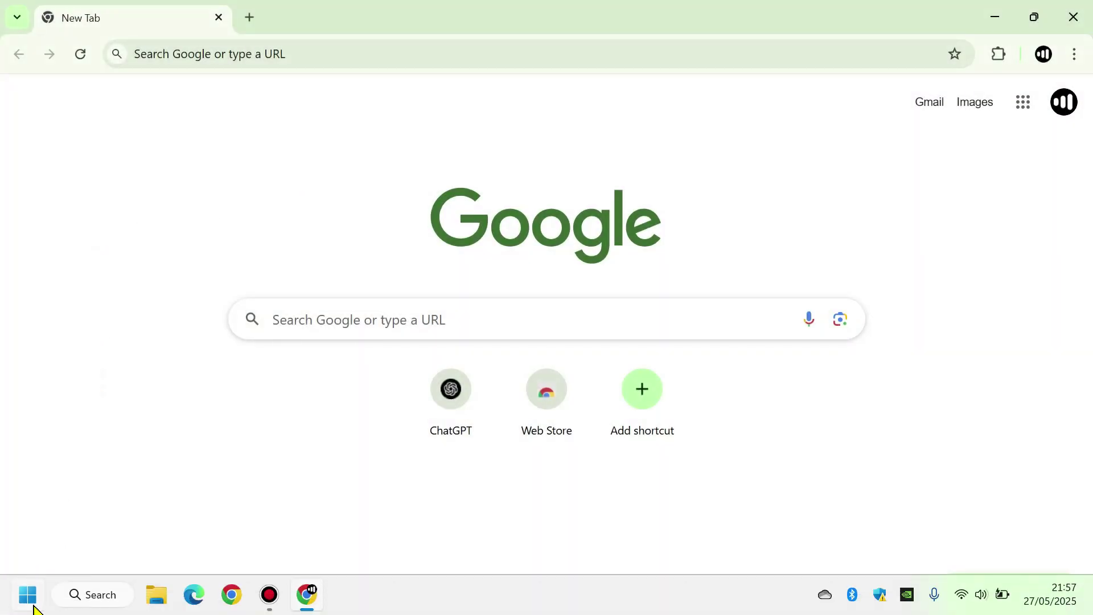
Step: Search Windows for WINRAR to check whether the app is installed, and close the search
{"action": "left_click", "coordinate": [33, 607]}
{"action": "type", "text": "WINRAR"}
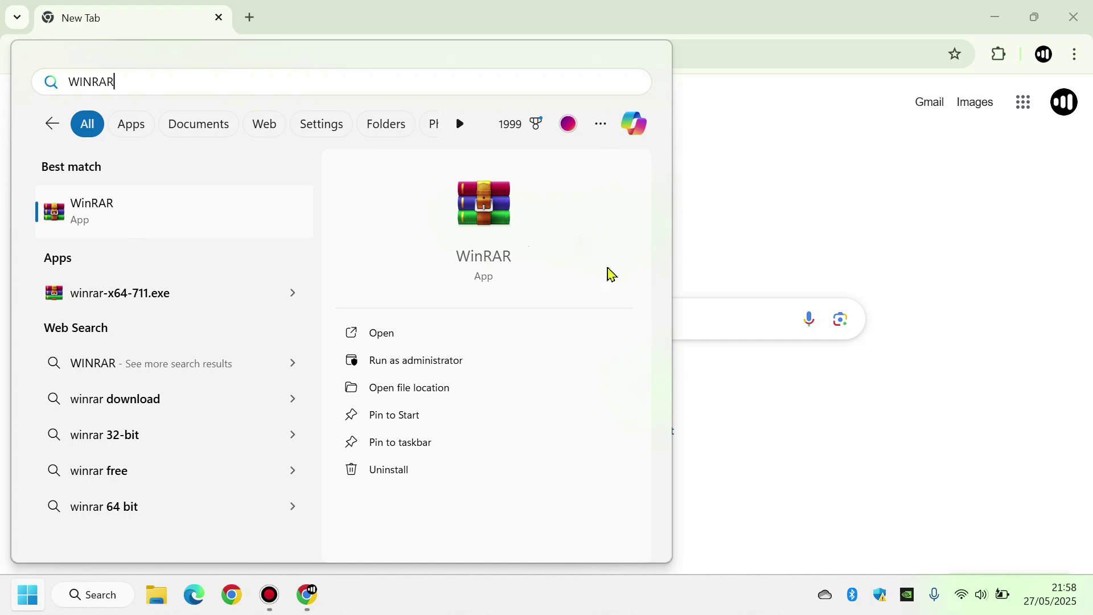
{"action": "left_click", "coordinate": [772, 218]}
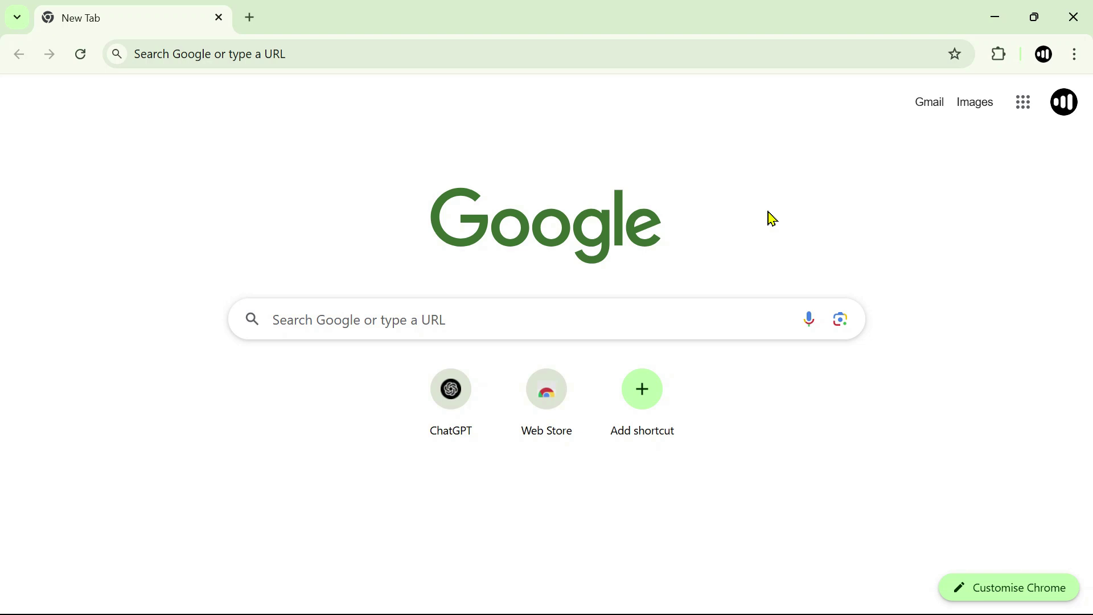
Step: Search Google for "winrar download"
{"action": "left_click", "coordinate": [352, 320]}
{"action": "type", "text": "W"}
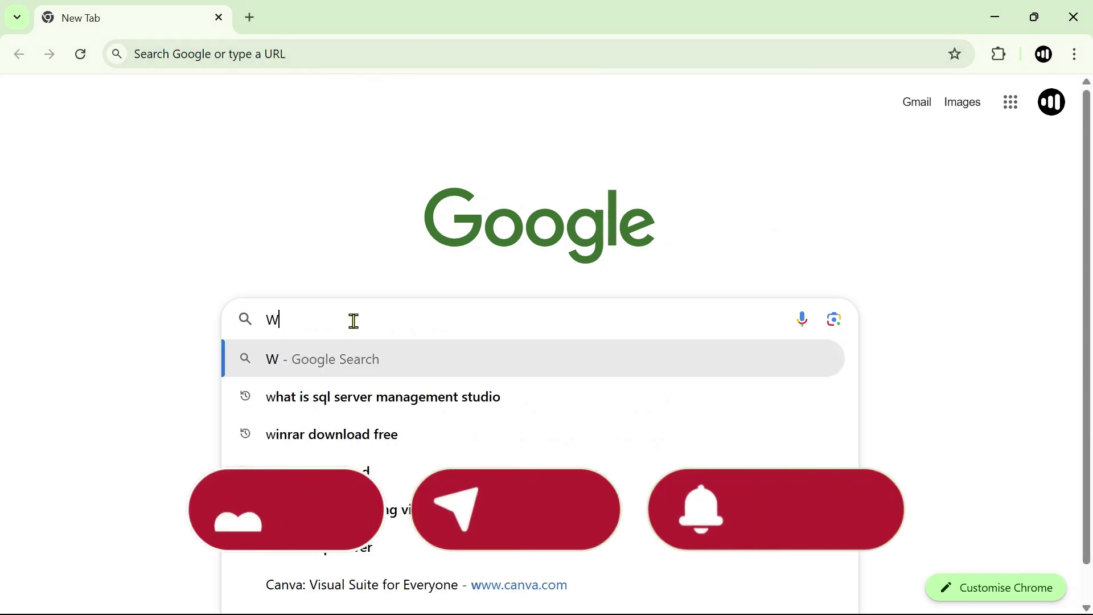
{"action": "type", "text": "INRRAR"}
{"action": "key", "text": "BackSpace"}
{"action": "key", "text": "BackSpace"}
{"action": "key", "text": "BackSpace"}
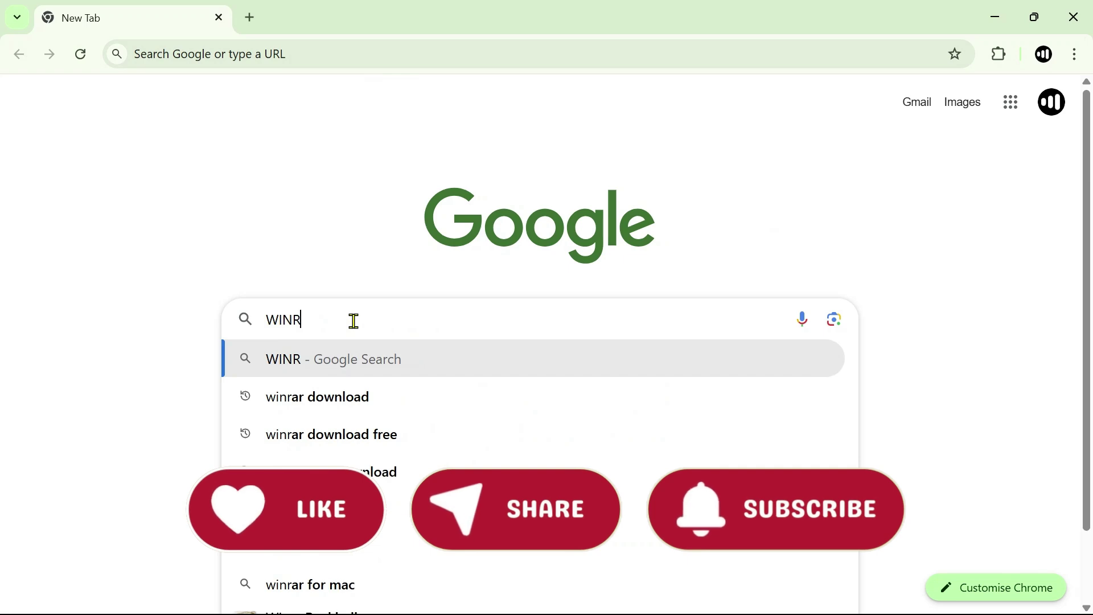
{"action": "key", "text": "Down"}
{"action": "key", "text": "Return"}
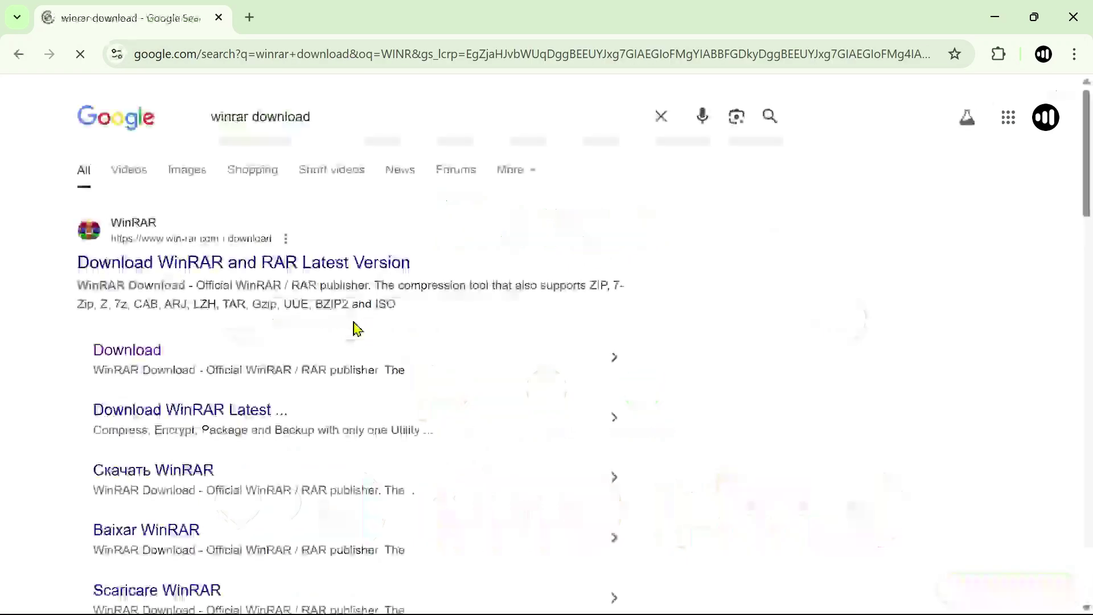
Step: Change the Google search to "WINZIP download"
{"action": "double_click", "coordinate": [220, 118]}
{"action": "type", "text": "WINZ"}
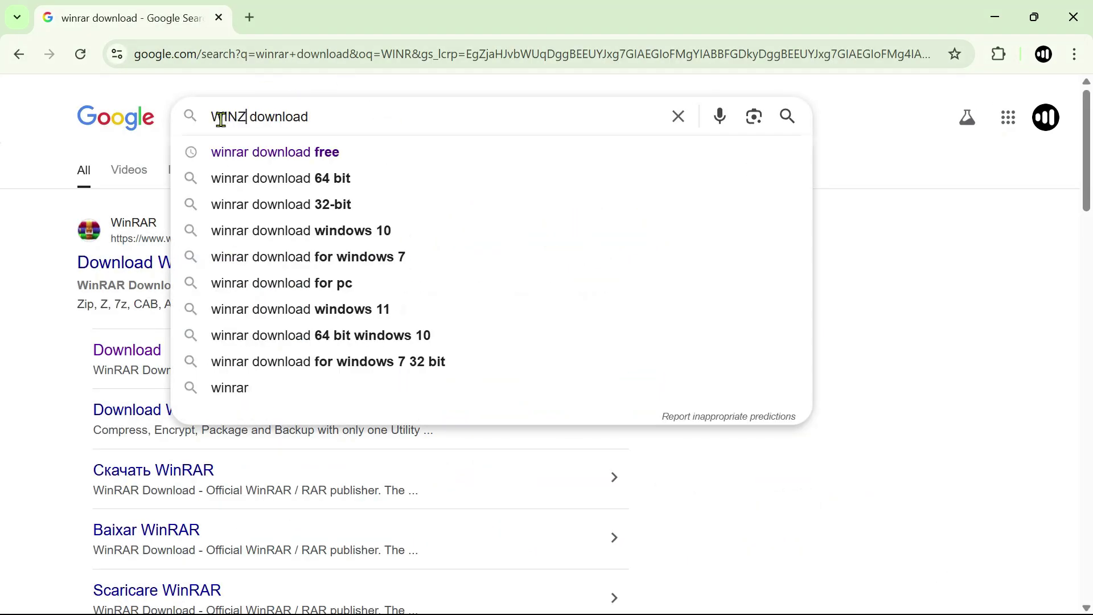
{"action": "type", "text": "IP"}
{"action": "key", "text": "Return"}
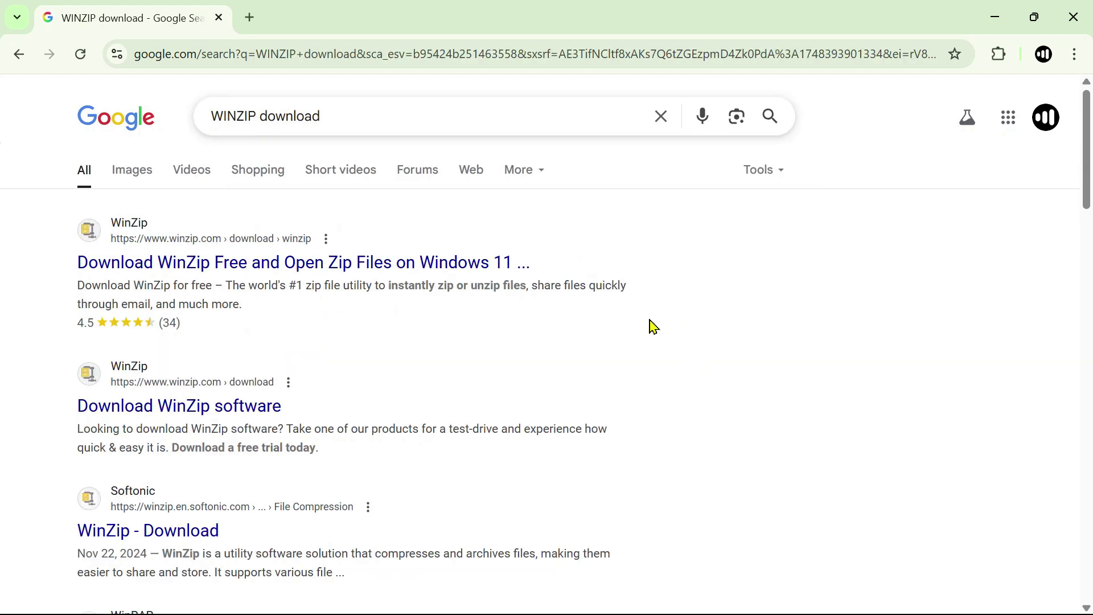
Step: Search Google for "sql server download" and open Microsoft's SQL Server downloads page
{"action": "left_click", "coordinate": [660, 119]}
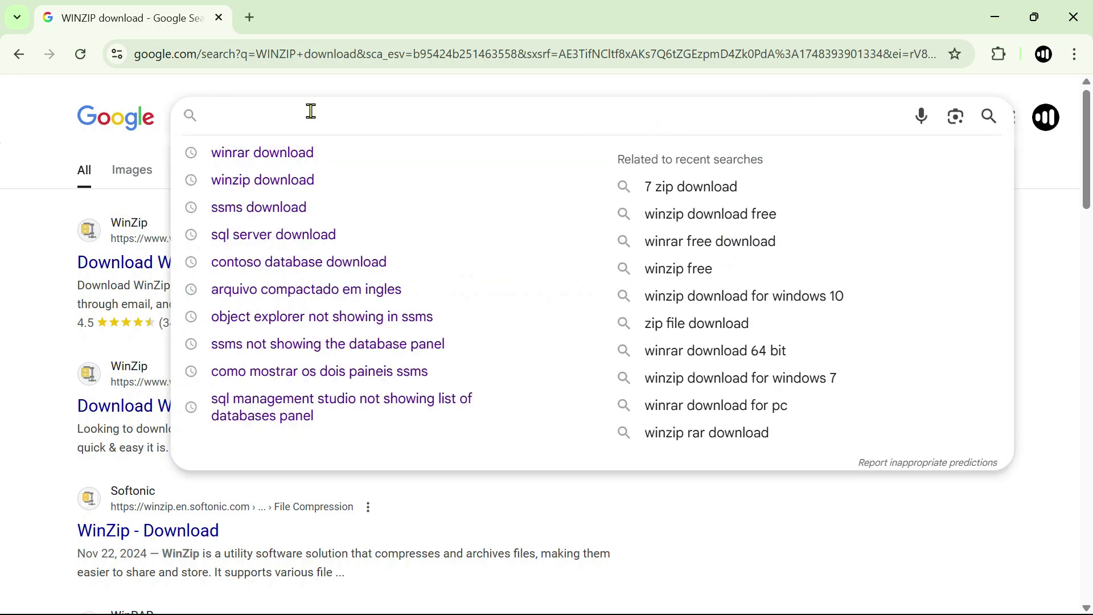
{"action": "type", "text": "SQL"}
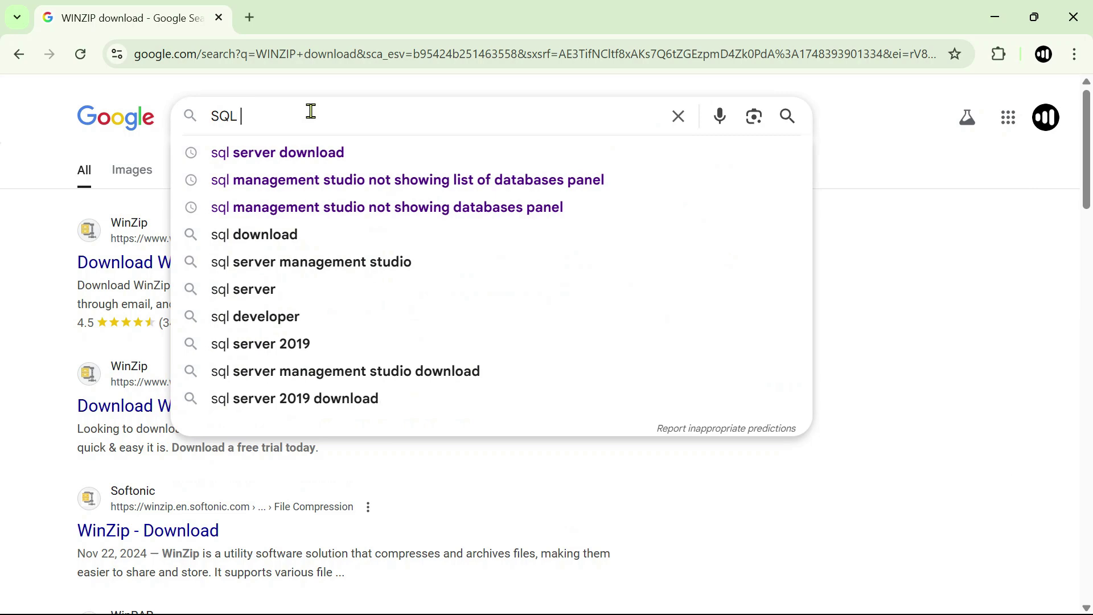
{"action": "key", "text": "Down"}
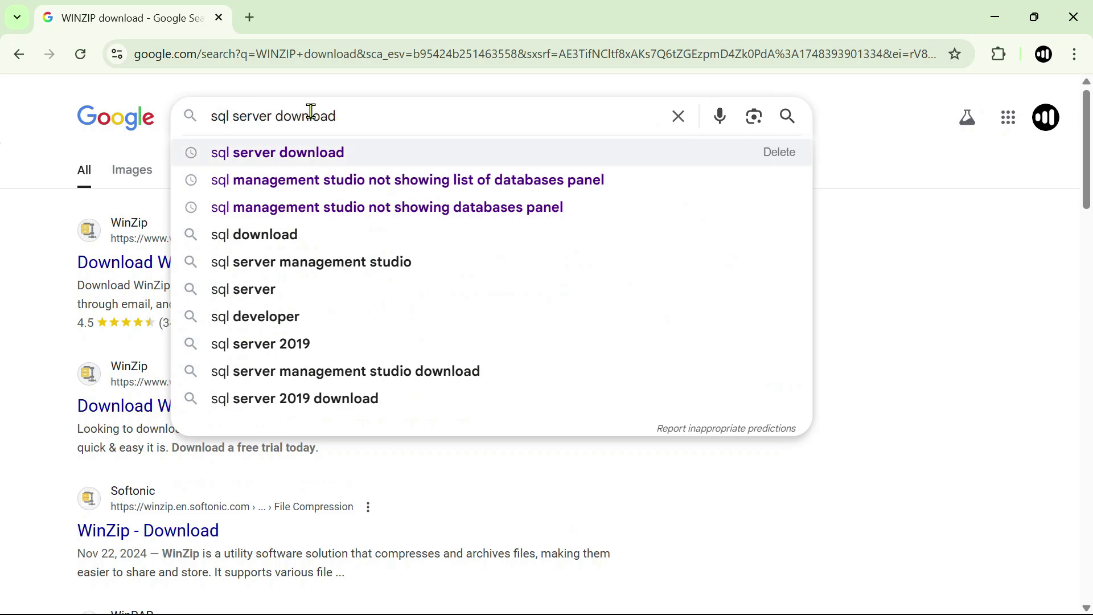
{"action": "key", "text": "Return"}
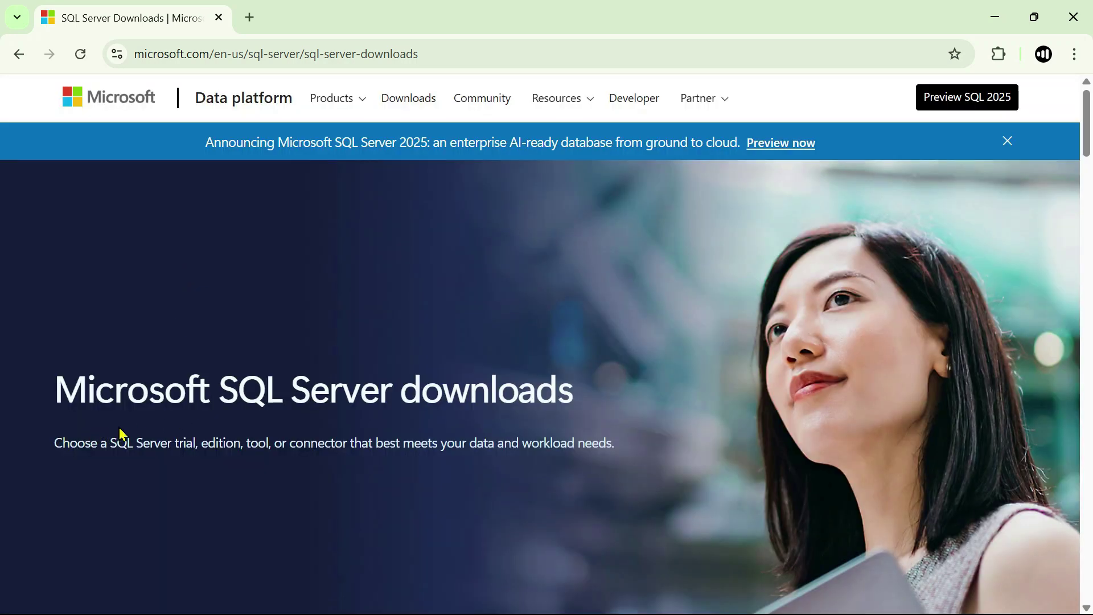
Step: Examine the SQL Server 2022 editions offered under the top downloads
{"action": "scroll", "coordinate": [339, 366], "scroll_direction": "down", "scroll_amount": 9}
{"action": "scroll", "coordinate": [365, 254], "scroll_direction": "down", "scroll_amount": 8}
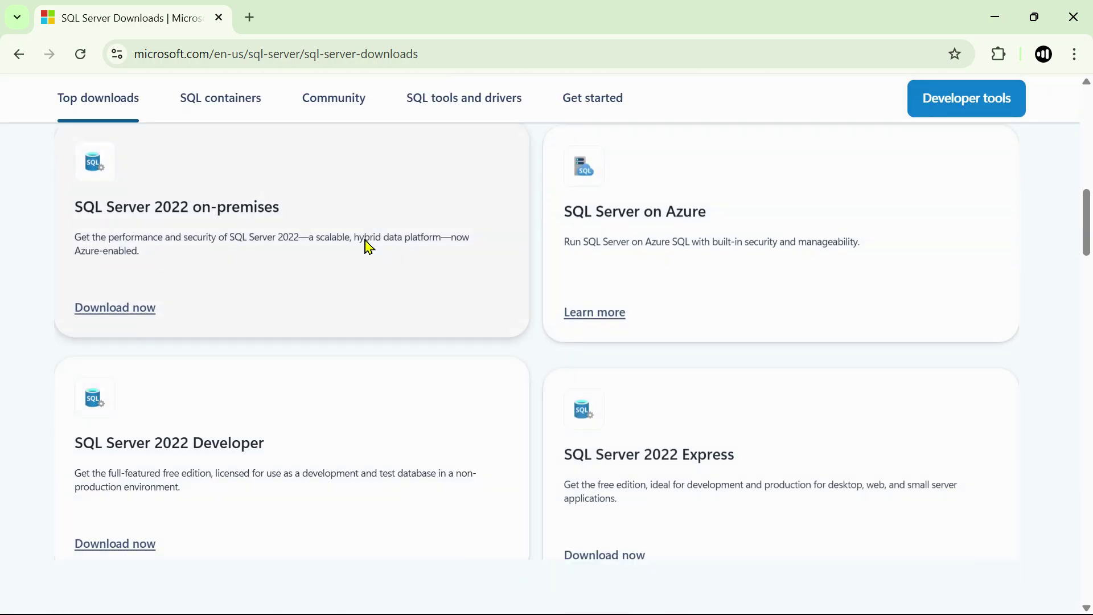
{"action": "scroll", "coordinate": [349, 320], "scroll_direction": "up", "scroll_amount": 4}
{"action": "scroll", "coordinate": [346, 322], "scroll_direction": "down", "scroll_amount": 3}
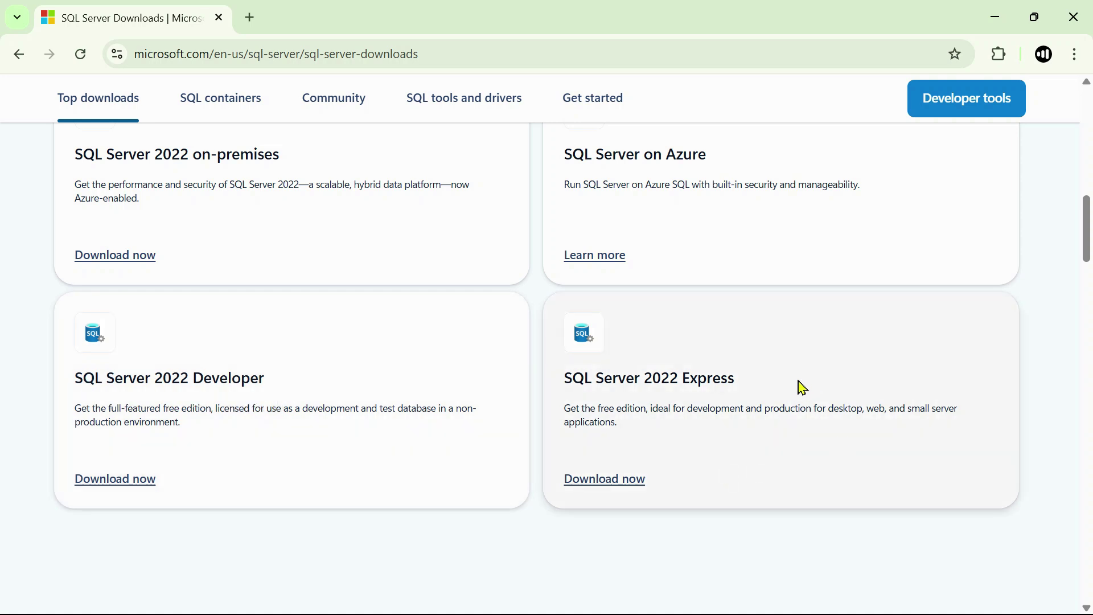
{"action": "scroll", "coordinate": [712, 408], "scroll_direction": "up", "scroll_amount": 2}
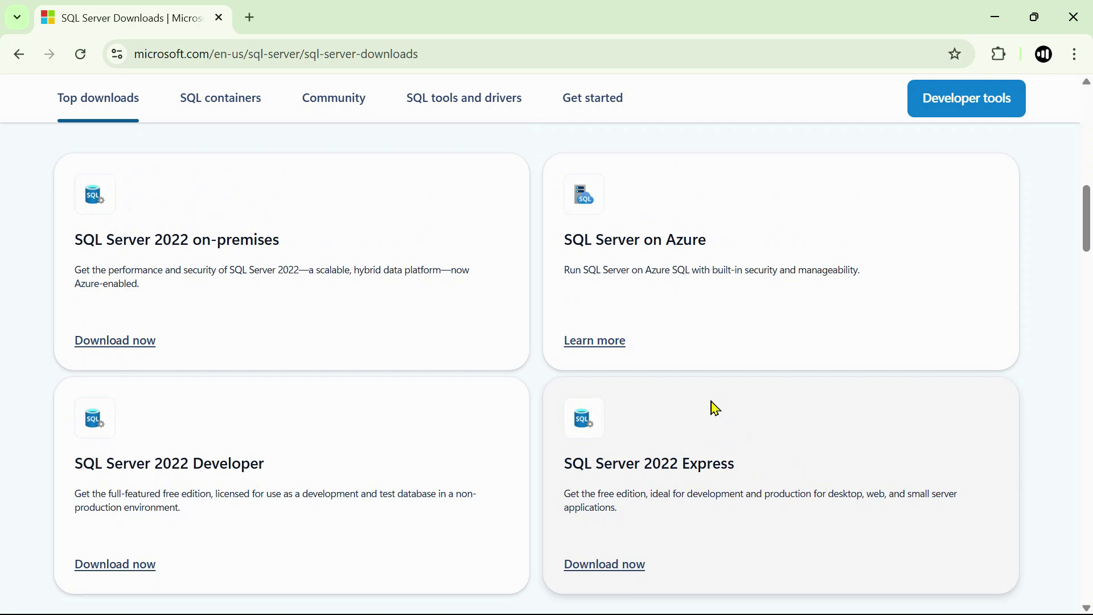
{"action": "scroll", "coordinate": [807, 451], "scroll_direction": "down", "scroll_amount": 3}
{"action": "scroll", "coordinate": [797, 410], "scroll_direction": "up", "scroll_amount": 3}
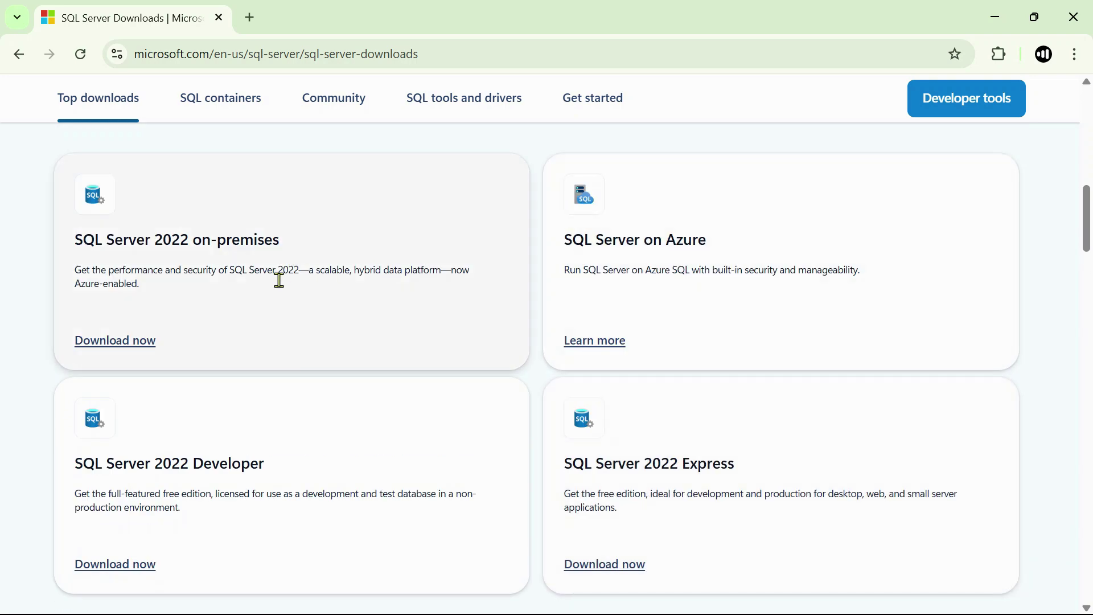
{"action": "scroll", "coordinate": [390, 453], "scroll_direction": "down", "scroll_amount": 3}
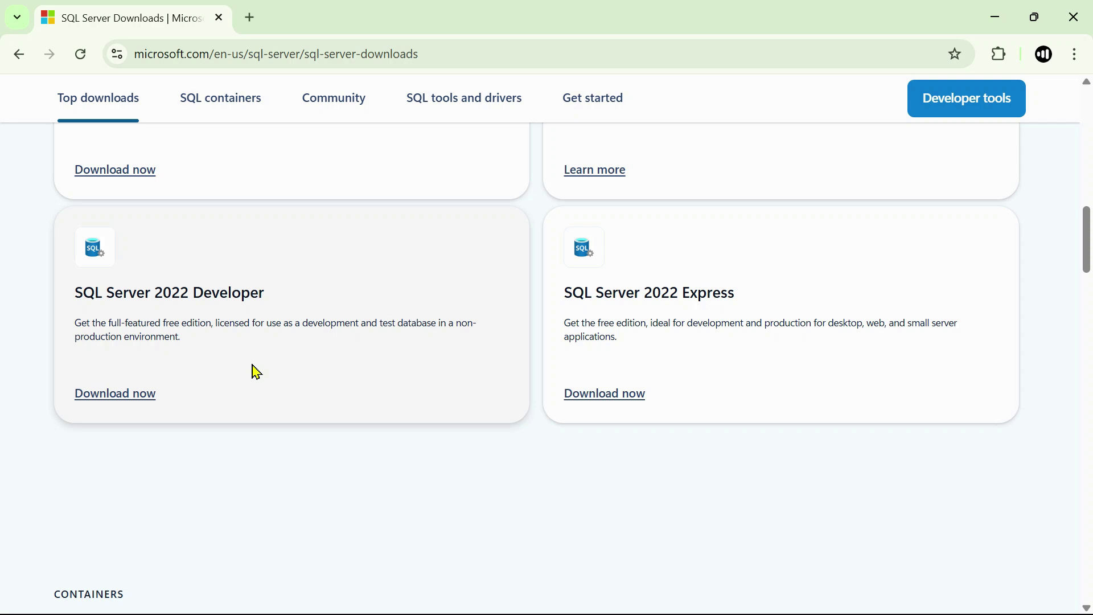
Step: Download the SQL Server 2022 Developer edition and run the downloaded SQL2022-SSEI-Dev.exe
{"action": "left_click", "coordinate": [112, 401]}
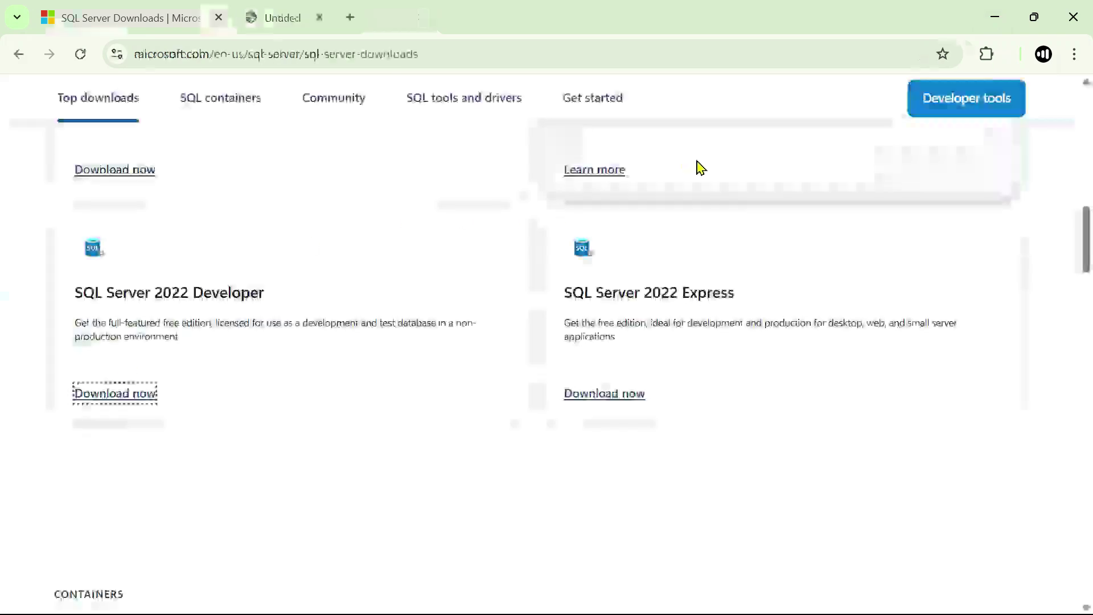
{"action": "mouse_move", "coordinate": [866, 113]}
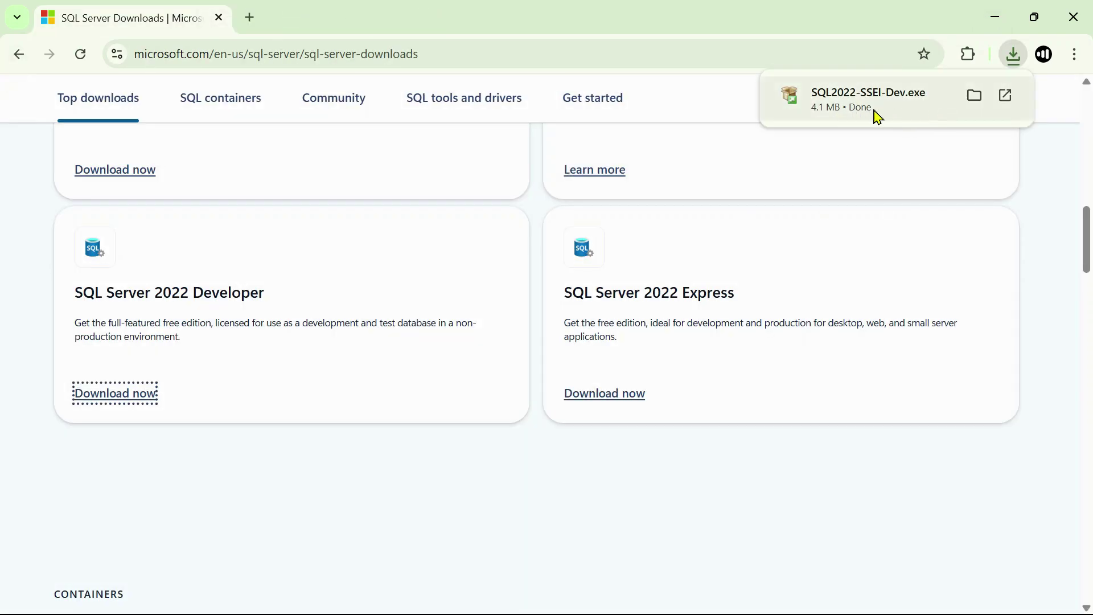
{"action": "left_click", "coordinate": [860, 111]}
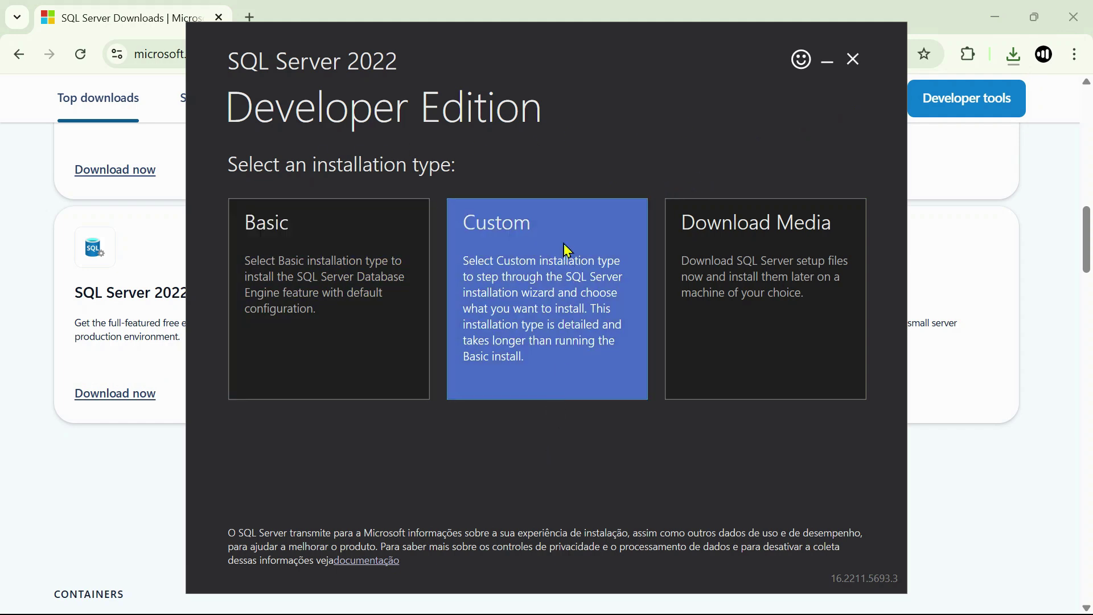
Step: Choose the Custom installation type, continue in English, and install with the media location C:\SQL2022
{"action": "left_click", "coordinate": [539, 277]}
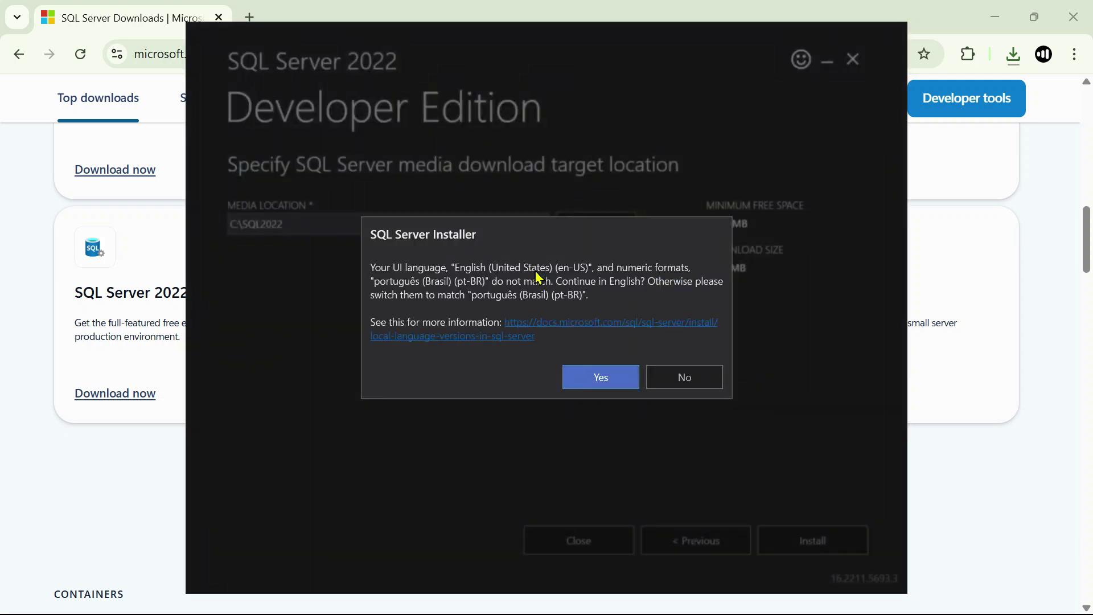
{"action": "left_click", "coordinate": [602, 379]}
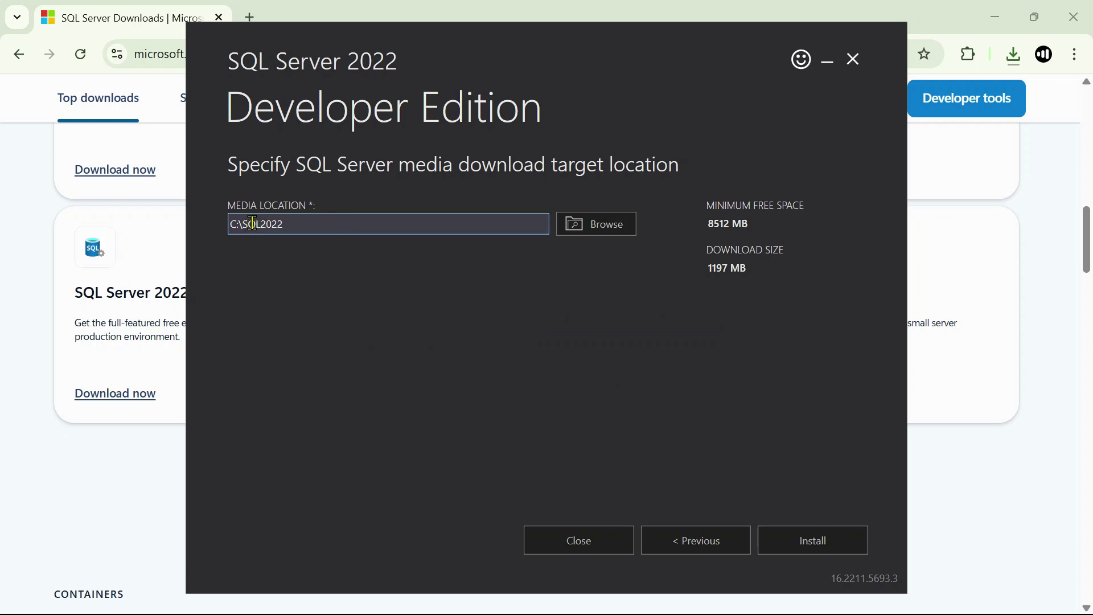
{"action": "left_click_drag", "start_coordinate": [243, 223], "coordinate": [317, 223]}
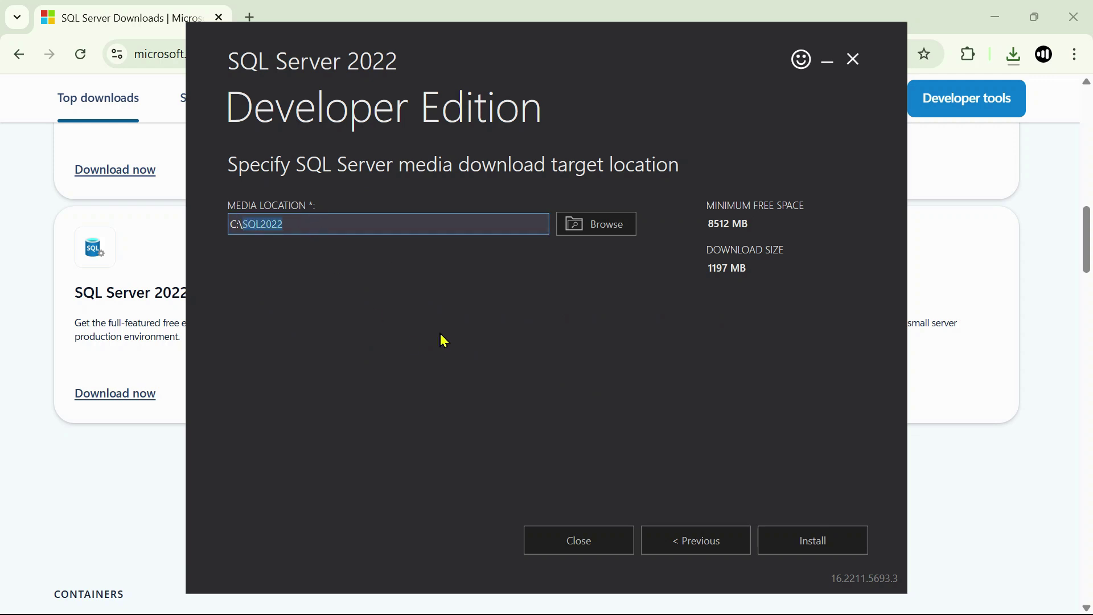
{"action": "left_click", "coordinate": [325, 224]}
{"action": "left_click_drag", "start_coordinate": [239, 225], "coordinate": [230, 226]}
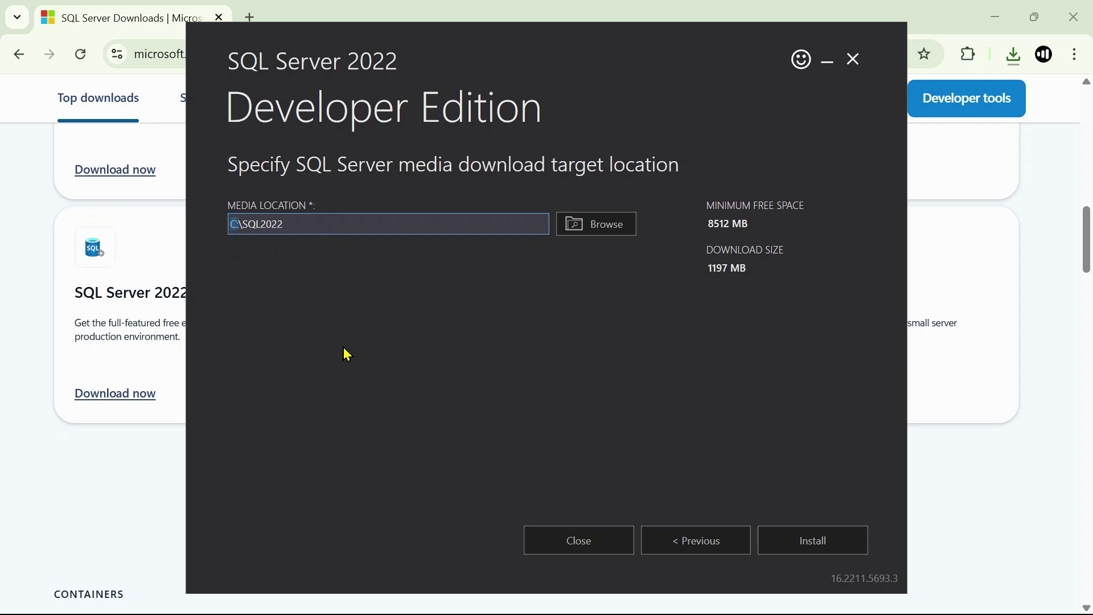
{"action": "double_click", "coordinate": [300, 223]}
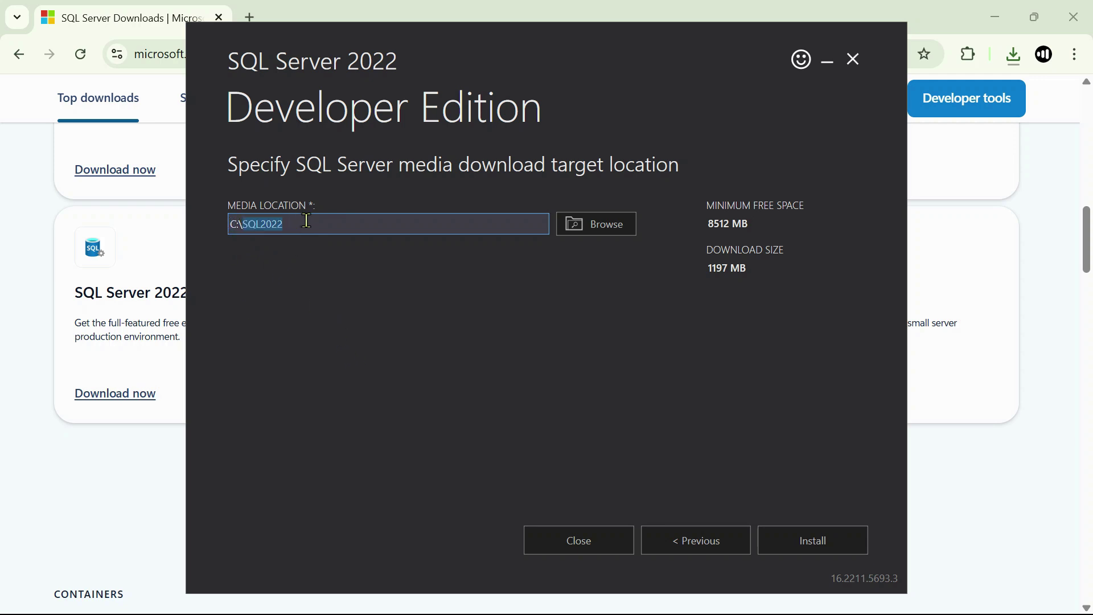
{"action": "left_click", "coordinate": [385, 220]}
{"action": "left_click", "coordinate": [819, 544]}
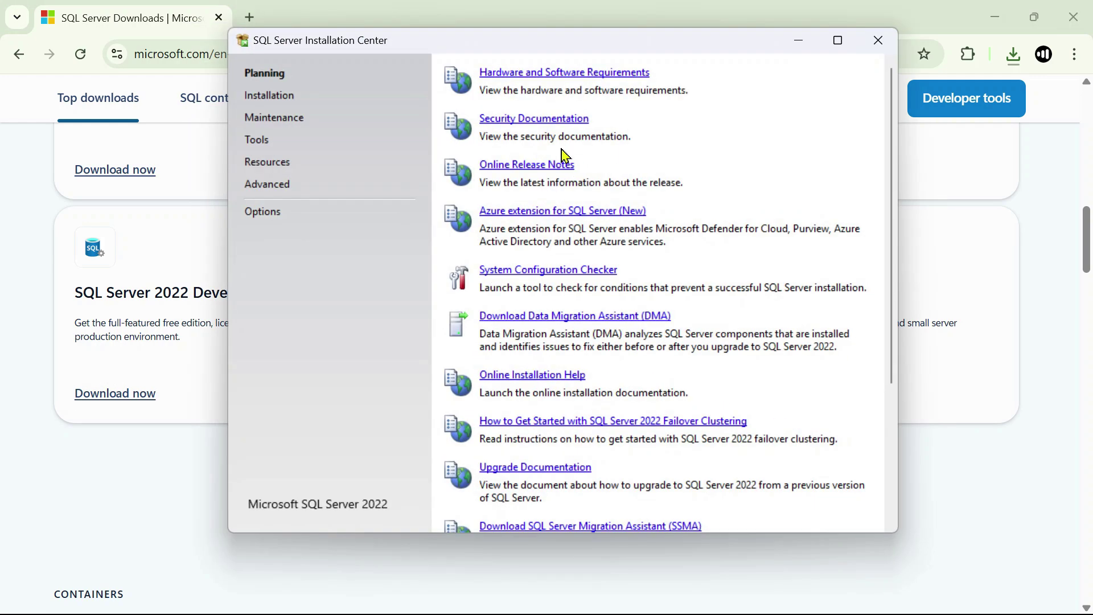
Step: Launch a new SQL Server standalone installation from the Installation Center and bring its setup window into view
{"action": "left_click", "coordinate": [284, 100]}
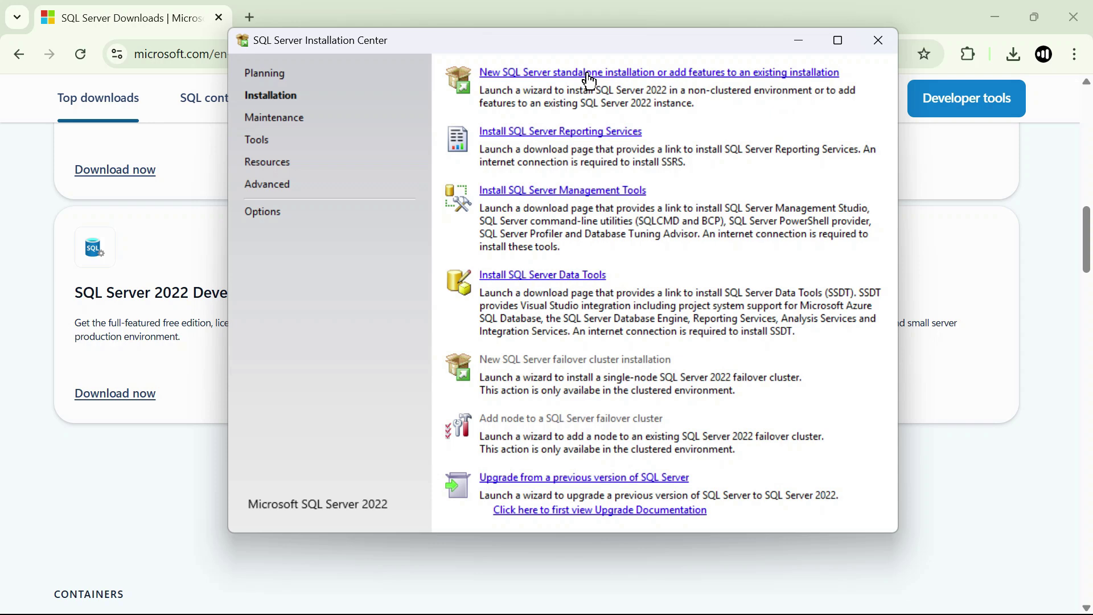
{"action": "left_click", "coordinate": [557, 82]}
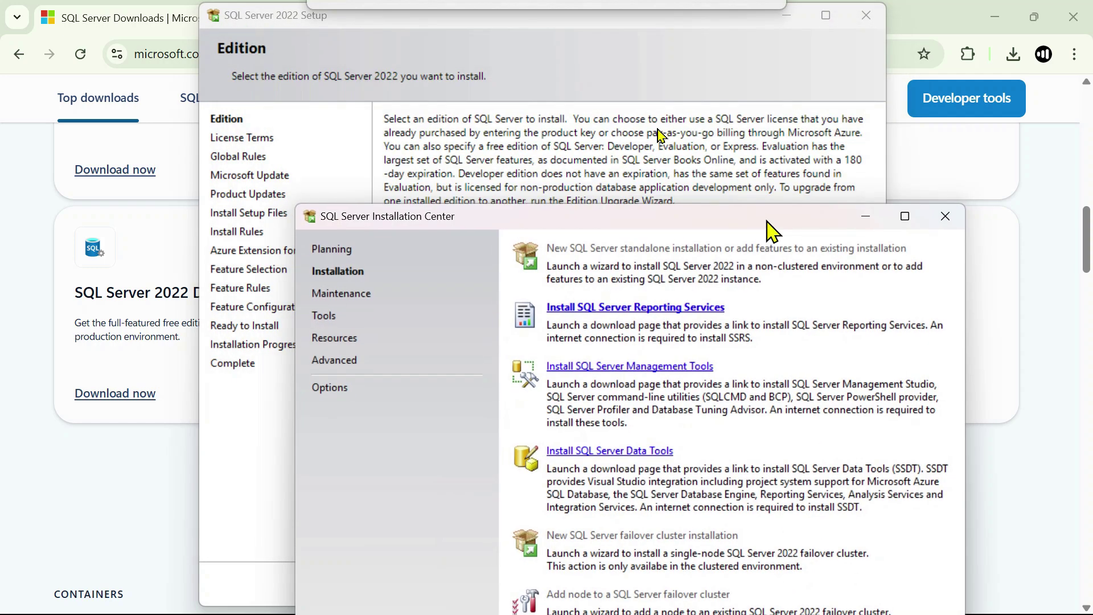
{"action": "left_click_drag", "start_coordinate": [385, 24], "coordinate": [414, 40]}
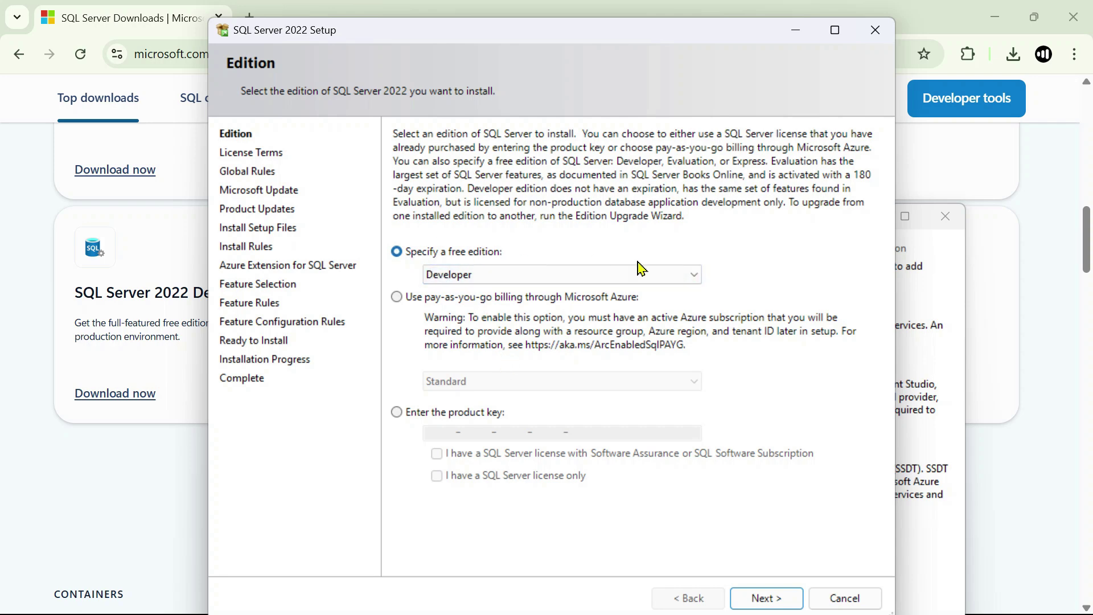
Step: Specify Developer as the free edition to install and continue to the license terms
{"action": "left_click", "coordinate": [696, 286]}
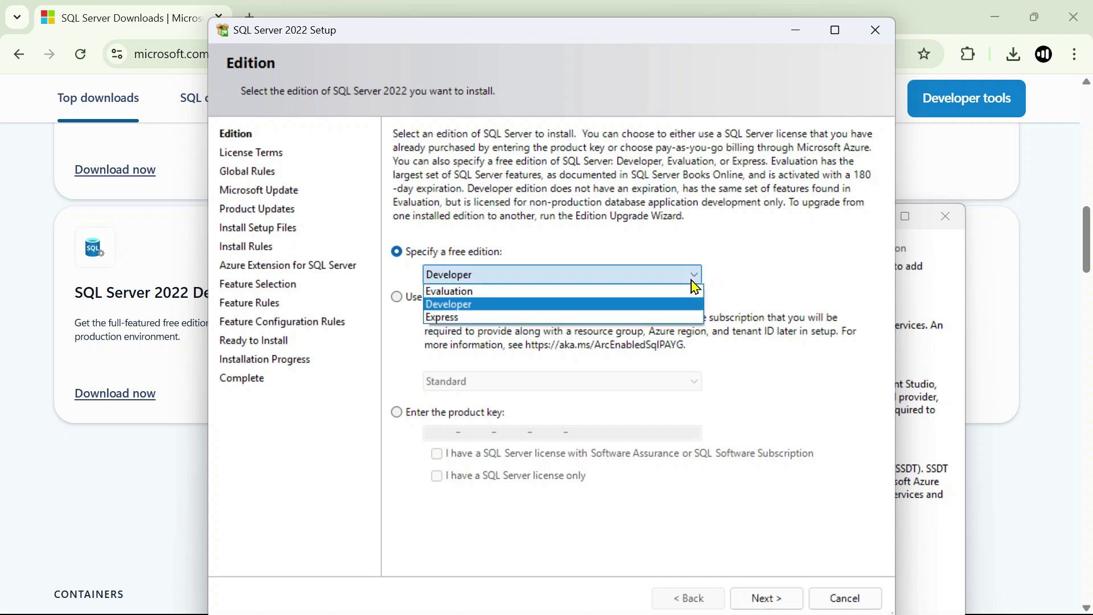
{"action": "left_click", "coordinate": [723, 251]}
{"action": "left_click", "coordinate": [696, 276]}
{"action": "left_click", "coordinate": [446, 306]}
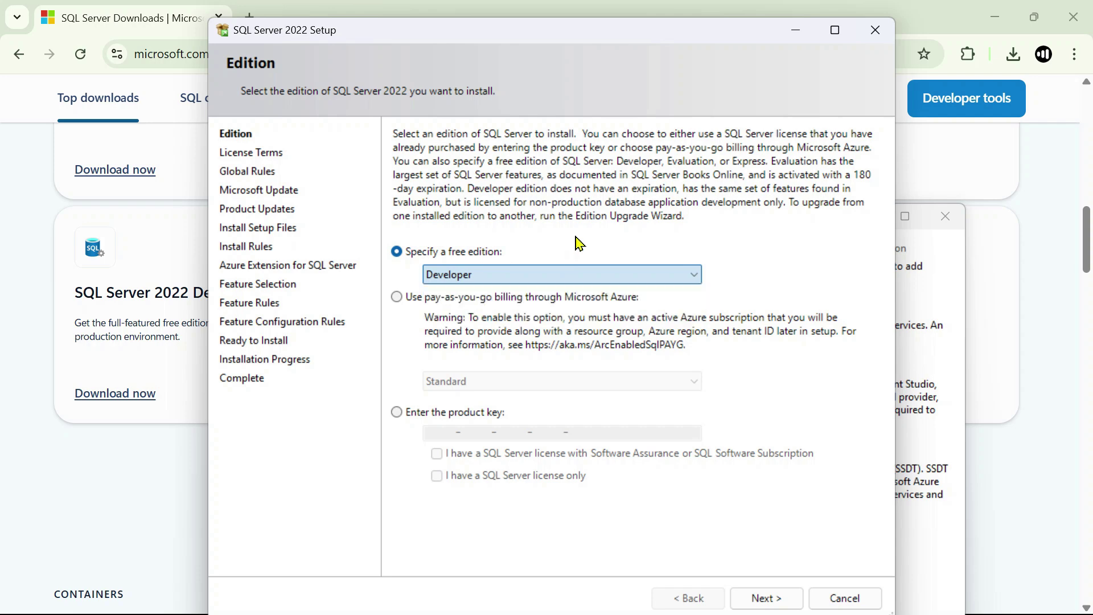
{"action": "left_click_drag", "start_coordinate": [605, 32], "coordinate": [606, 28]}
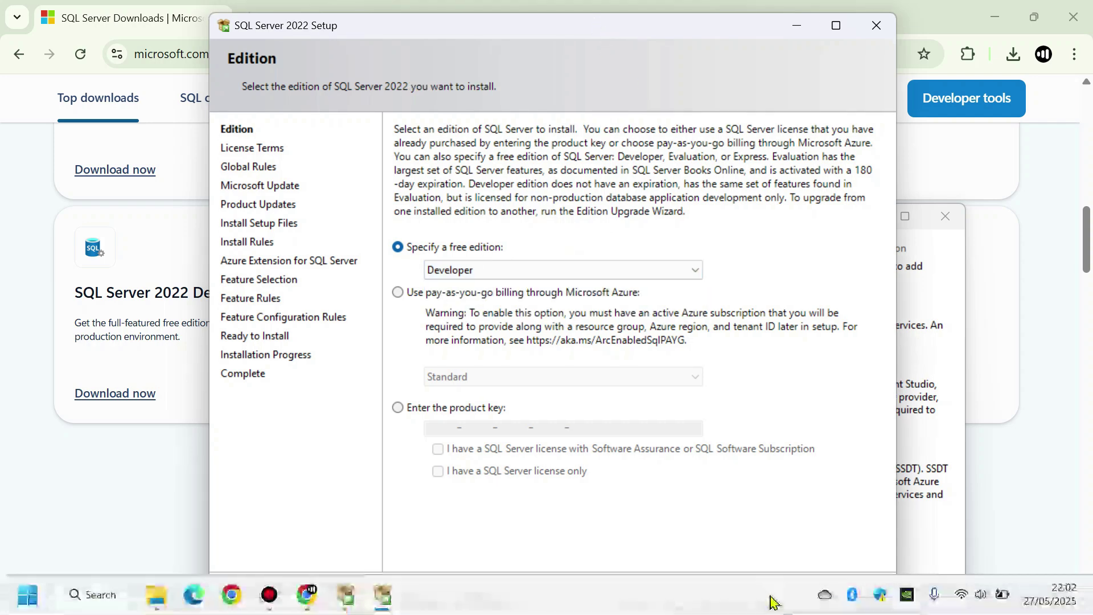
{"action": "left_click", "coordinate": [765, 593]}
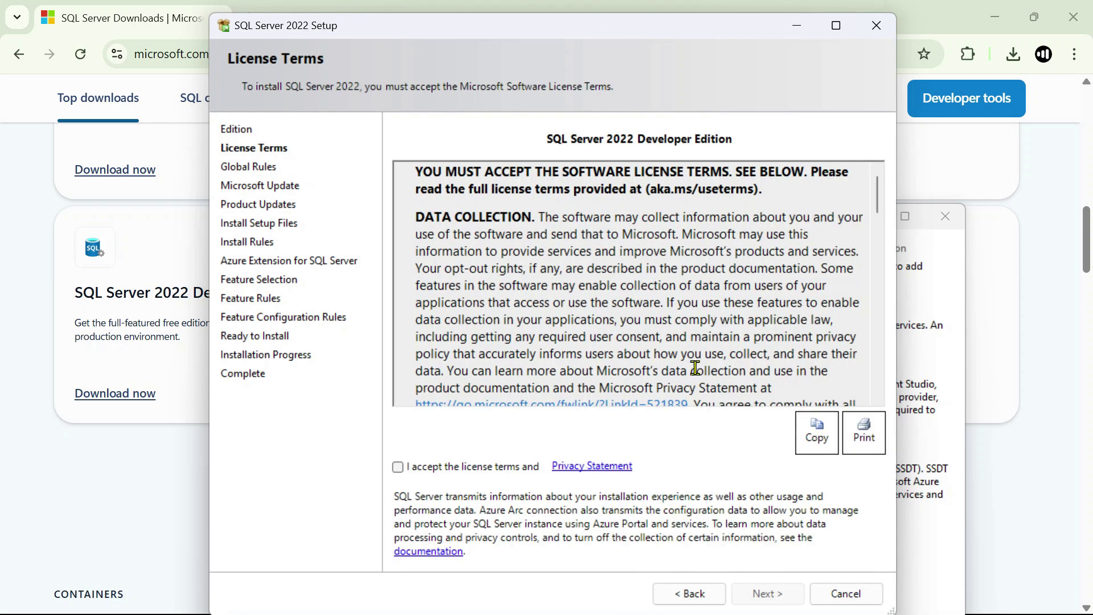
Step: Accept the license terms and continue past Microsoft Update with checking for updates left off
{"action": "left_click", "coordinate": [398, 467]}
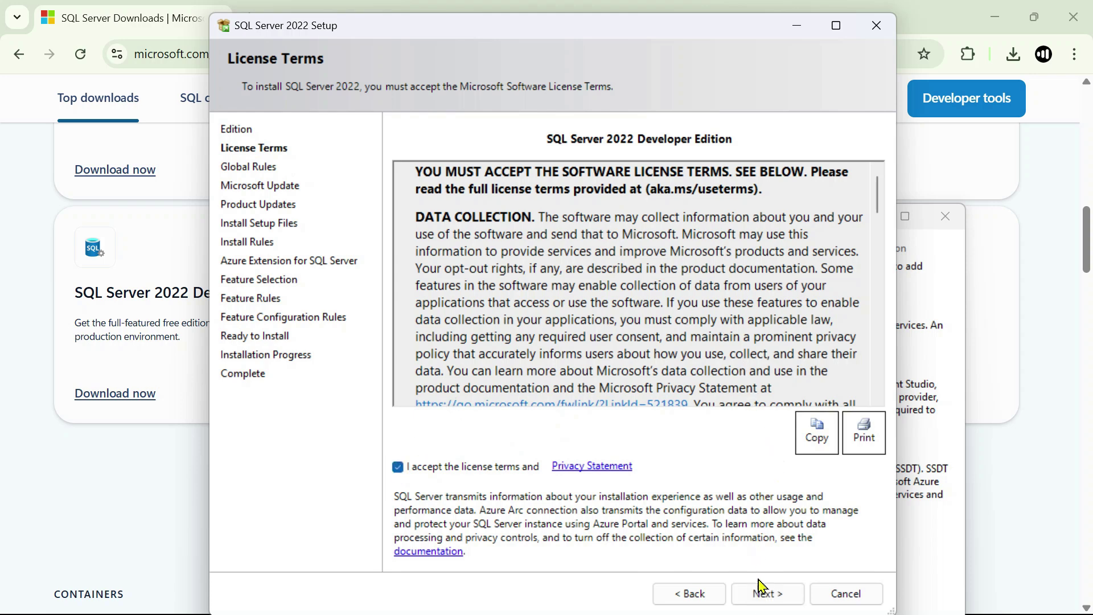
{"action": "left_click", "coordinate": [765, 598]}
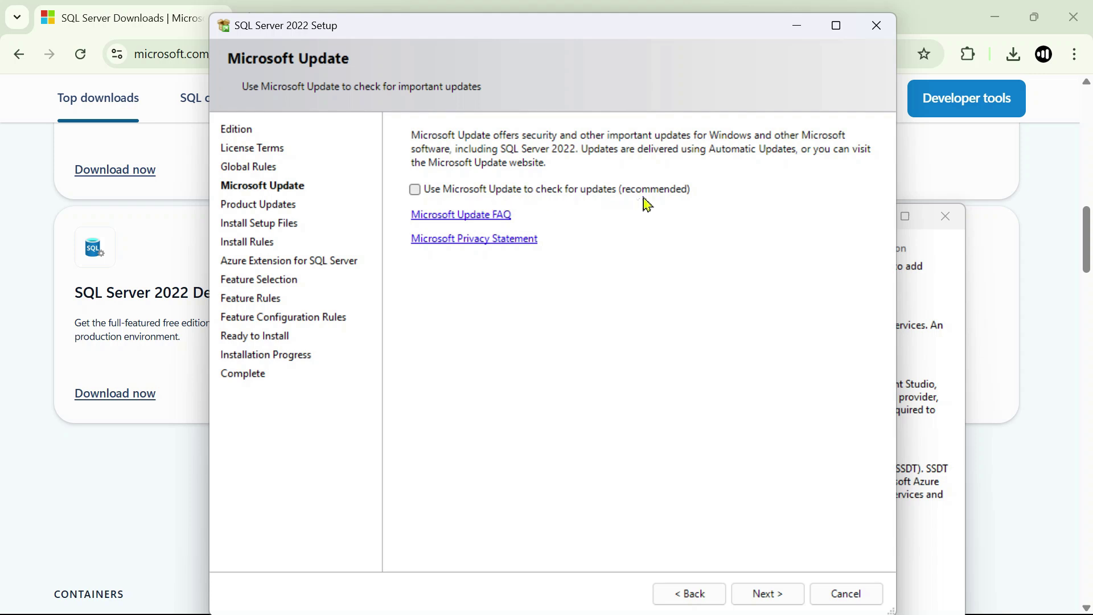
{"action": "left_click", "coordinate": [415, 193]}
{"action": "left_click", "coordinate": [415, 194]}
{"action": "left_click", "coordinate": [767, 593]}
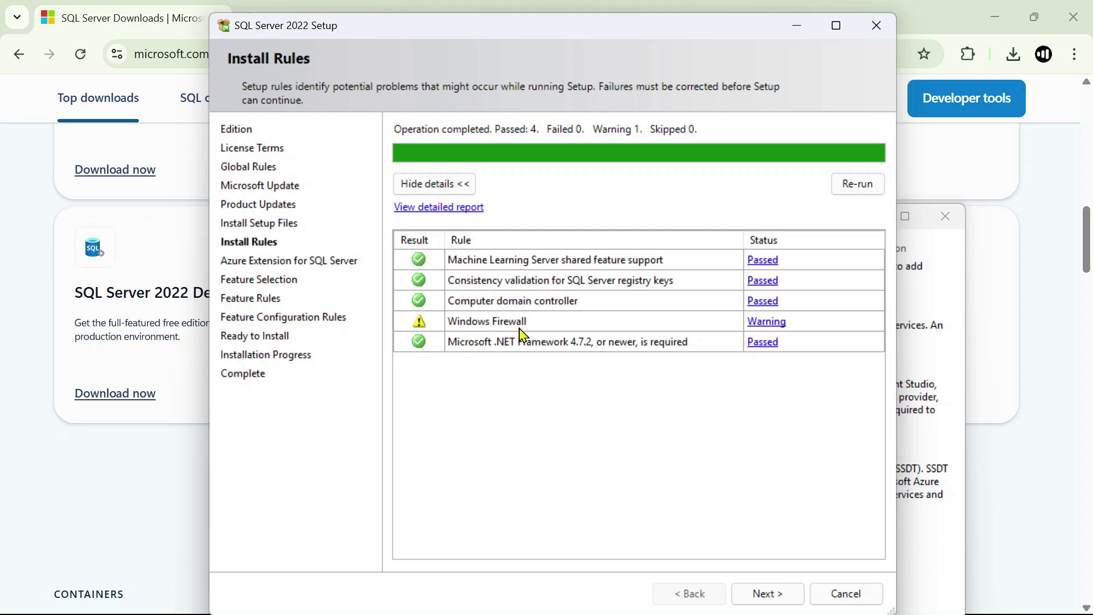
Step: Open Windows Defender Firewall in Control Panel and turn the firewall off for both private and public networks
{"action": "left_click", "coordinate": [23, 600]}
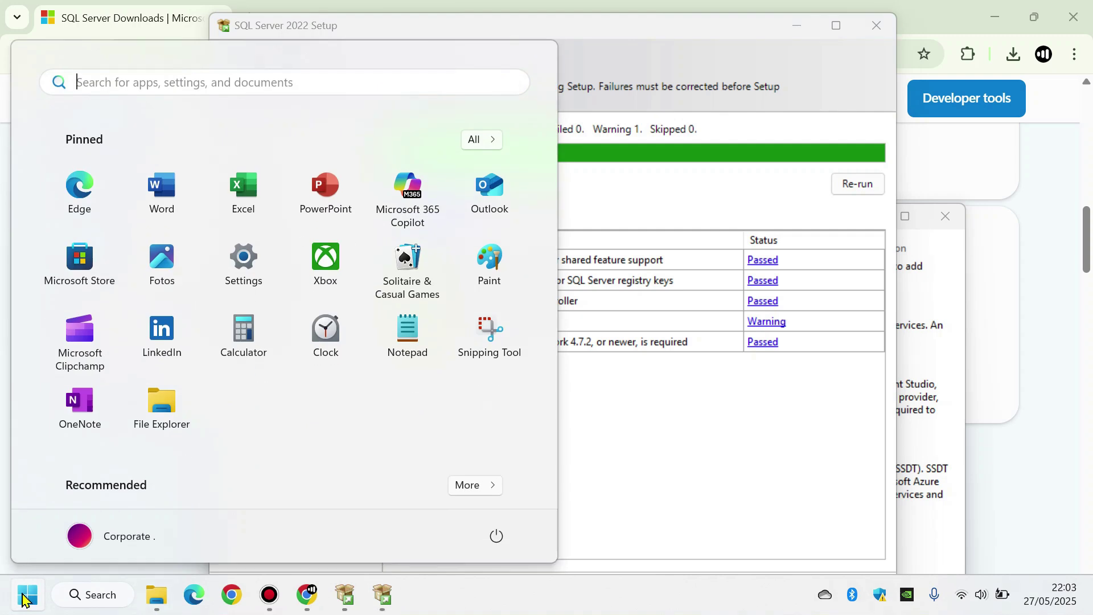
{"action": "type", "text": "WINDOS FIRE"}
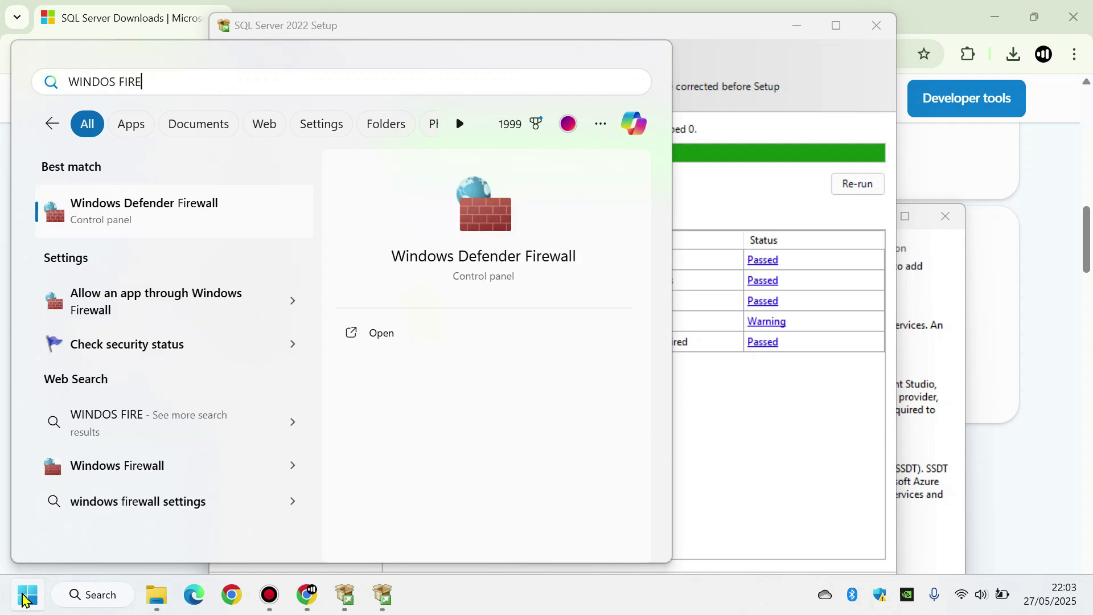
{"action": "left_click", "coordinate": [112, 231]}
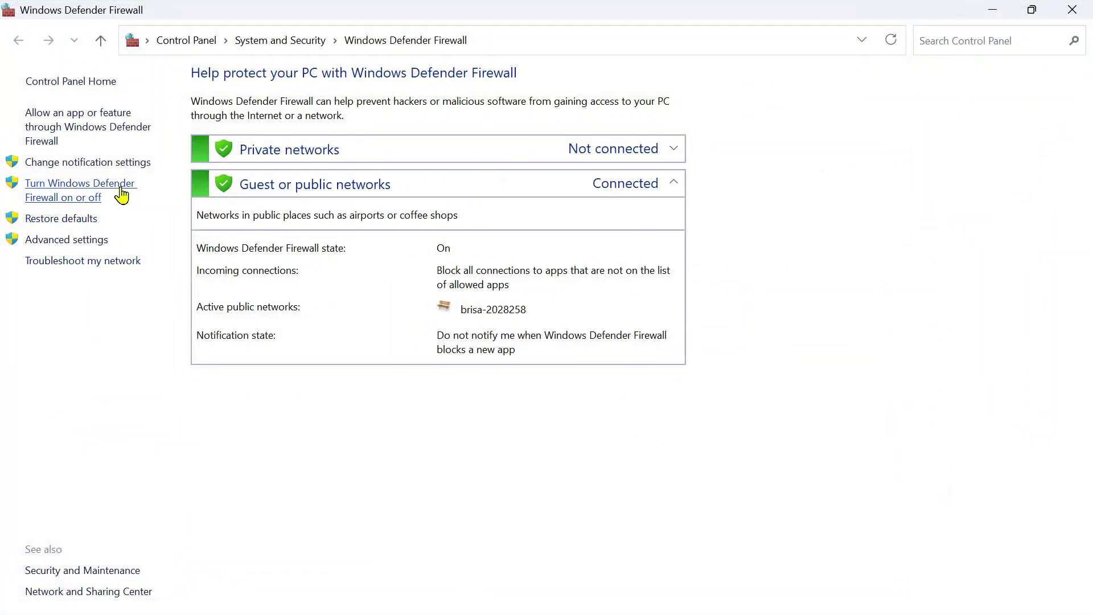
{"action": "left_click", "coordinate": [90, 196]}
{"action": "left_click", "coordinate": [351, 213]}
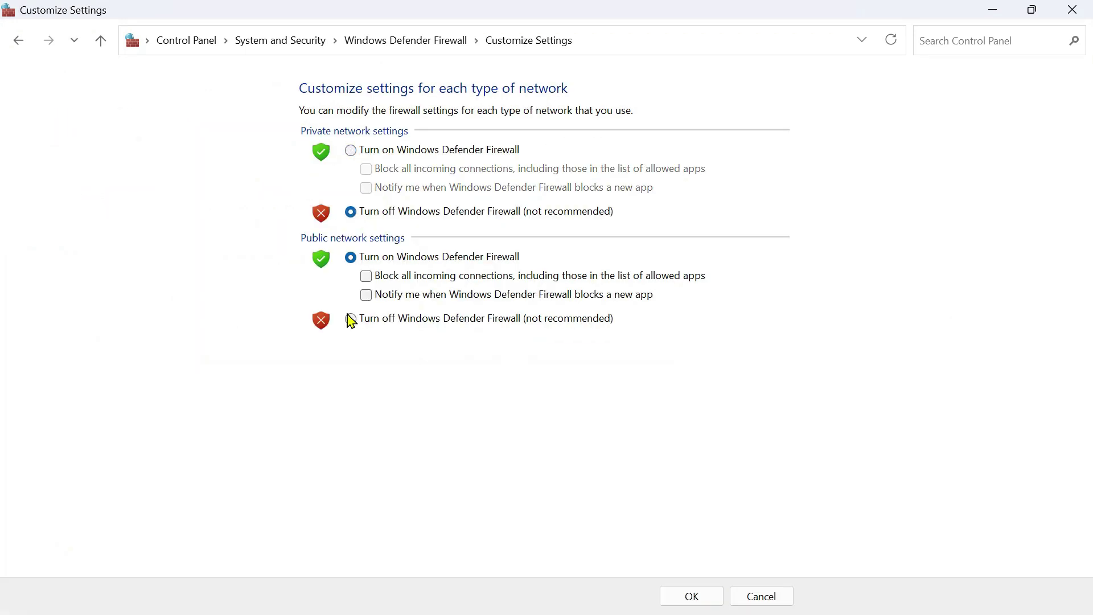
{"action": "left_click", "coordinate": [351, 319]}
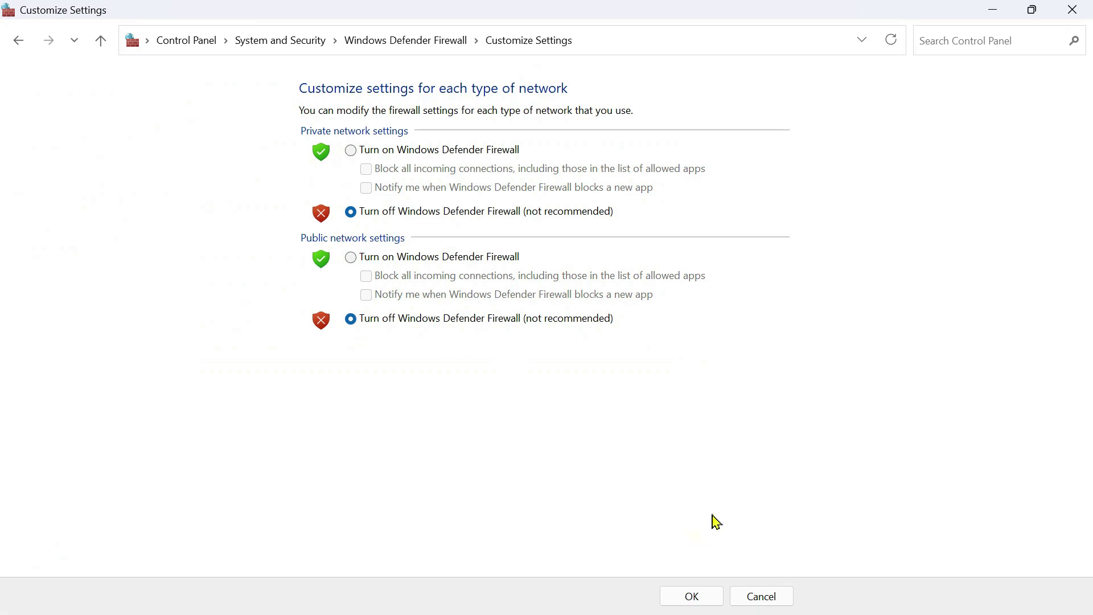
{"action": "left_click", "coordinate": [691, 599]}
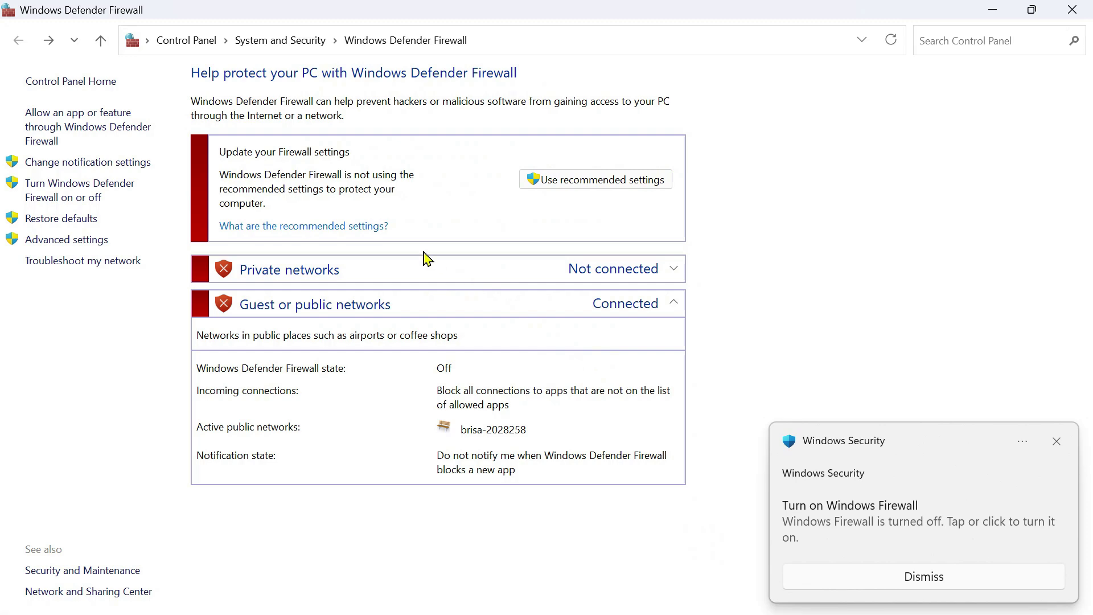
Step: Return to SQL Server 2022 Setup, re-run the install rules, and continue with the Azure Extension for SQL Server deselected
{"action": "left_click", "coordinate": [382, 608]}
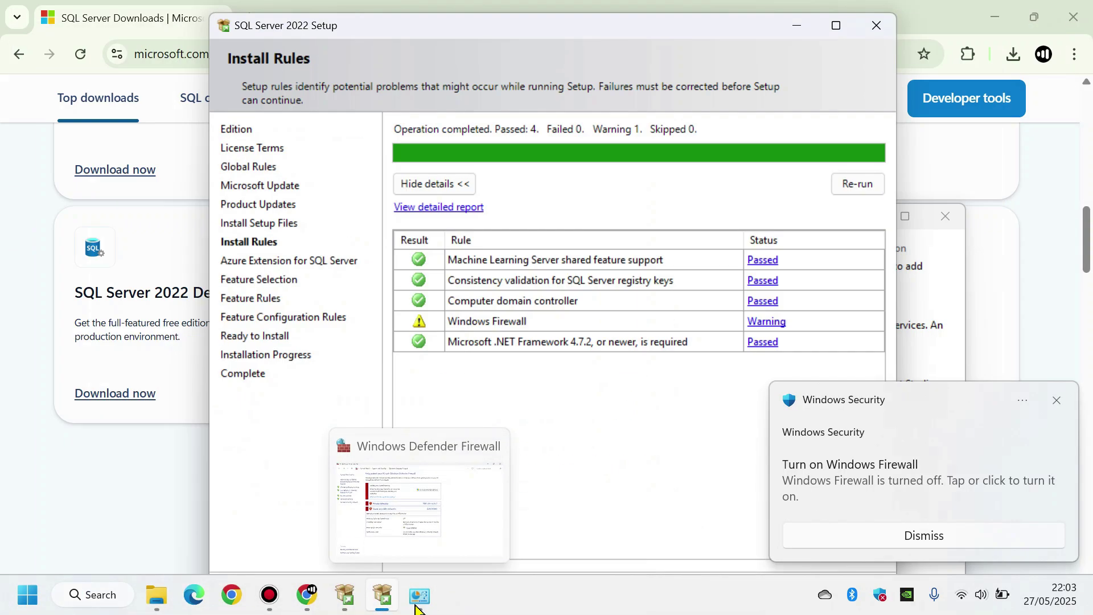
{"action": "left_click", "coordinate": [852, 184]}
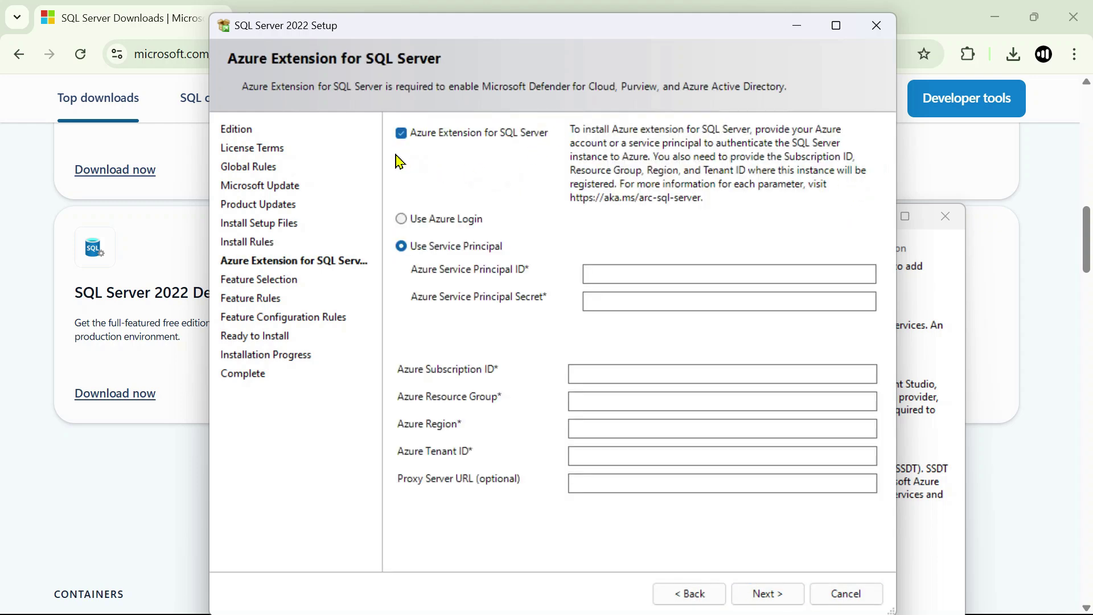
{"action": "left_click", "coordinate": [401, 133]}
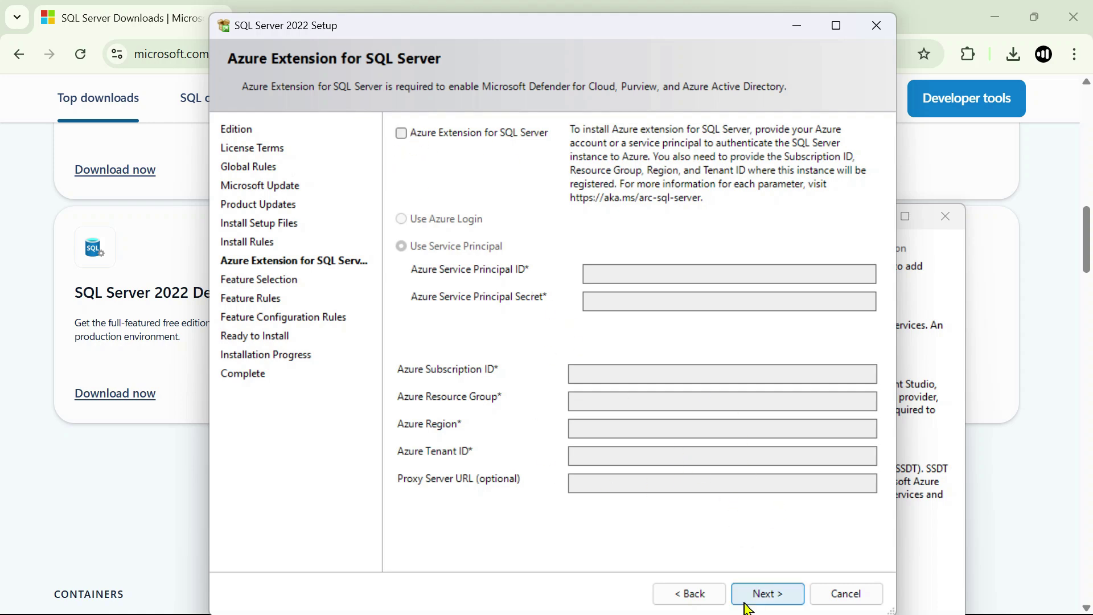
{"action": "left_click", "coordinate": [767, 594]}
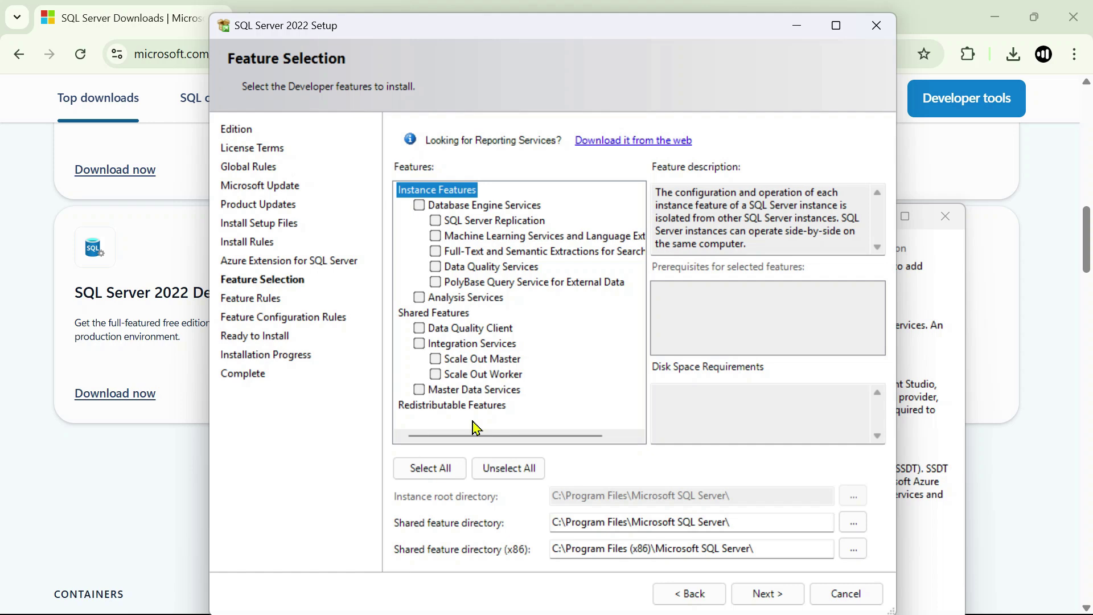
Step: Select all Developer features for installation with the default directories and continue to the instance configuration
{"action": "left_click", "coordinate": [430, 473]}
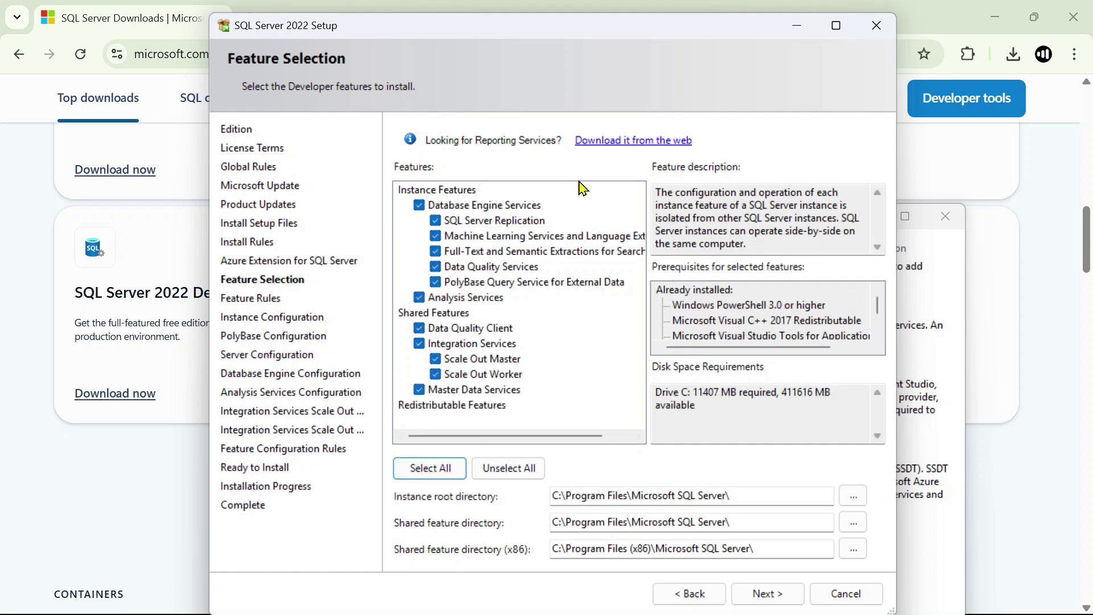
{"action": "mouse_move", "coordinate": [591, 30]}
{"action": "left_mouse_down"}
{"action": "mouse_move", "coordinate": [600, 22]}
{"action": "mouse_move", "coordinate": [603, 38]}
{"action": "left_mouse_up"}
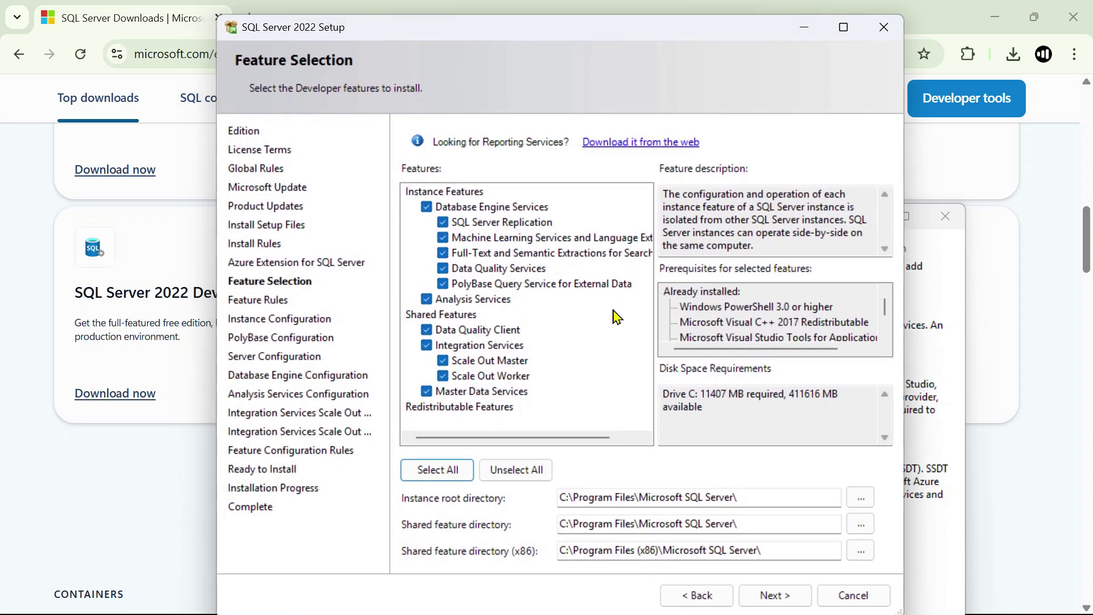
{"action": "left_click", "coordinate": [773, 597]}
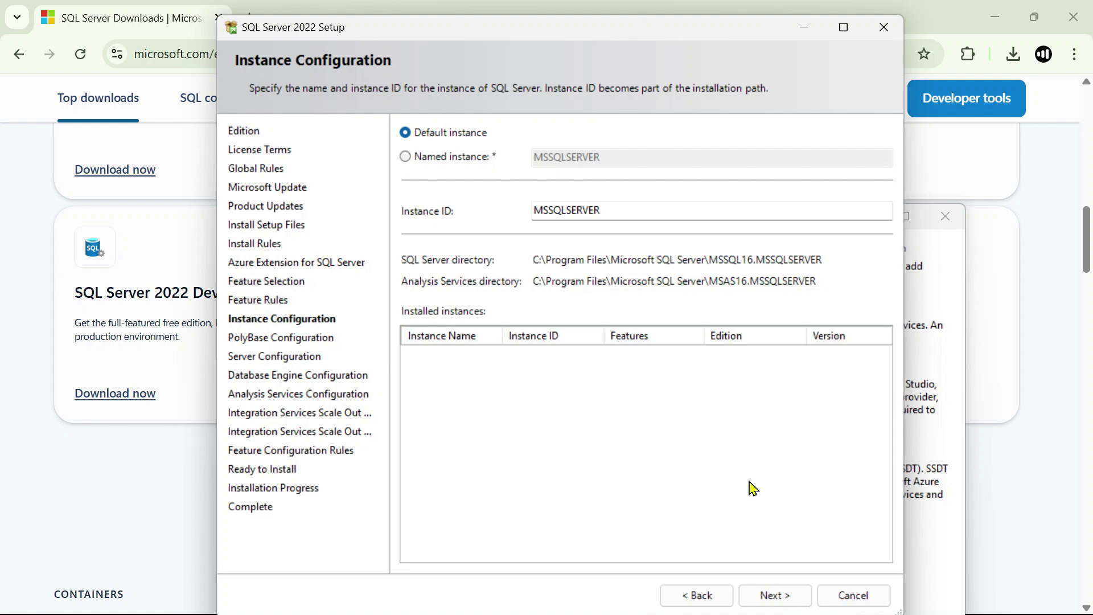
Step: Keep the default instance MSSQLSERVER and continue through the PolyBase and server configuration with default settings
{"action": "left_click", "coordinate": [406, 158]}
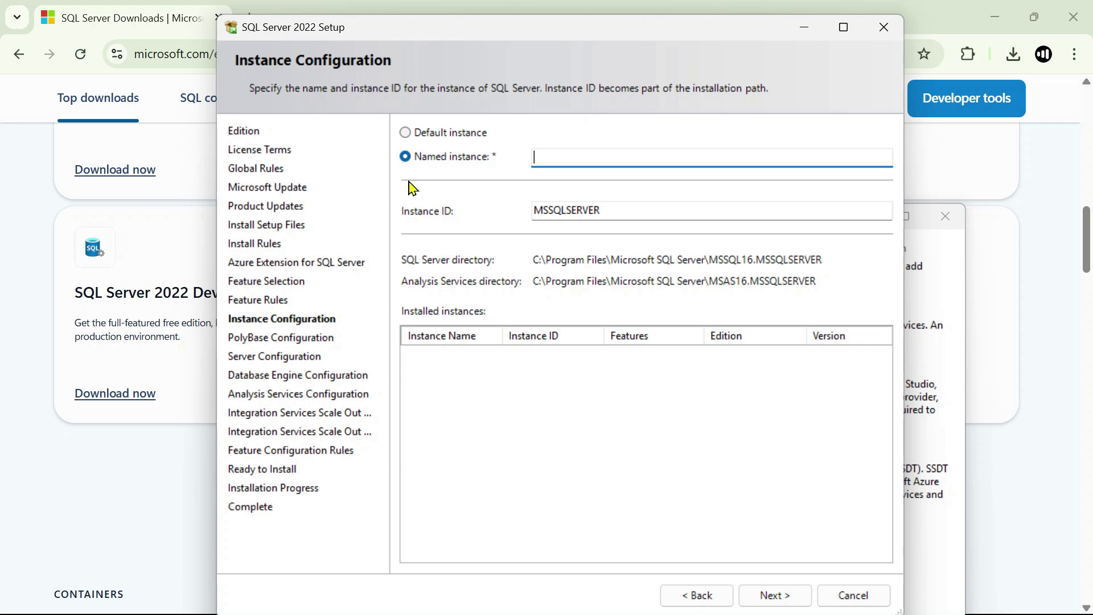
{"action": "left_click", "coordinate": [405, 133]}
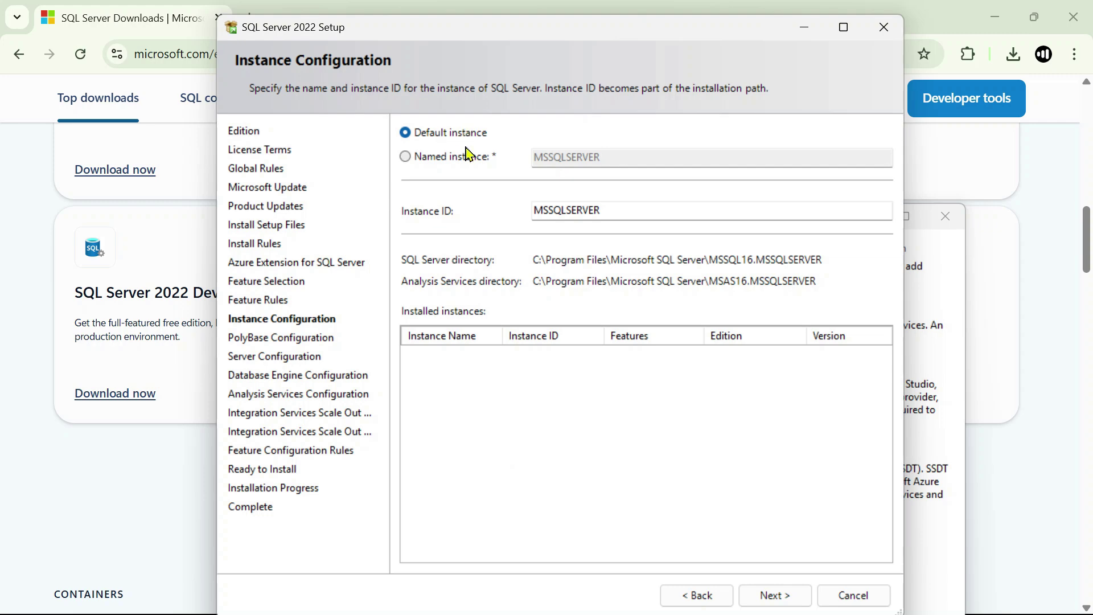
{"action": "left_click", "coordinate": [776, 596]}
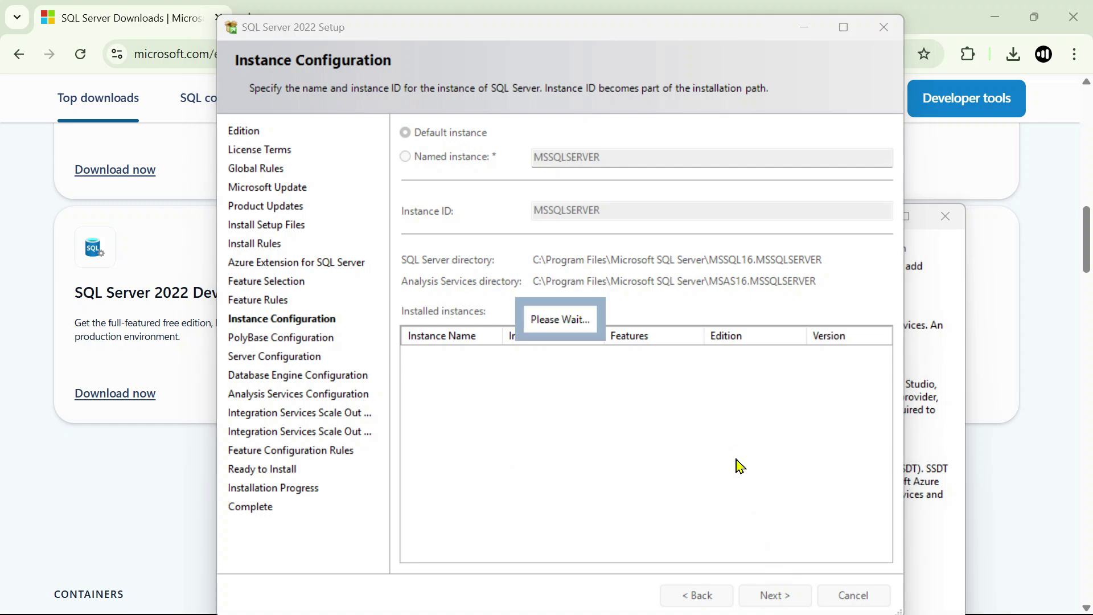
{"action": "left_click", "coordinate": [780, 595]}
{"action": "left_click", "coordinate": [777, 595]}
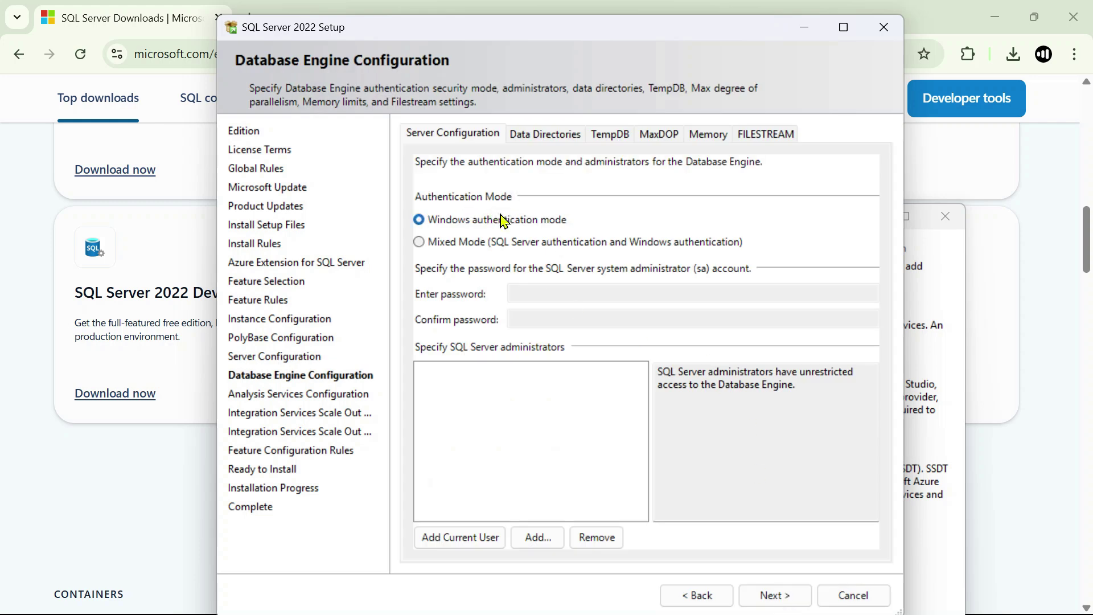
Step: Choose Mixed Mode authentication for the Database Engine, then enter and confirm the sa account password
{"action": "left_click", "coordinate": [420, 245]}
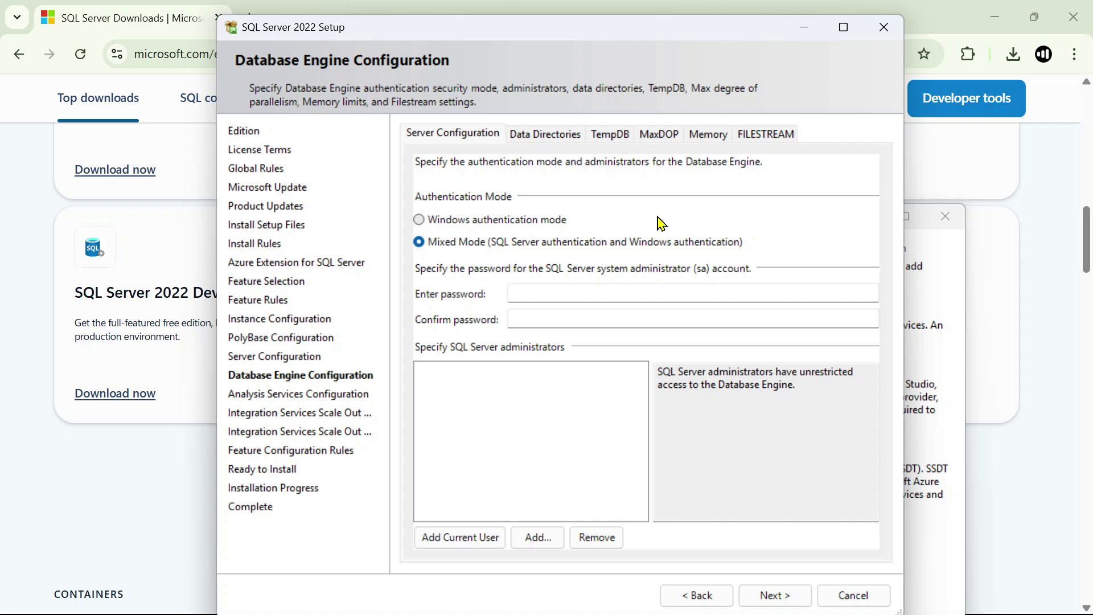
{"action": "left_click", "coordinate": [584, 293]}
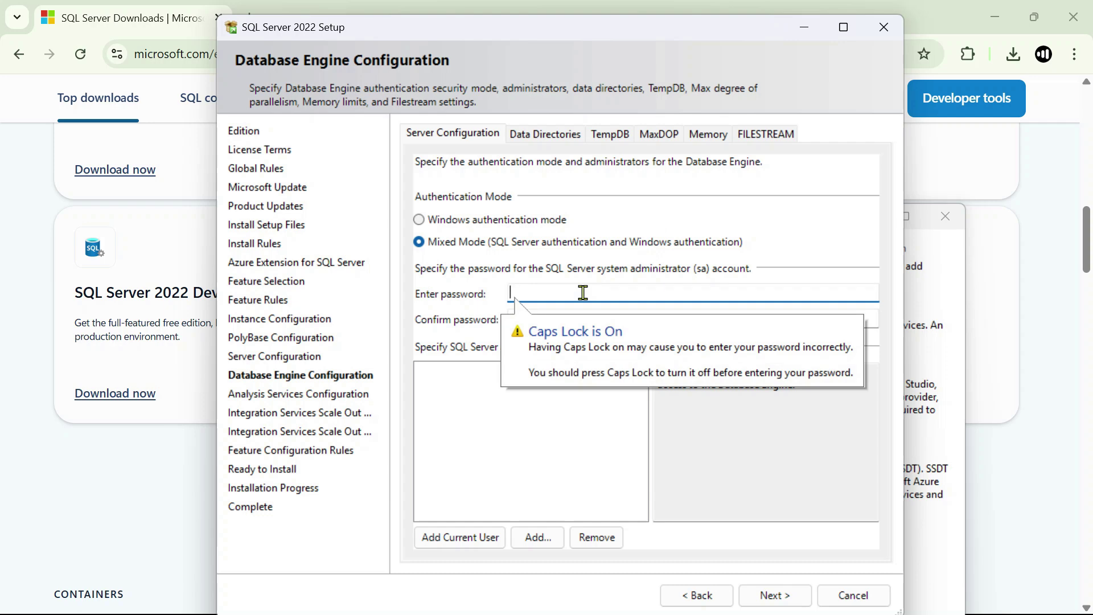
{"action": "type", "text": "••••••"}
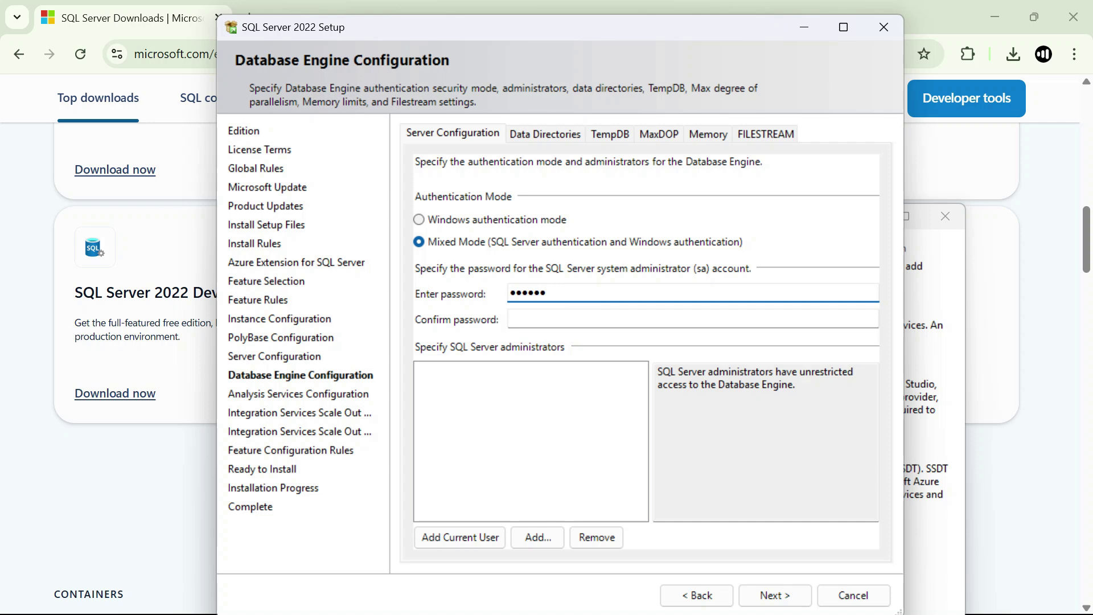
{"action": "type", "text": "••"}
{"action": "key", "text": "Tab"}
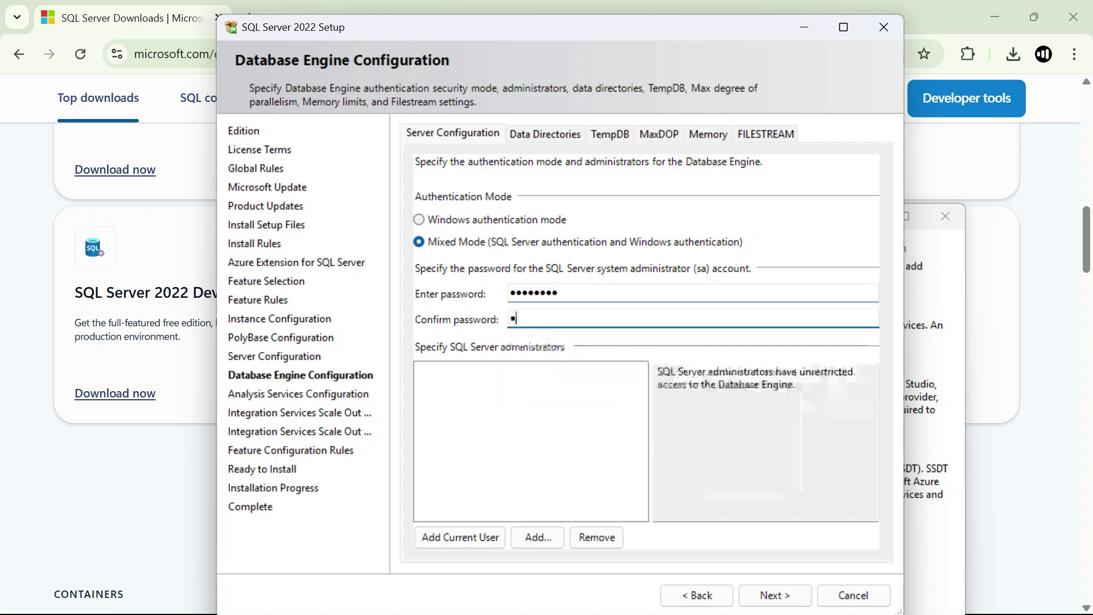
{"action": "left_click_drag", "start_coordinate": [565, 293], "coordinate": [502, 293]}
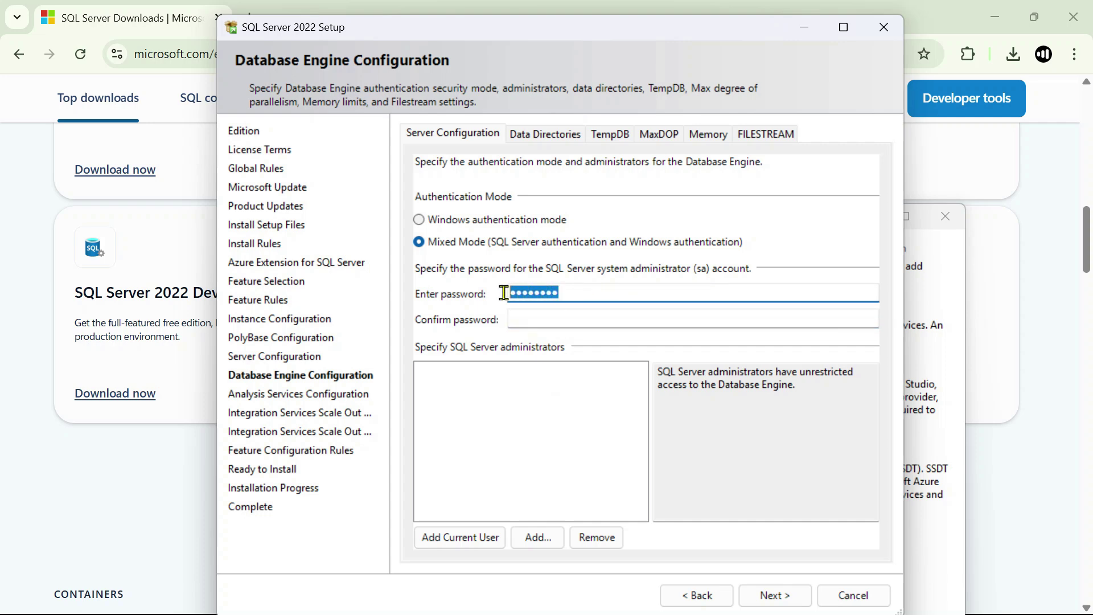
{"action": "type", "text": "••••••••"}
{"action": "key", "text": "Tab"}
{"action": "type", "text": "••••••"}
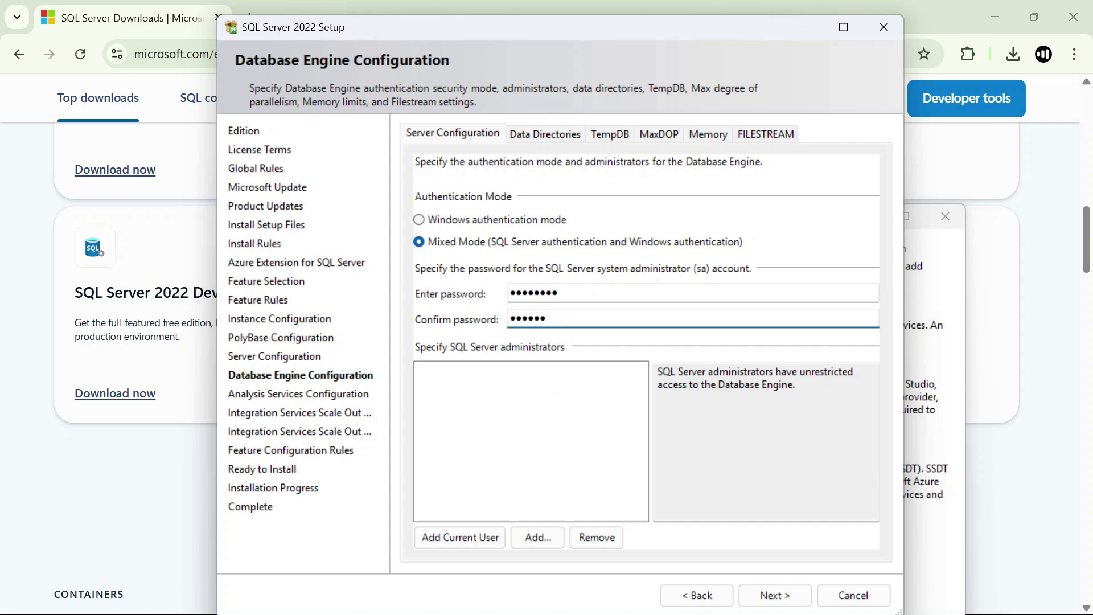
{"action": "key", "text": "BackSpace"}
{"action": "key", "text": "BackSpace"}
{"action": "key", "text": "BackSpace"}
{"action": "key", "text": "BackSpace"}
{"action": "key", "text": "BackSpace"}
{"action": "type", "text": "••••••••"}
Step: Add the current user as administrator of both the Database Engine and Analysis Services, keeping Analysis Services in Tabular Mode
{"action": "left_click", "coordinate": [454, 538]}
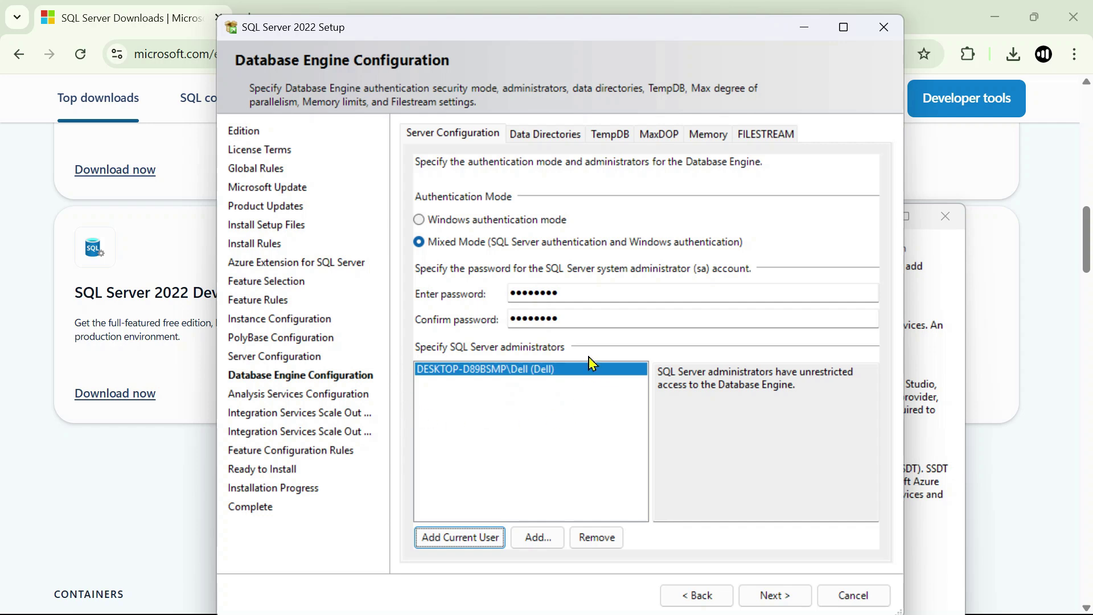
{"action": "left_click", "coordinate": [773, 593]}
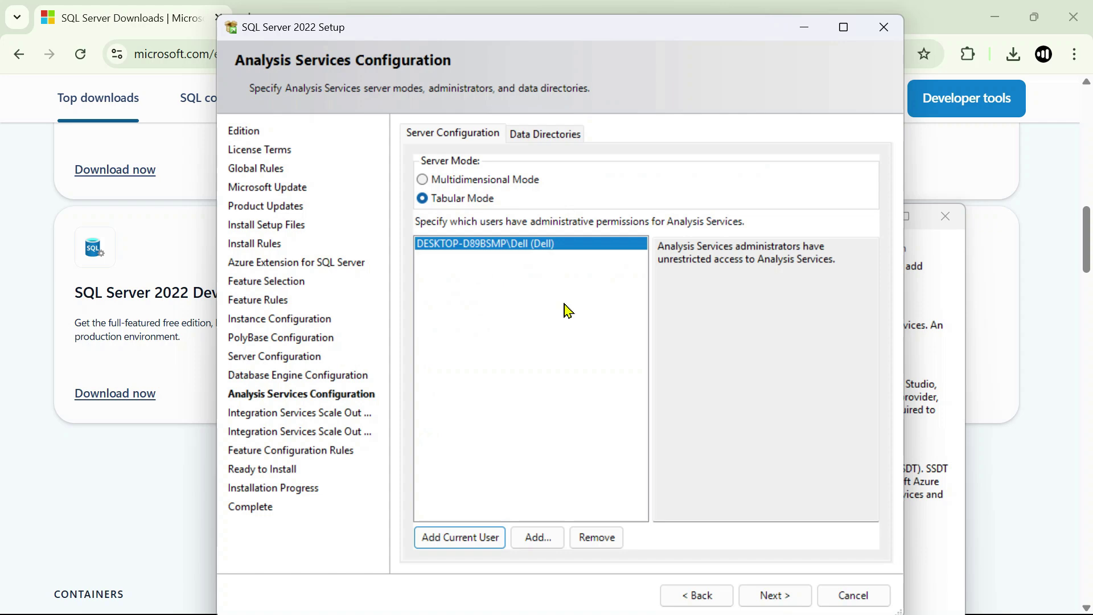
{"action": "left_click", "coordinate": [787, 596]}
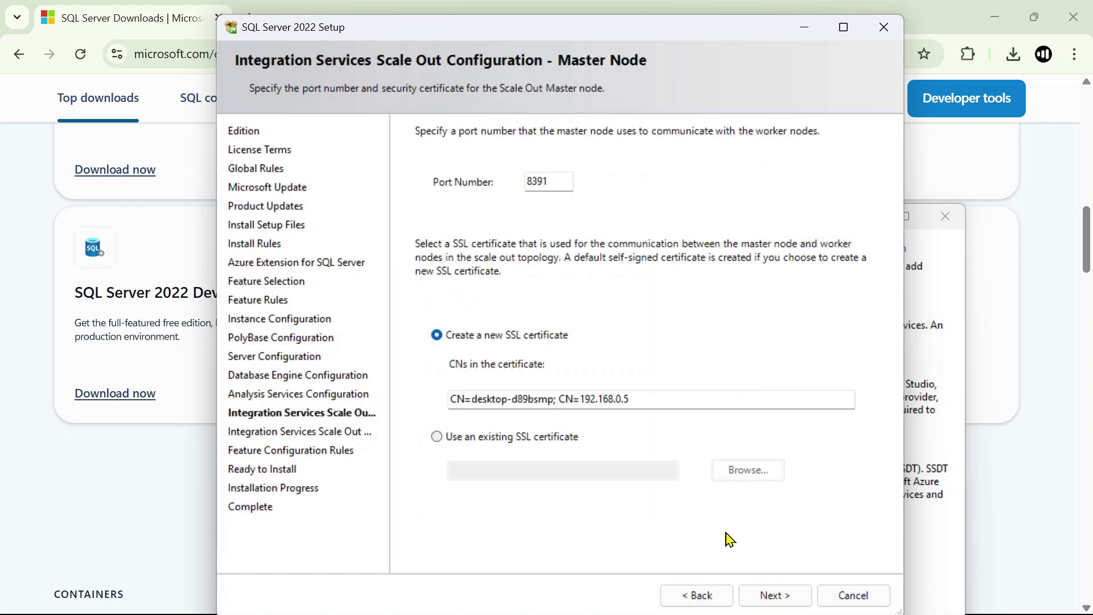
Step: Accept the default Scale Out master and worker node settings and start the SQL Server 2022 installation
{"action": "left_click", "coordinate": [787, 597]}
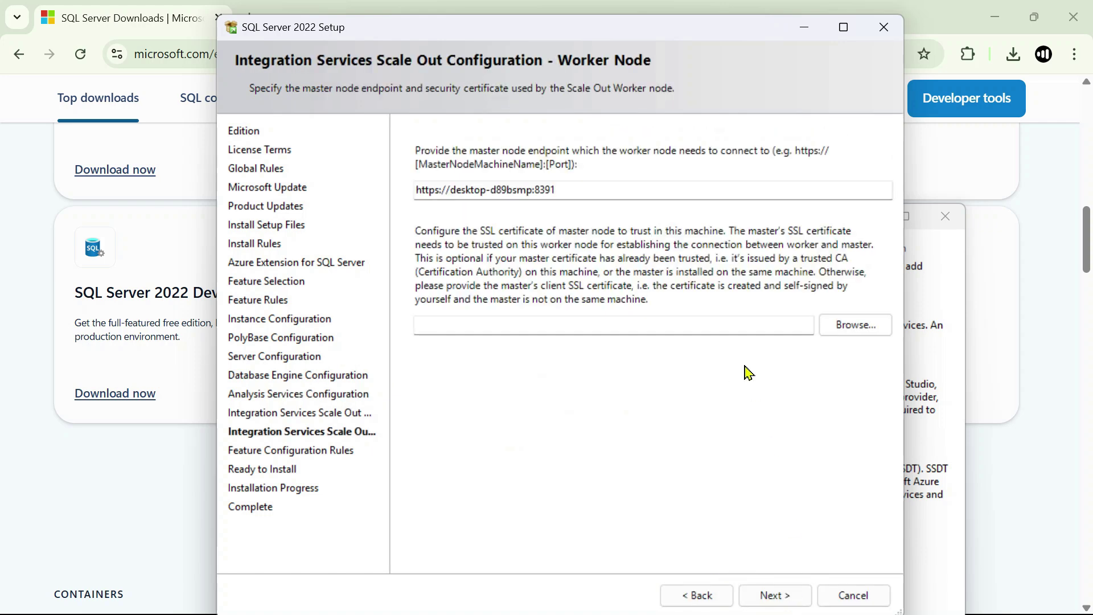
{"action": "left_click", "coordinate": [775, 596]}
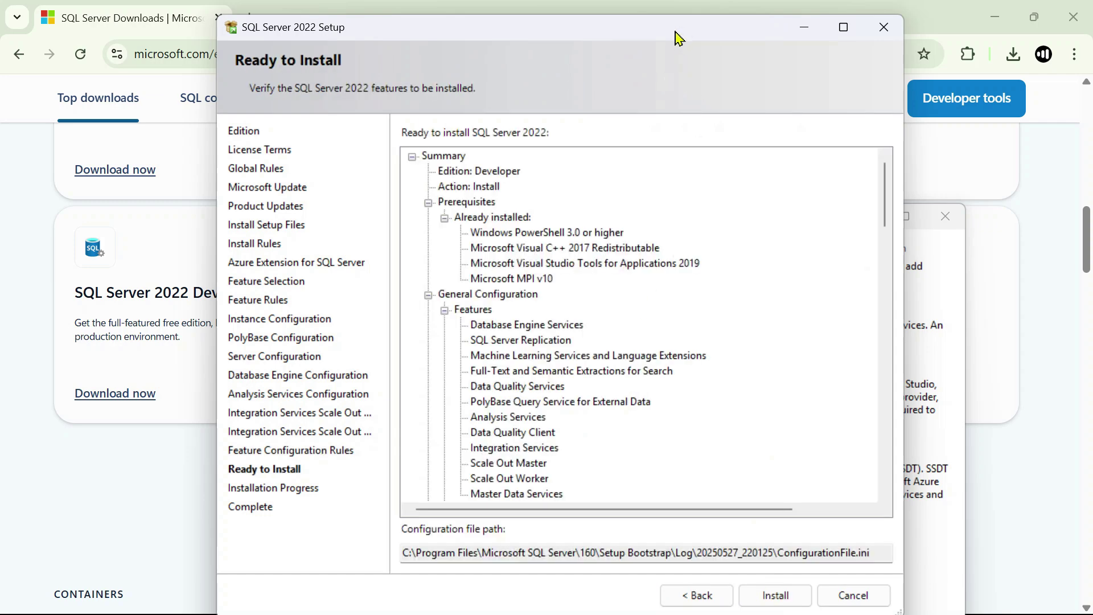
{"action": "left_click_drag", "start_coordinate": [678, 36], "coordinate": [679, 29]}
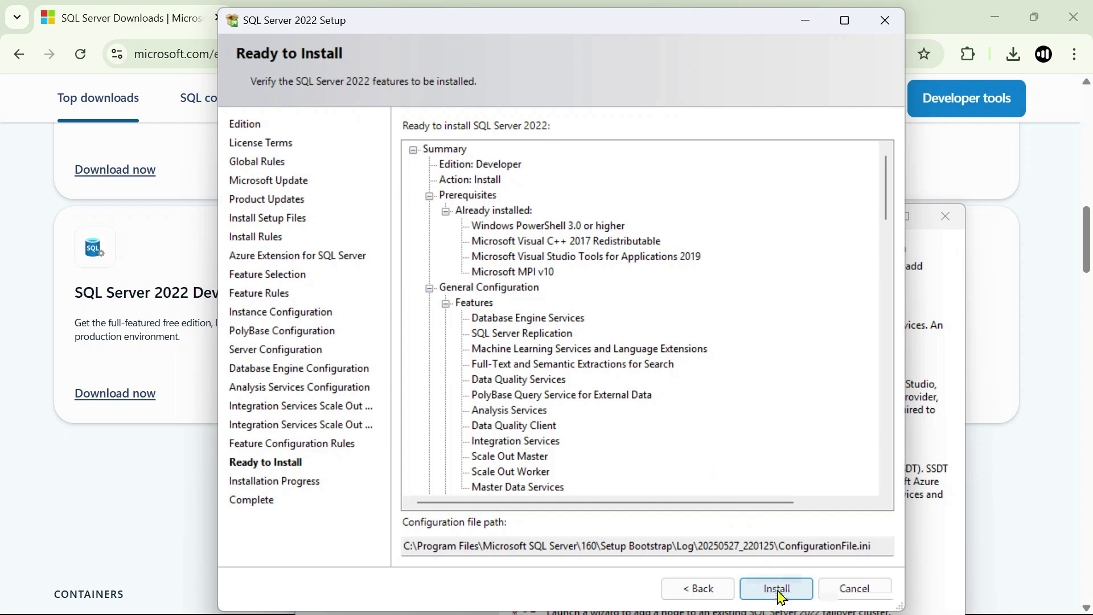
{"action": "left_click", "coordinate": [774, 590]}
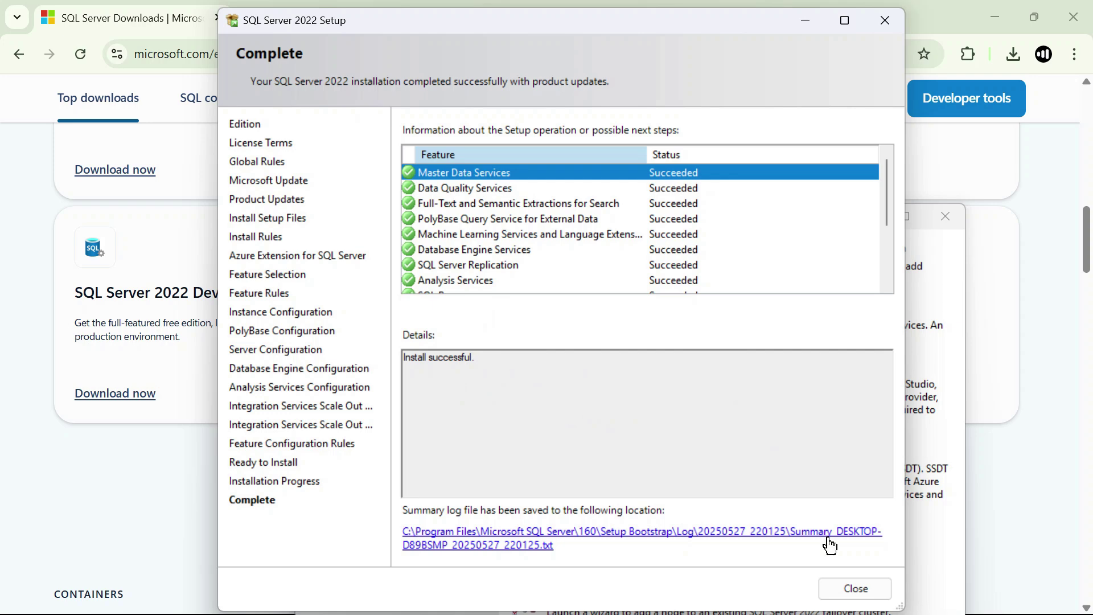
Step: Close the completed setup wizard and the SQL Server Installation Center
{"action": "left_click", "coordinate": [856, 588]}
{"action": "left_click_drag", "start_coordinate": [623, 215], "coordinate": [374, 82]}
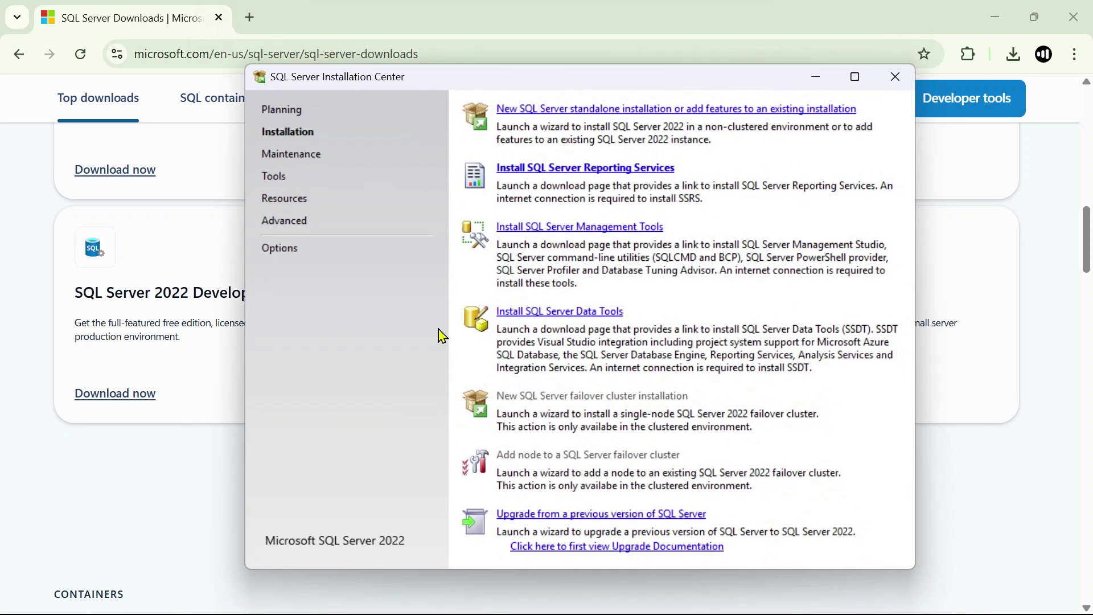
{"action": "left_click", "coordinate": [896, 78]}
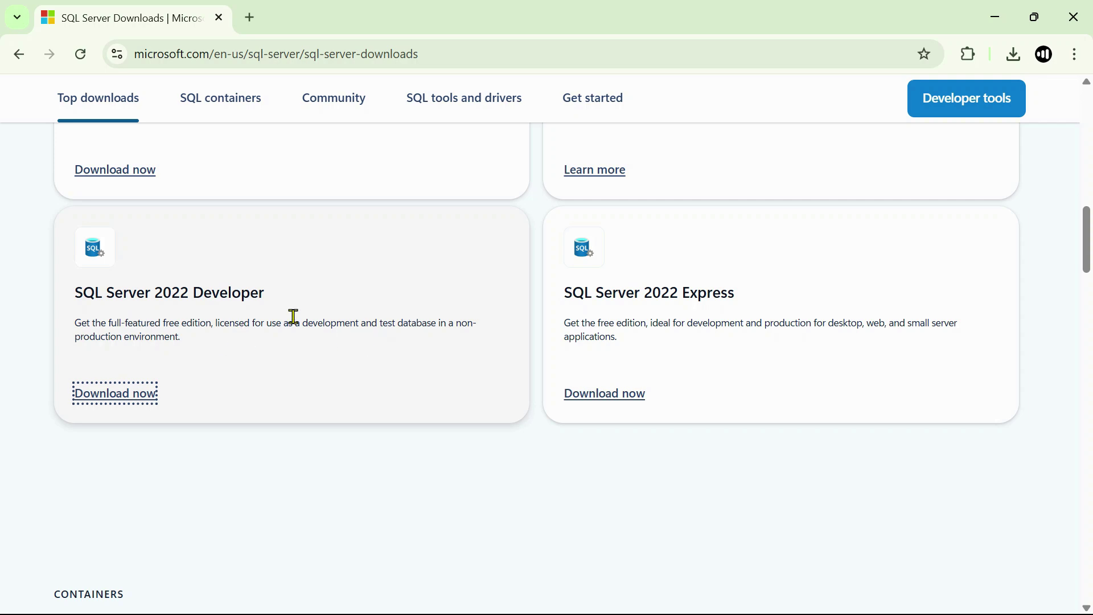
Step: Find SQL Server Management Studio among the SQL tools on the downloads page and open its download page
{"action": "scroll", "coordinate": [302, 318], "scroll_direction": "down", "scroll_amount": 4}
{"action": "scroll", "coordinate": [312, 317], "scroll_direction": "up", "scroll_amount": 5}
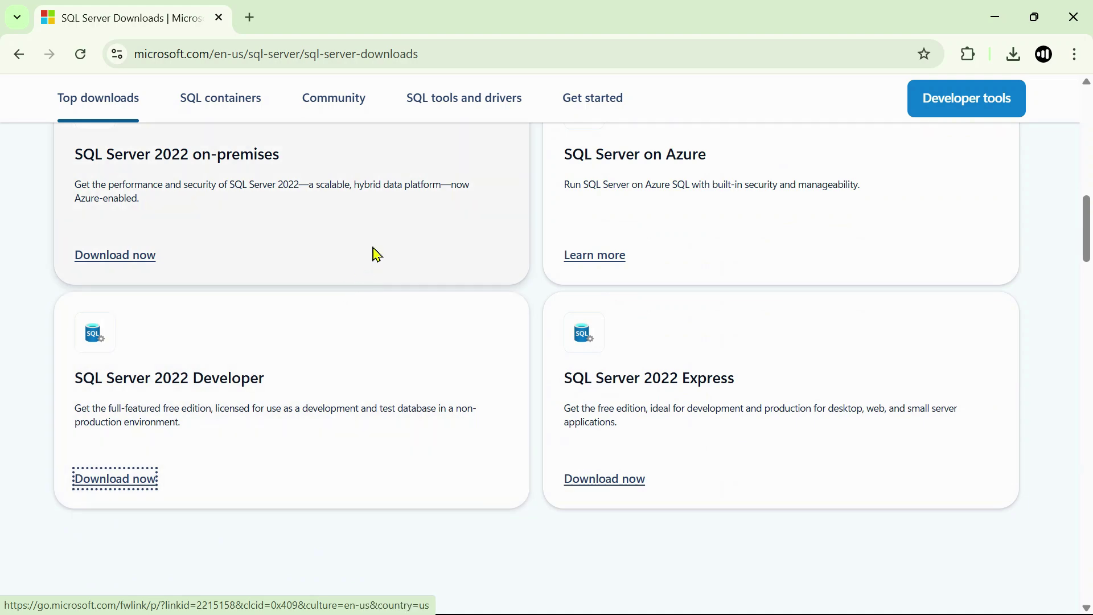
{"action": "scroll", "coordinate": [296, 272], "scroll_direction": "down", "scroll_amount": 8}
{"action": "scroll", "coordinate": [291, 242], "scroll_direction": "down", "scroll_amount": 15}
{"action": "scroll", "coordinate": [300, 251], "scroll_direction": "up", "scroll_amount": 2}
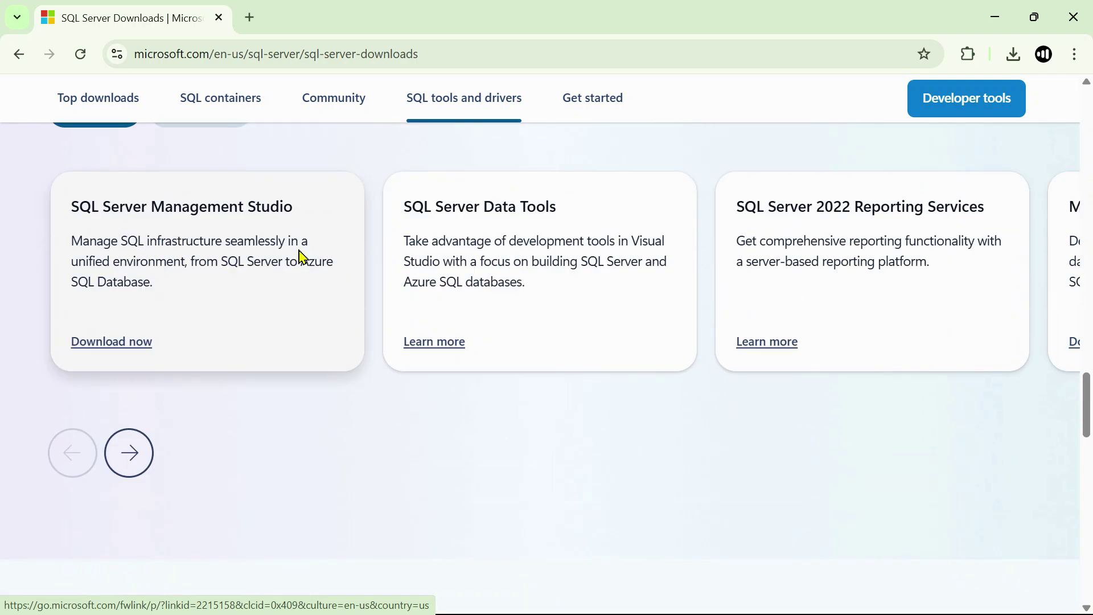
{"action": "scroll", "coordinate": [302, 258], "scroll_direction": "up", "scroll_amount": 1}
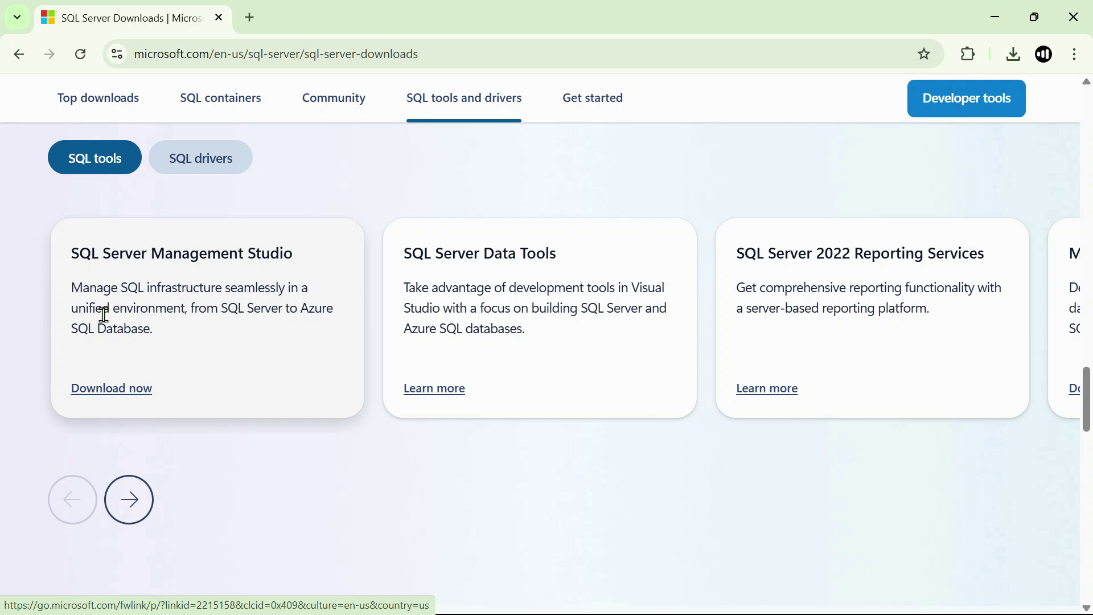
{"action": "left_click", "coordinate": [106, 395]}
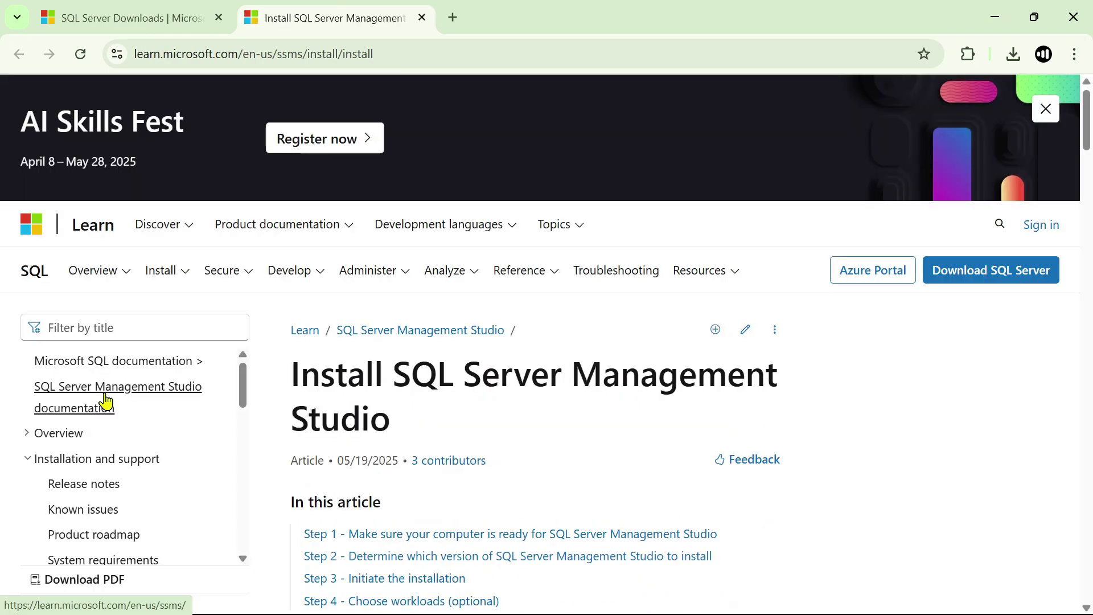
Step: Download the SSMS 21 bootstrapper from the installation article and run vs_SSMS.exe
{"action": "scroll", "coordinate": [313, 292], "scroll_direction": "down", "scroll_amount": 9}
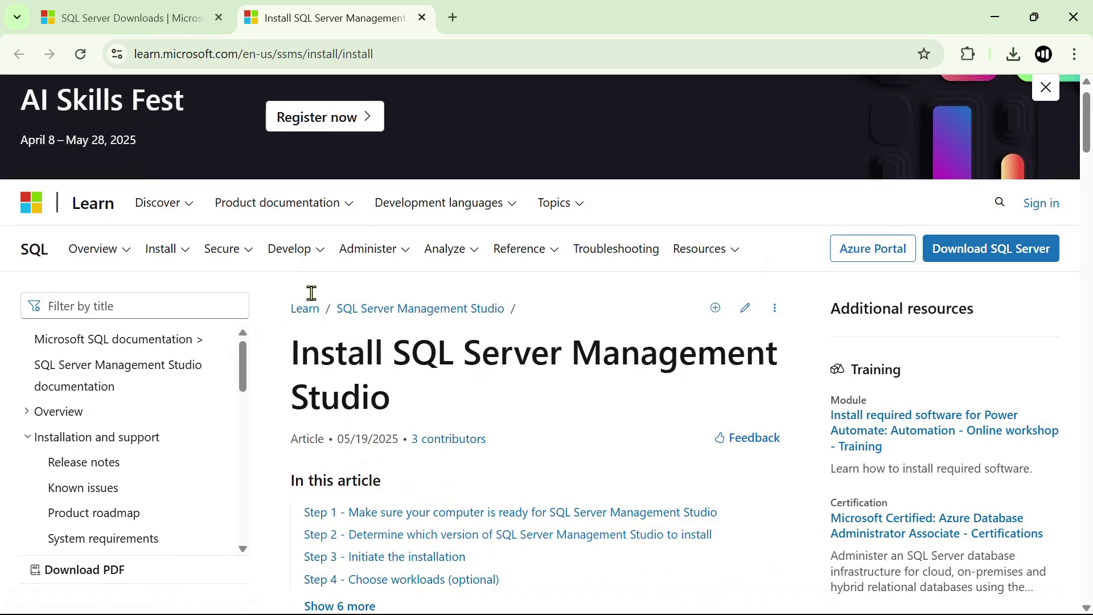
{"action": "scroll", "coordinate": [279, 229], "scroll_direction": "down", "scroll_amount": 20}
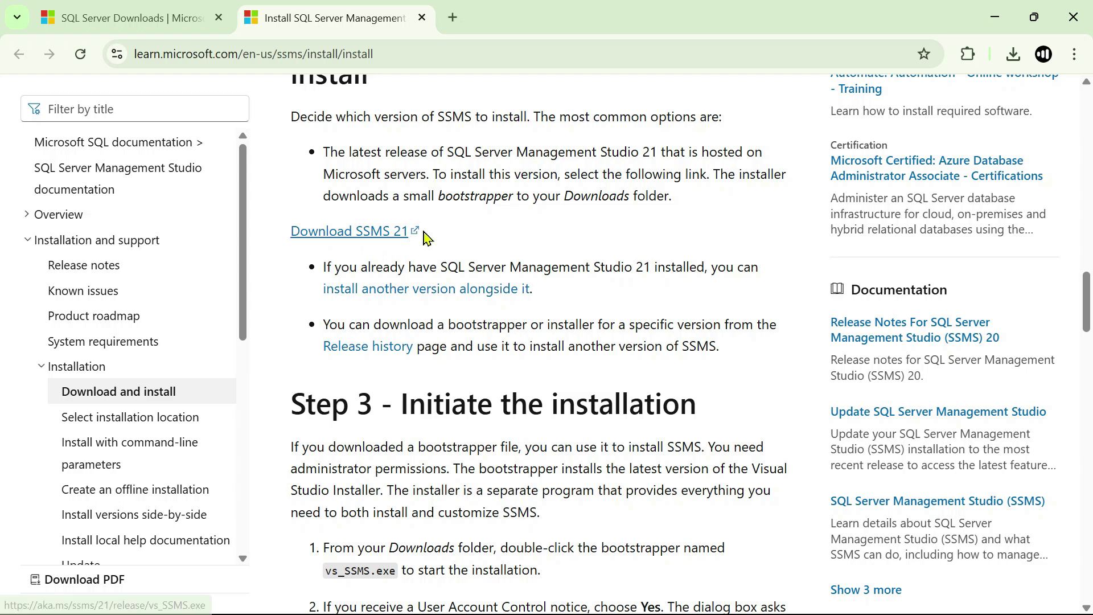
{"action": "left_click", "coordinate": [354, 235]}
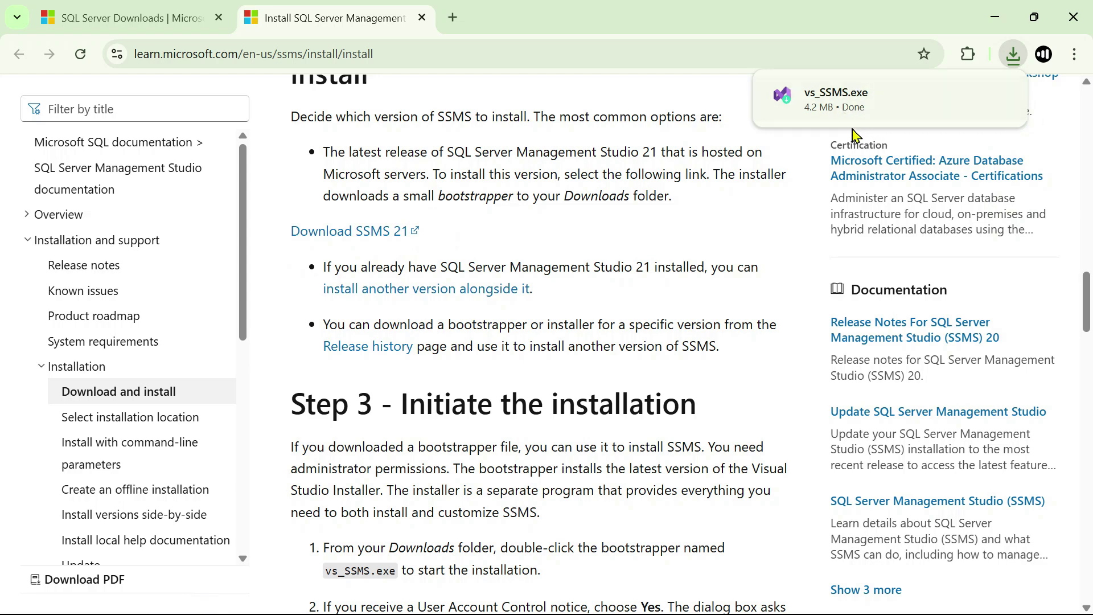
{"action": "left_click", "coordinate": [837, 105]}
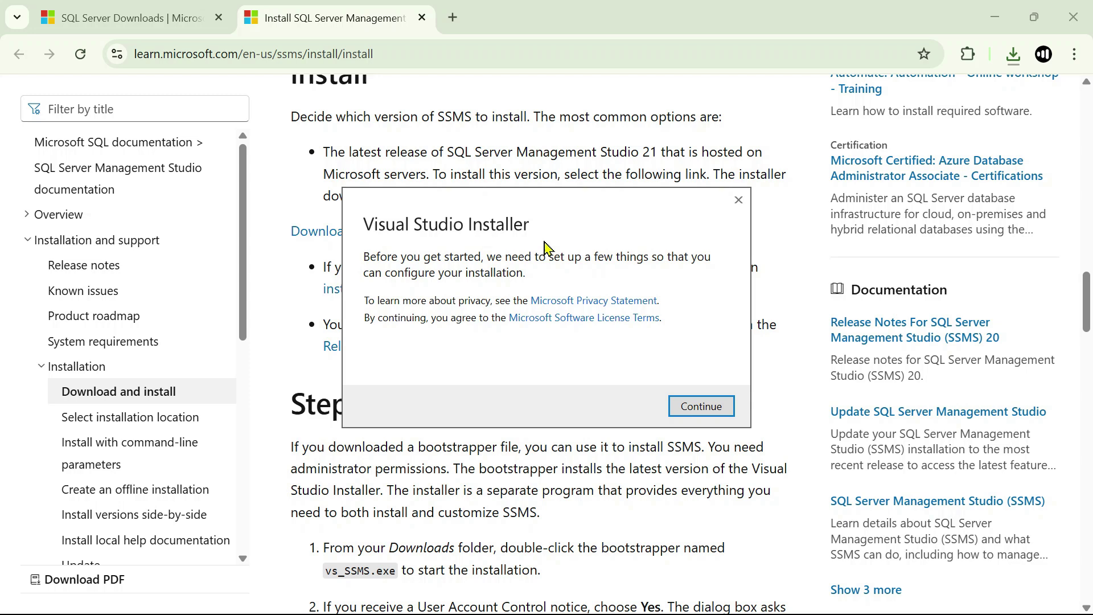
Step: Accept the Visual Studio Installer terms and install SQL Server Management Studio 21 without any optional workloads
{"action": "left_click_drag", "start_coordinate": [566, 207], "coordinate": [771, 293]}
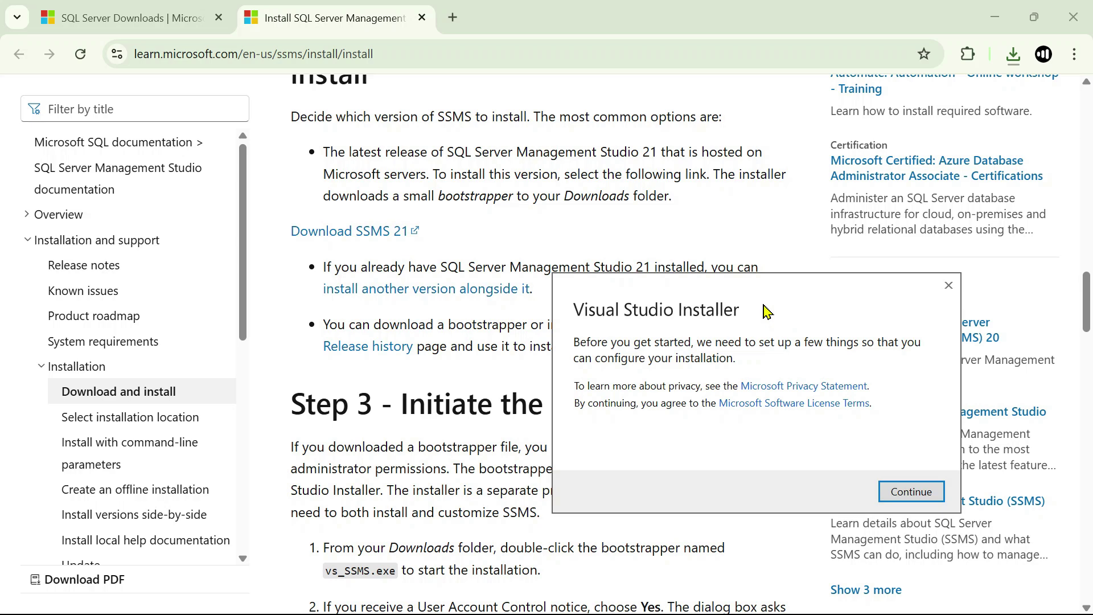
{"action": "left_click_drag", "start_coordinate": [745, 298], "coordinate": [633, 171]}
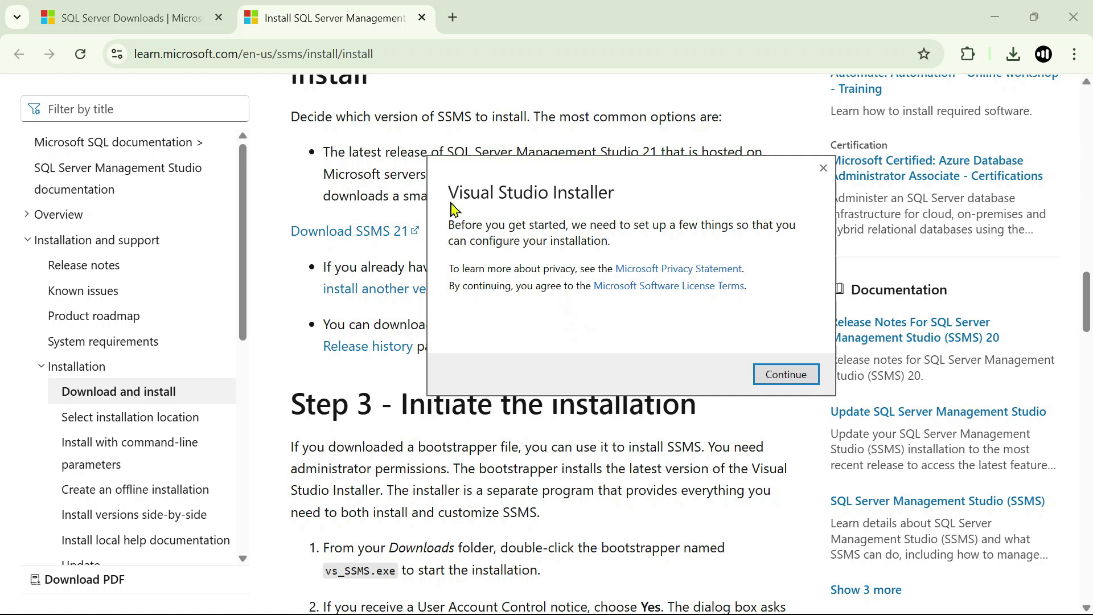
{"action": "mouse_move", "coordinate": [519, 167]}
{"action": "left_mouse_down"}
{"action": "mouse_move", "coordinate": [550, 167]}
{"action": "mouse_move", "coordinate": [475, 167]}
{"action": "mouse_move", "coordinate": [508, 169]}
{"action": "left_mouse_up"}
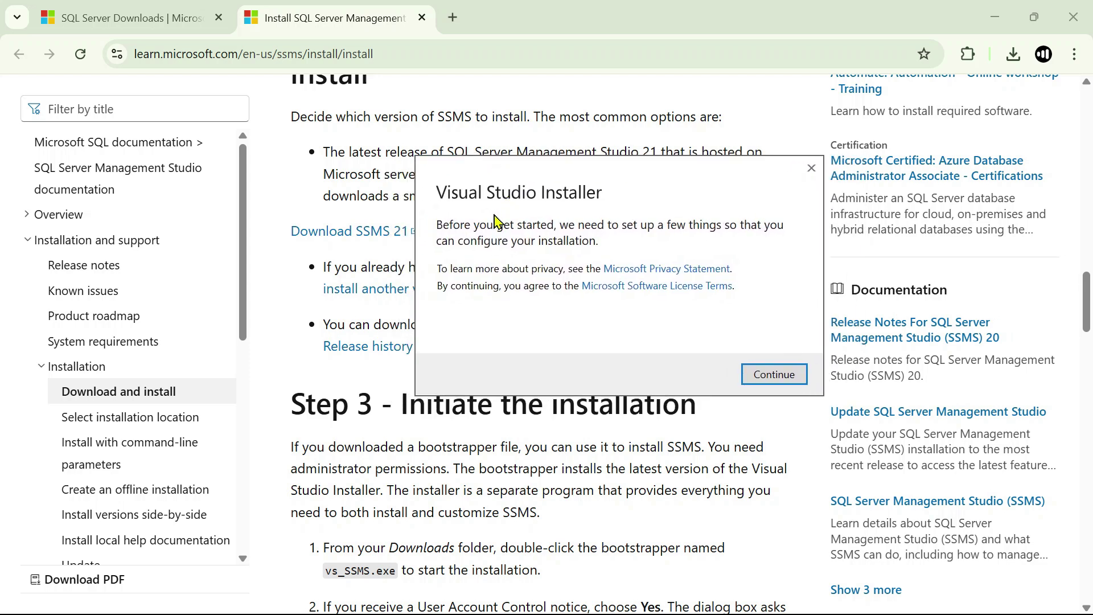
{"action": "left_click", "coordinate": [776, 376]}
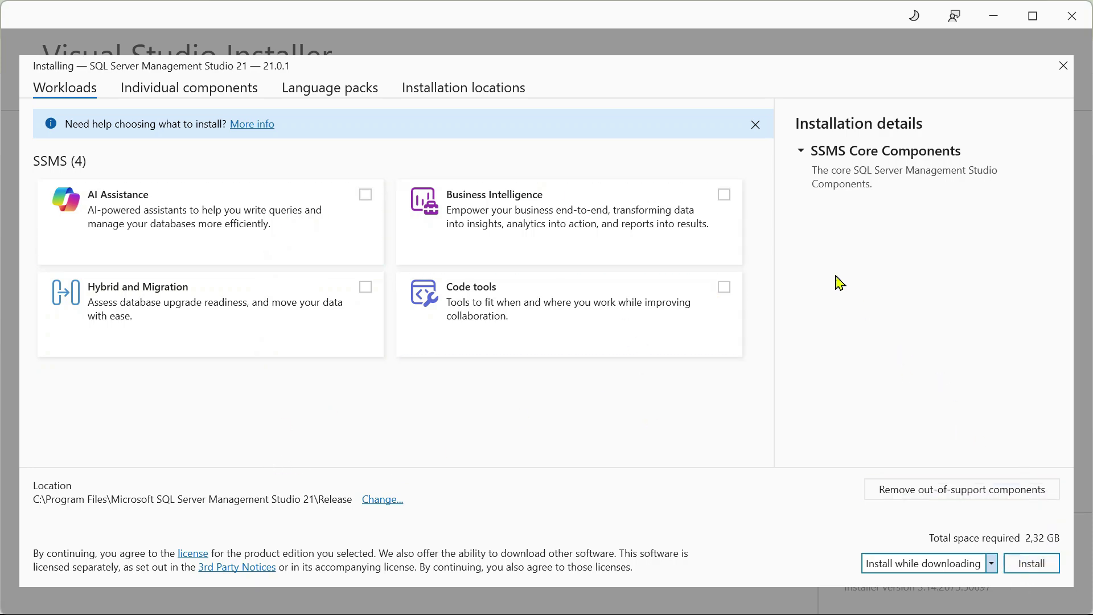
{"action": "left_click", "coordinate": [1033, 573]}
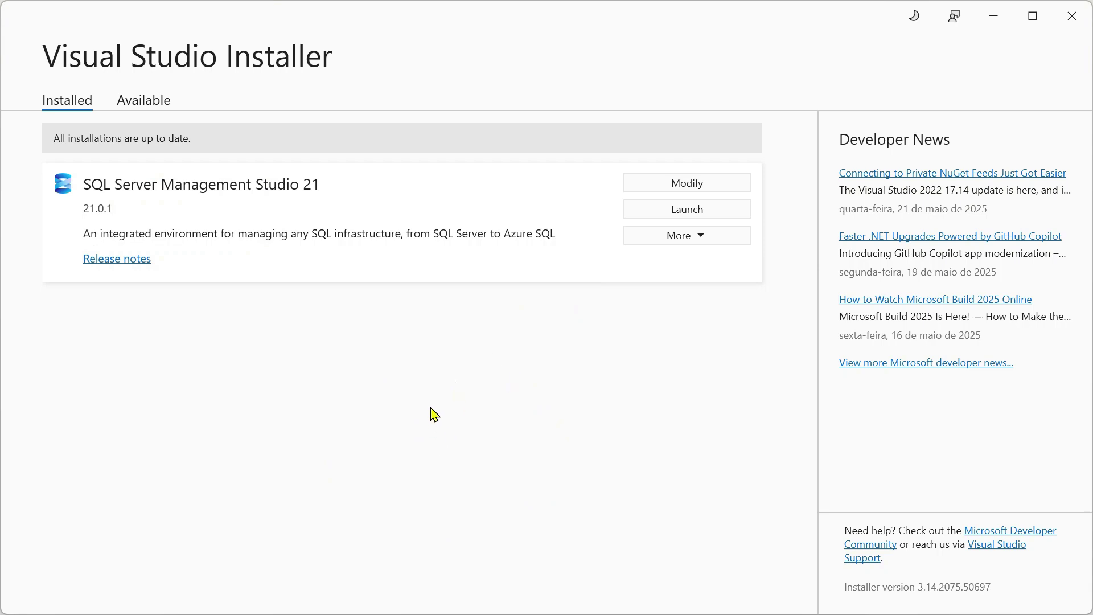
Step: Launch SQL Server Management Studio 21, skipping account sign-in and opting in to the new connection dialog experience
{"action": "left_click", "coordinate": [695, 214]}
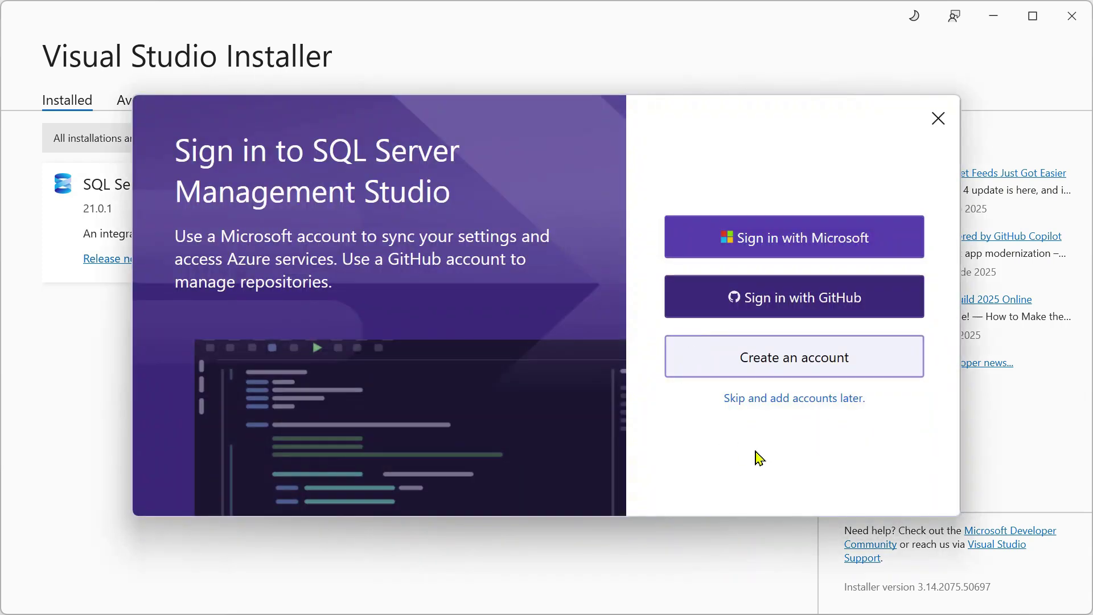
{"action": "left_click", "coordinate": [796, 405]}
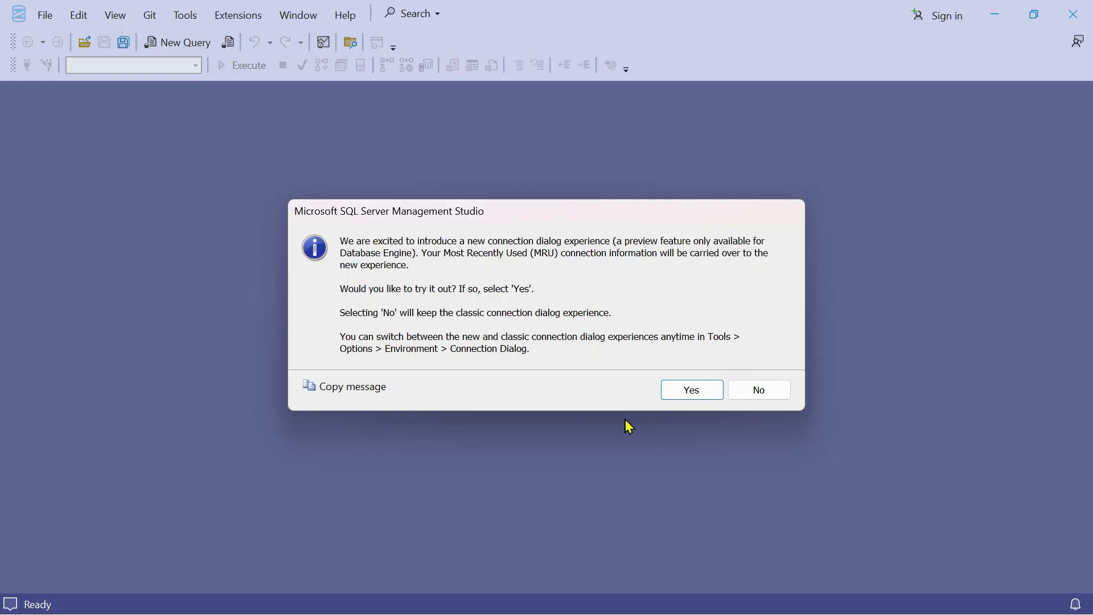
{"action": "left_click", "coordinate": [701, 397]}
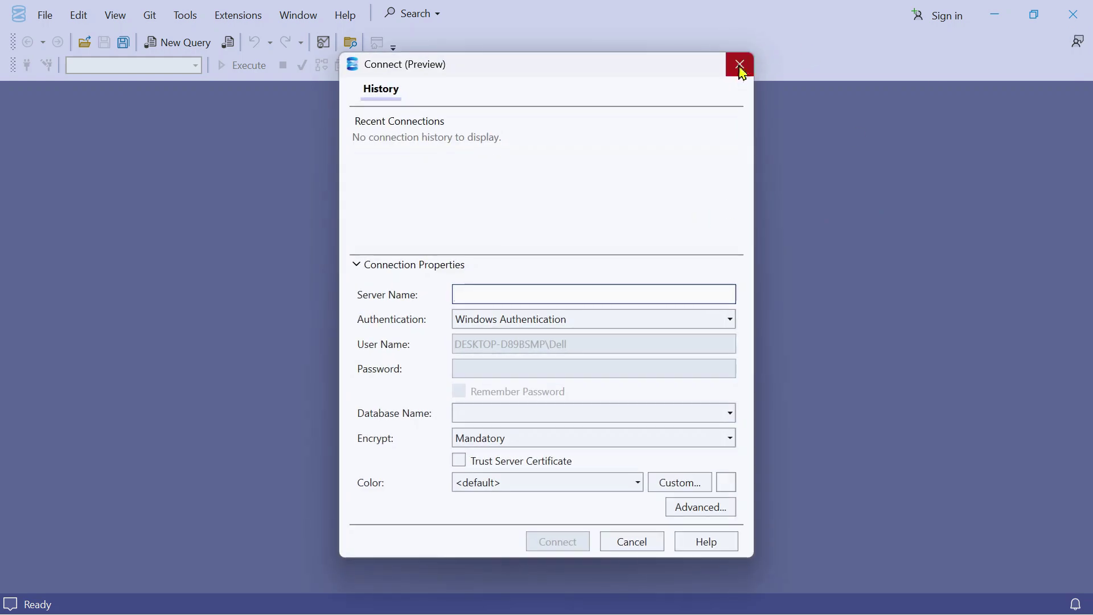
Step: Dismiss the connection dialog and close both SQL Server Management Studio and the Visual Studio Installer
{"action": "left_click", "coordinate": [739, 64]}
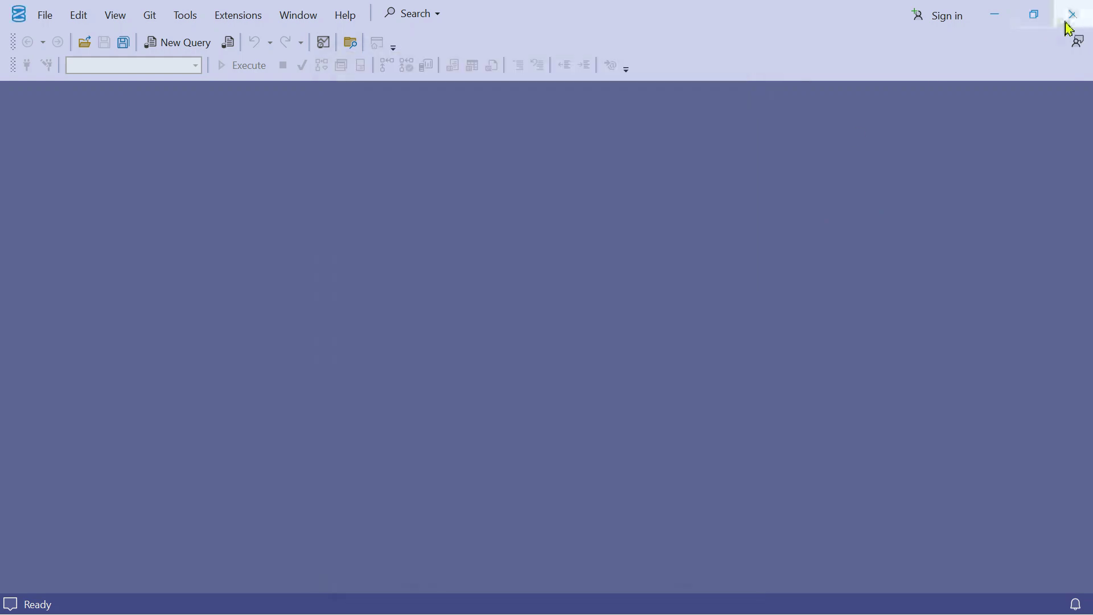
{"action": "left_click", "coordinate": [1070, 23]}
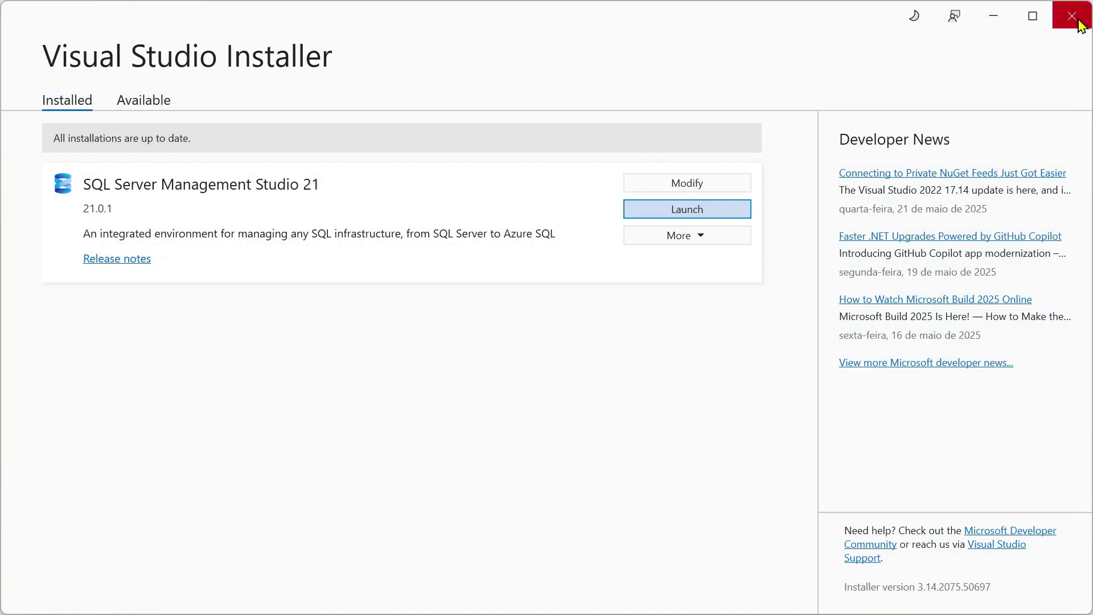
{"action": "left_click", "coordinate": [1070, 23]}
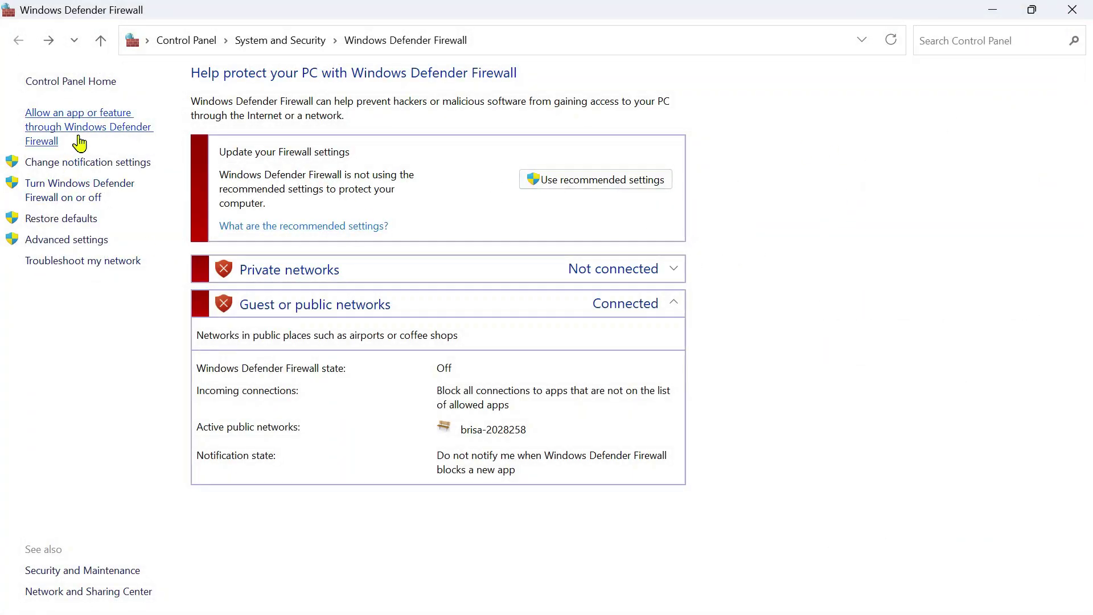
Step: Turn on Windows Defender Firewall for both private and public networks
{"action": "left_click", "coordinate": [63, 197]}
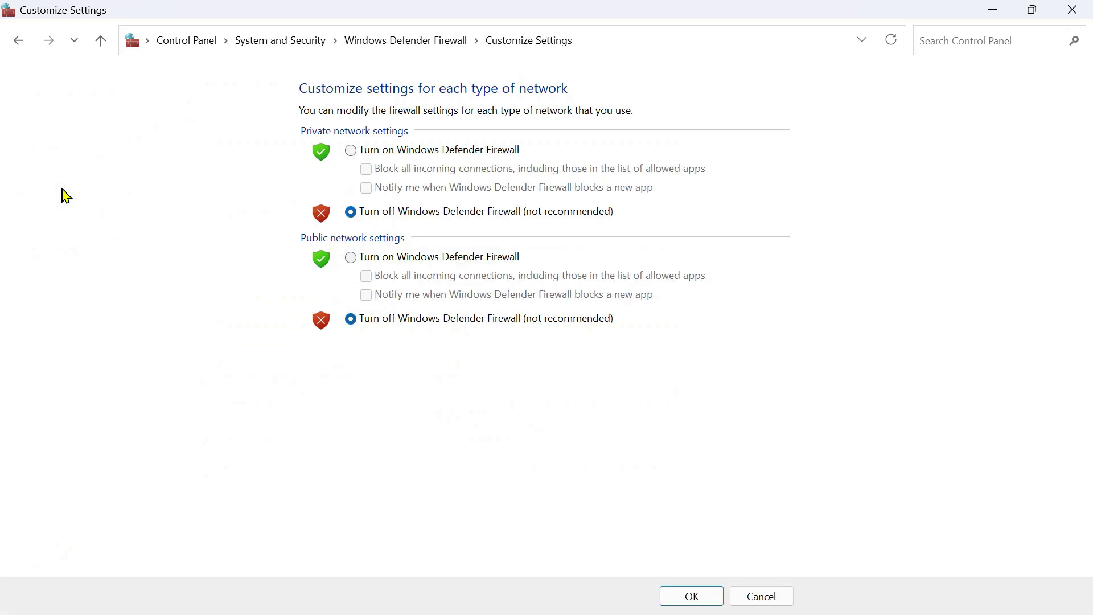
{"action": "left_click", "coordinate": [351, 153]}
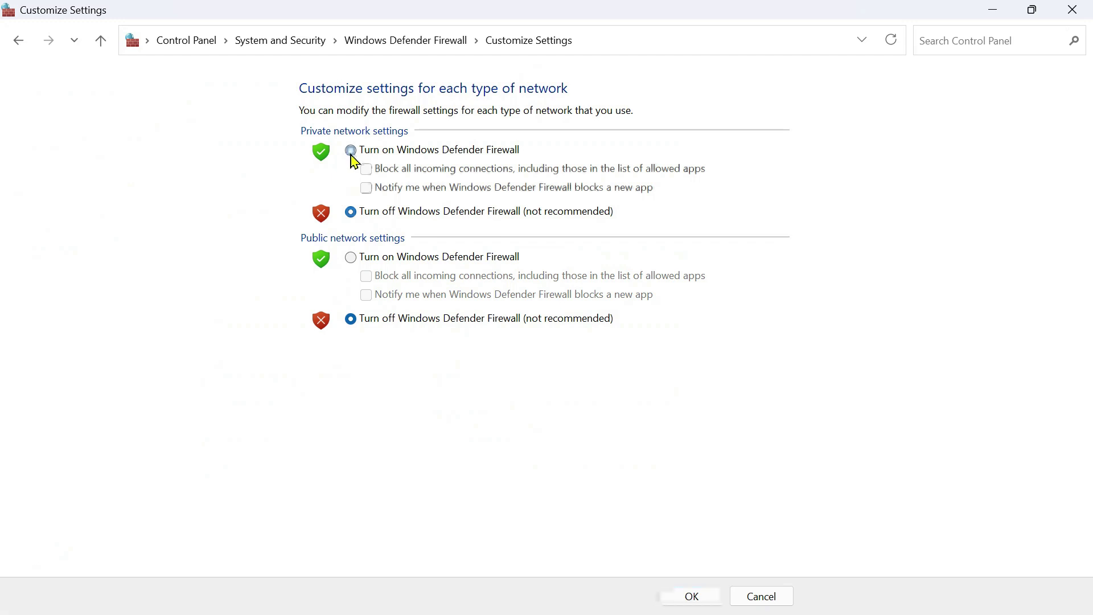
{"action": "left_click", "coordinate": [353, 259]}
{"action": "left_click", "coordinate": [690, 602]}
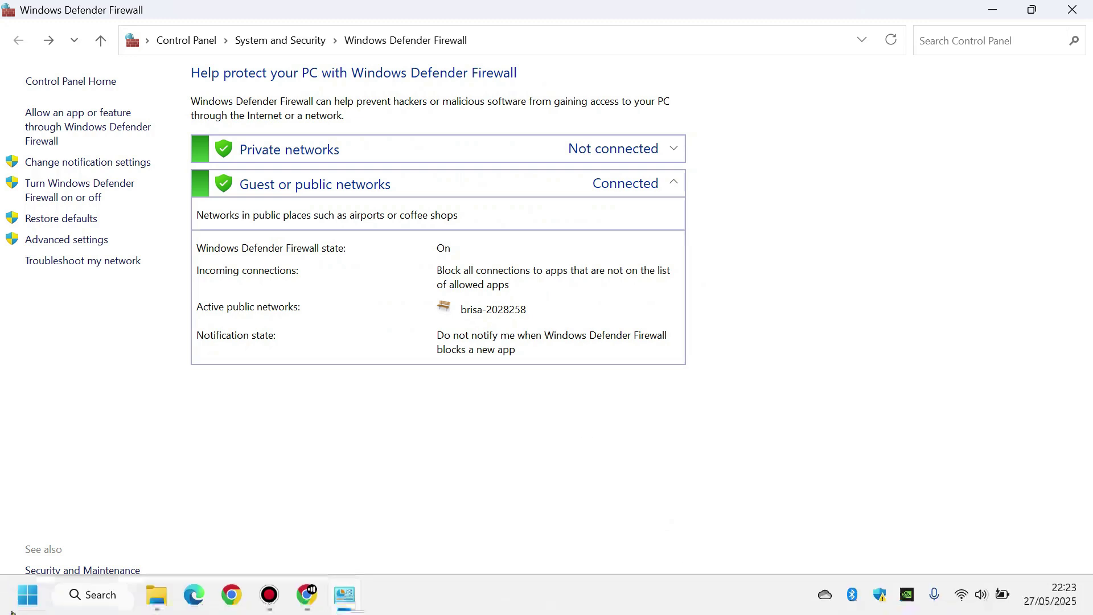
Step: Search the installed apps for "sq" and pin SQL Server Management Studio 21 to the taskbar
{"action": "left_click", "coordinate": [24, 606]}
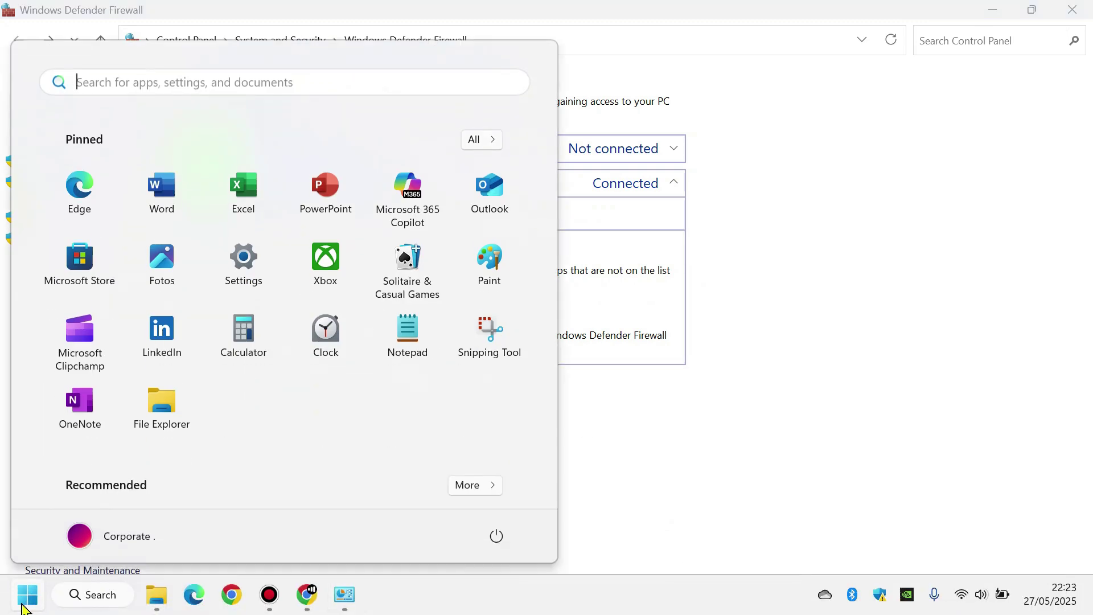
{"action": "type", "text": "sq"}
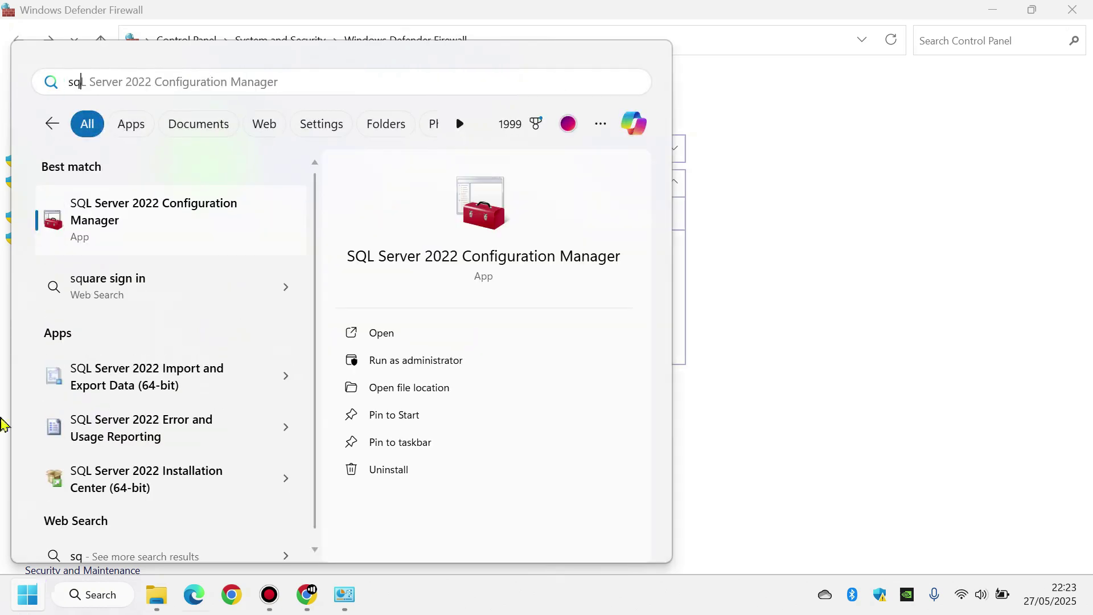
{"action": "scroll", "coordinate": [182, 342], "scroll_direction": "down", "scroll_amount": 1}
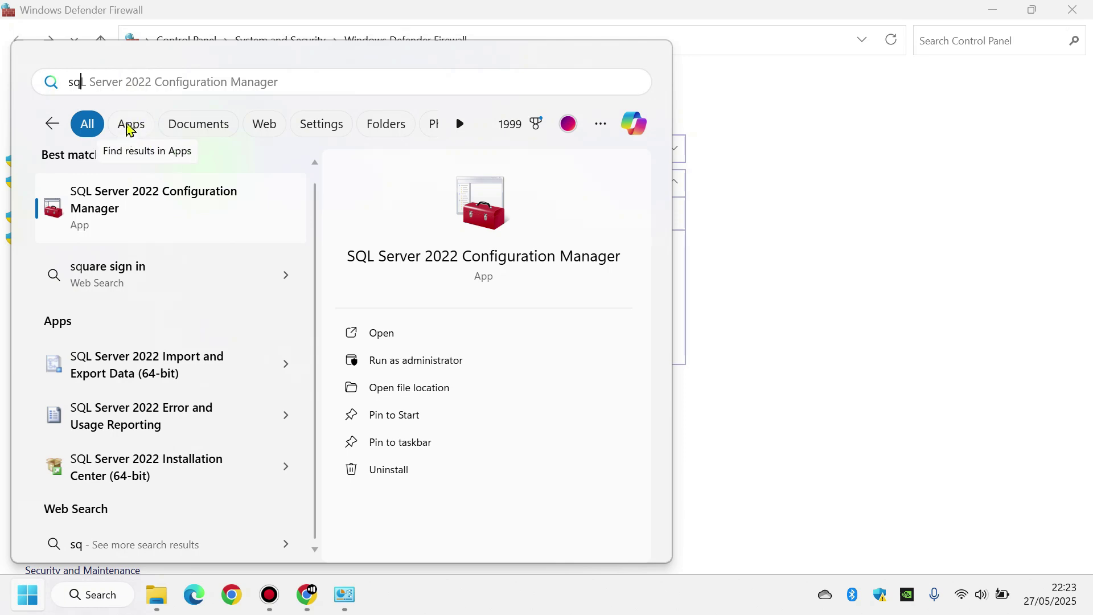
{"action": "left_click", "coordinate": [129, 130]}
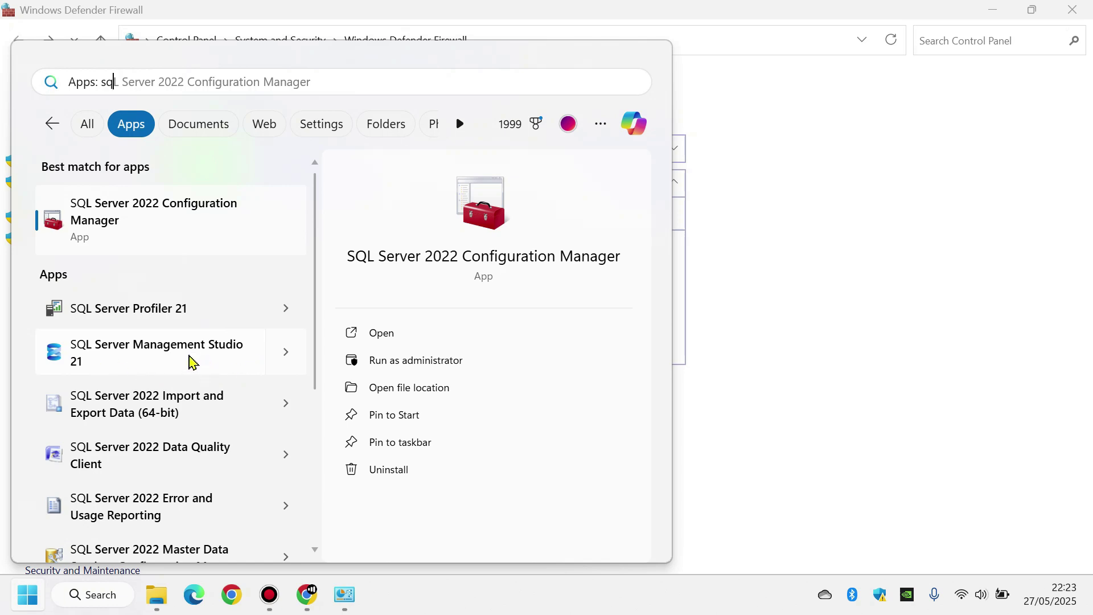
{"action": "right_click", "coordinate": [193, 358]}
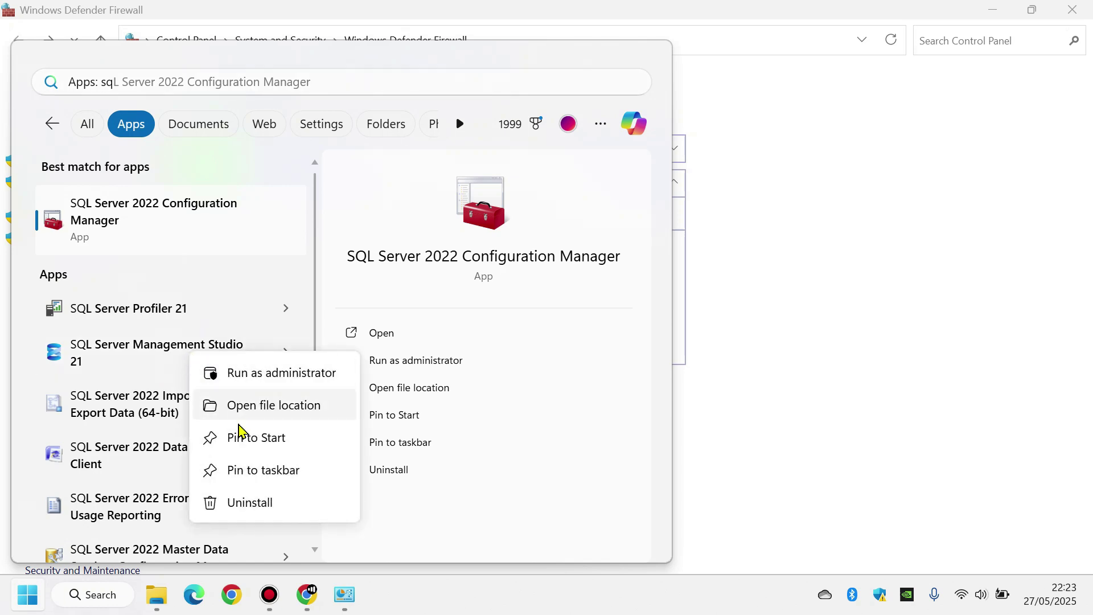
{"action": "left_click", "coordinate": [259, 479]}
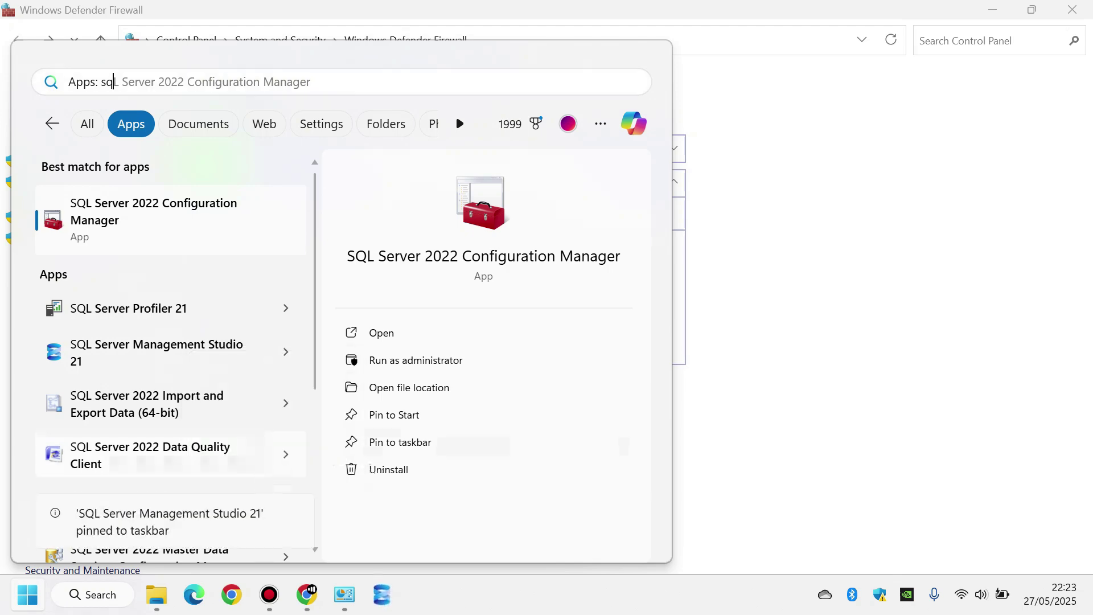
{"action": "left_click", "coordinate": [804, 169]}
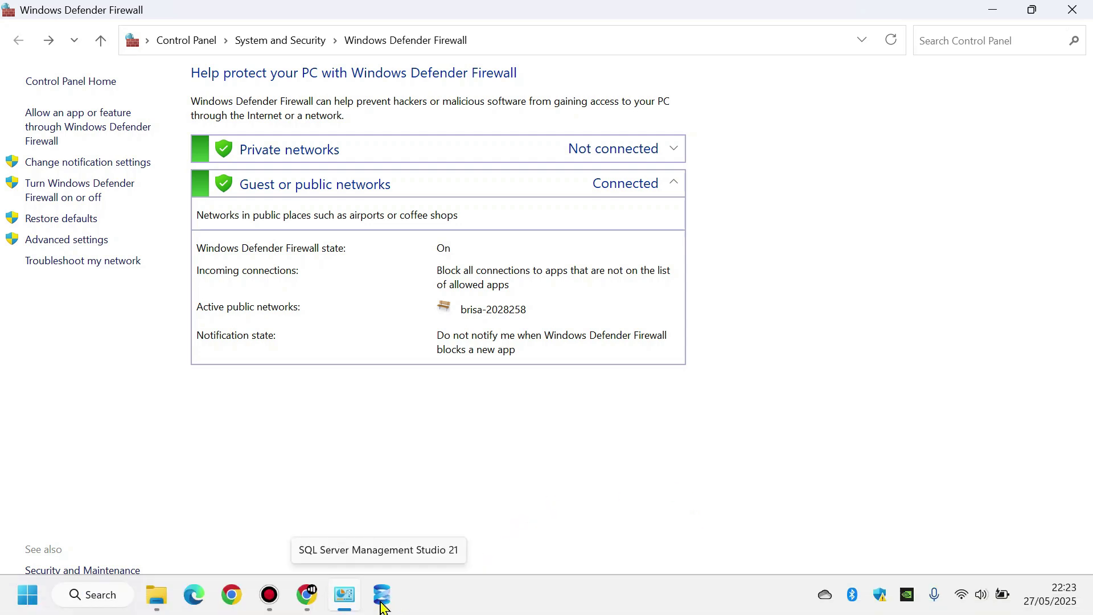
Step: Switch to SQL Server Management Studio 21 and reposition its connection dialog
{"action": "left_click", "coordinate": [381, 595]}
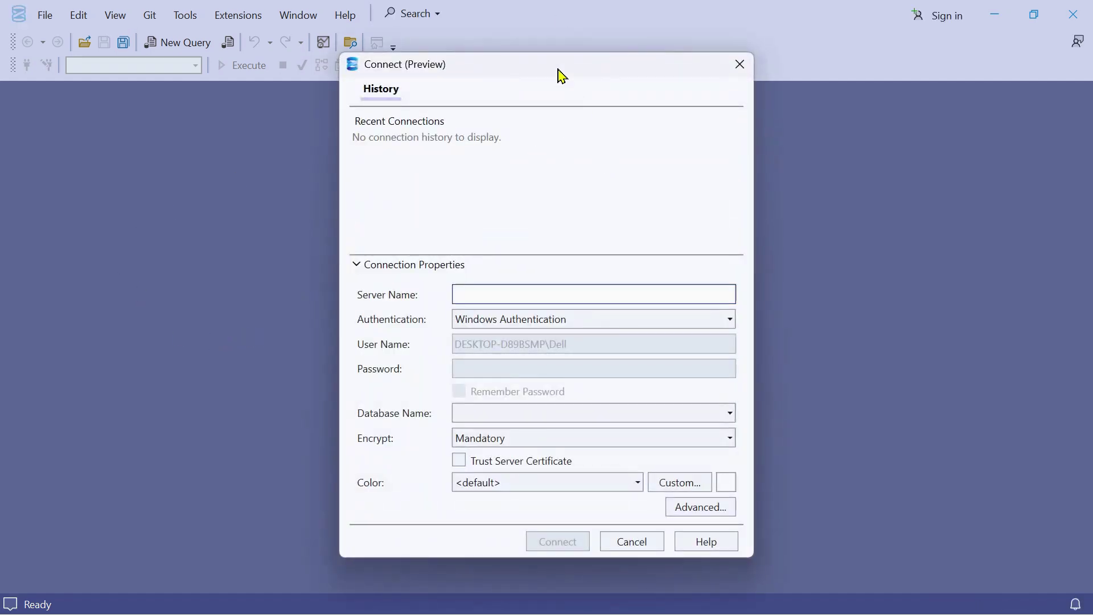
{"action": "left_click_drag", "start_coordinate": [562, 75], "coordinate": [588, 62]}
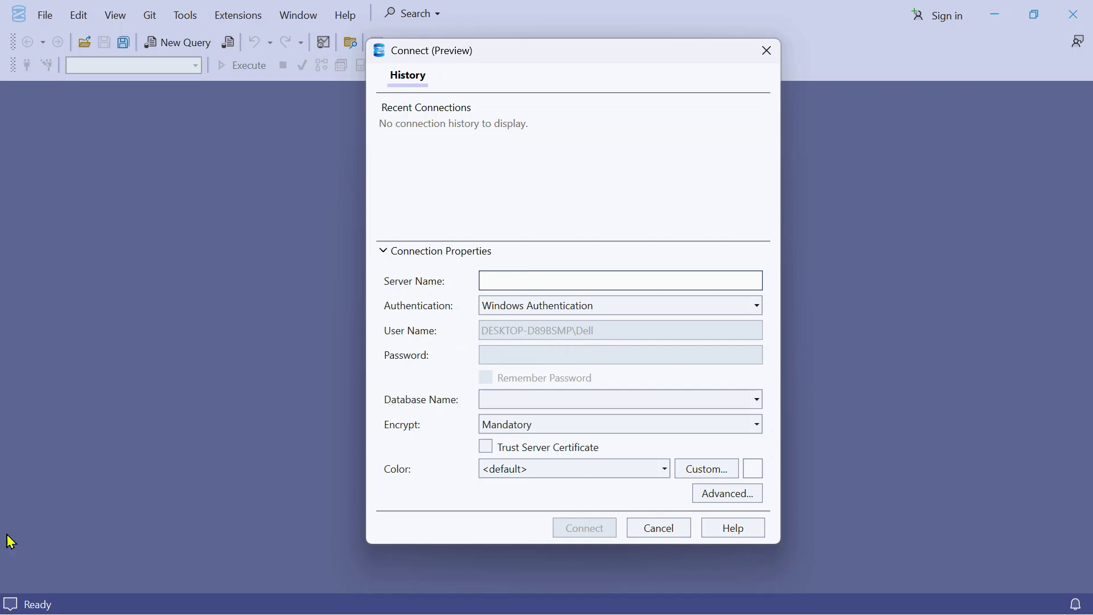
Step: Search Windows for "name" and open the system settings page showing the PC name
{"action": "mouse_move", "coordinate": [25, 611]}
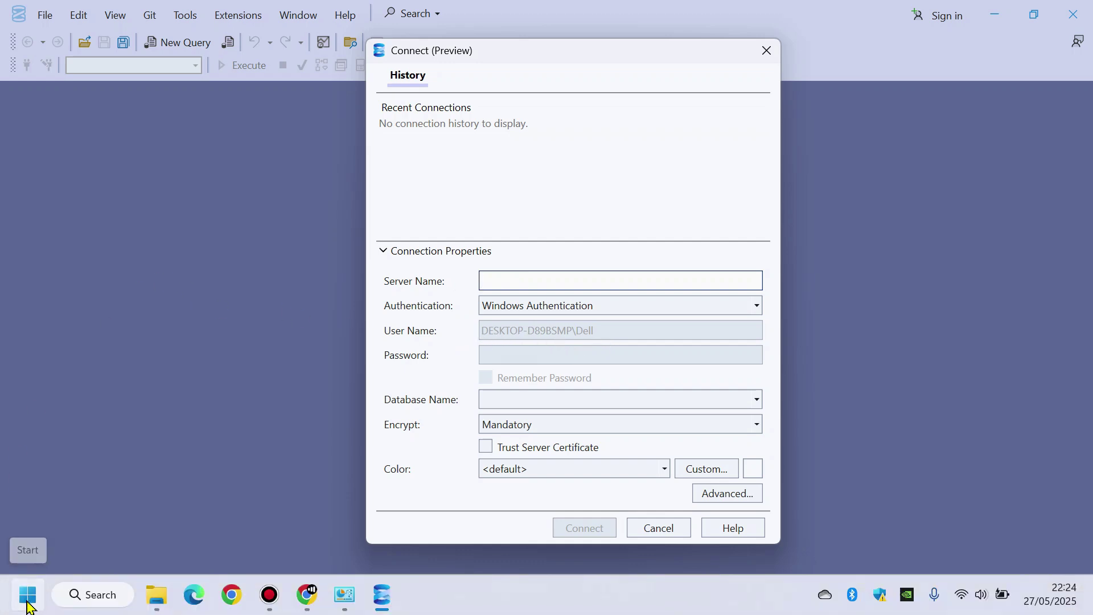
{"action": "left_click", "coordinate": [29, 605]}
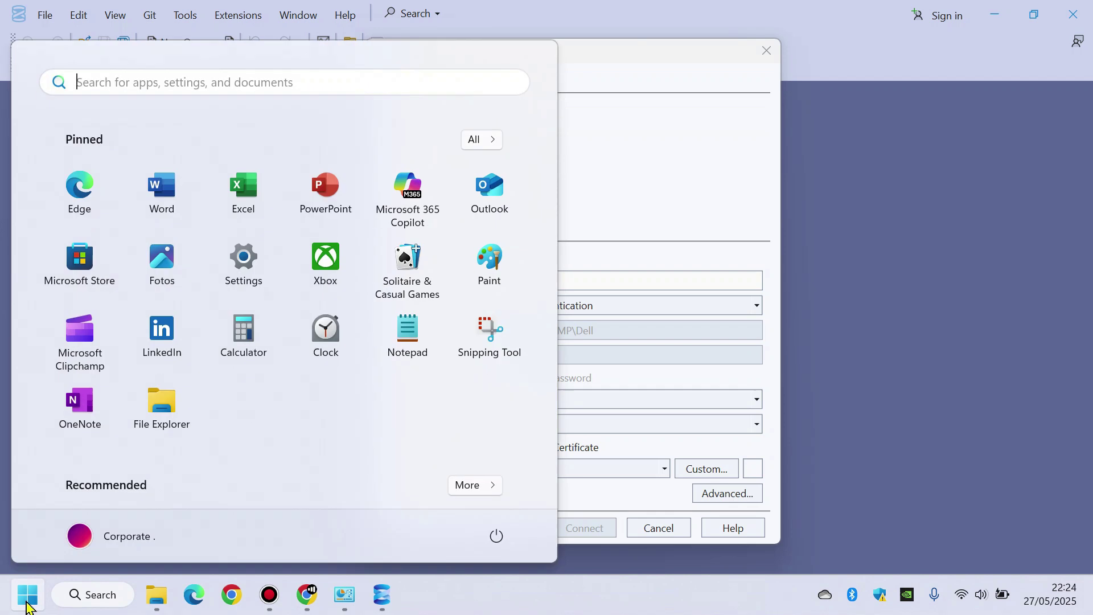
{"action": "type", "text": "name"}
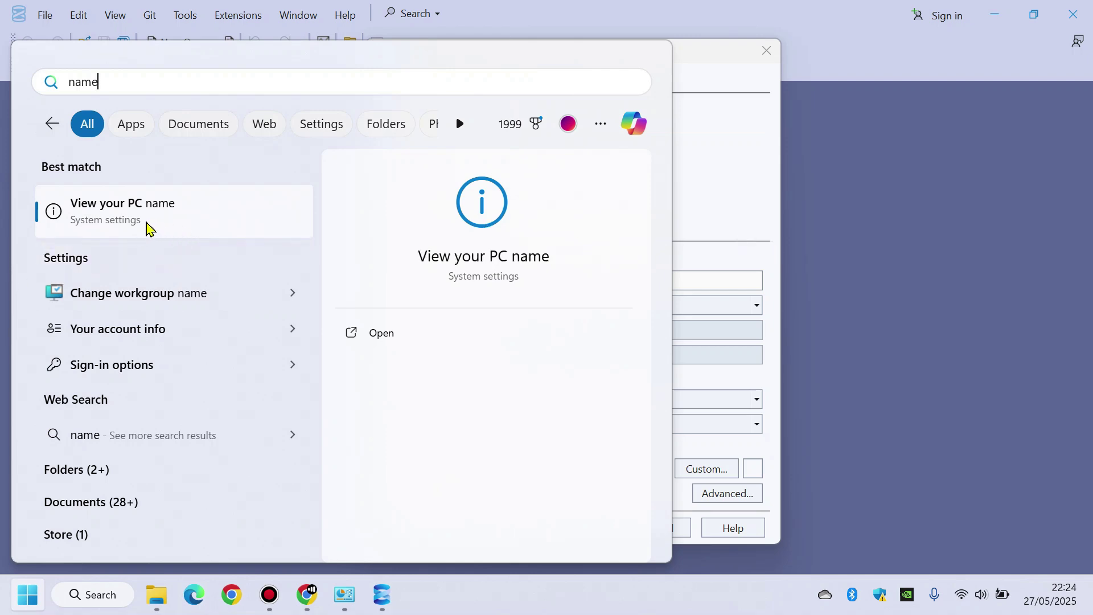
{"action": "left_click", "coordinate": [144, 226]}
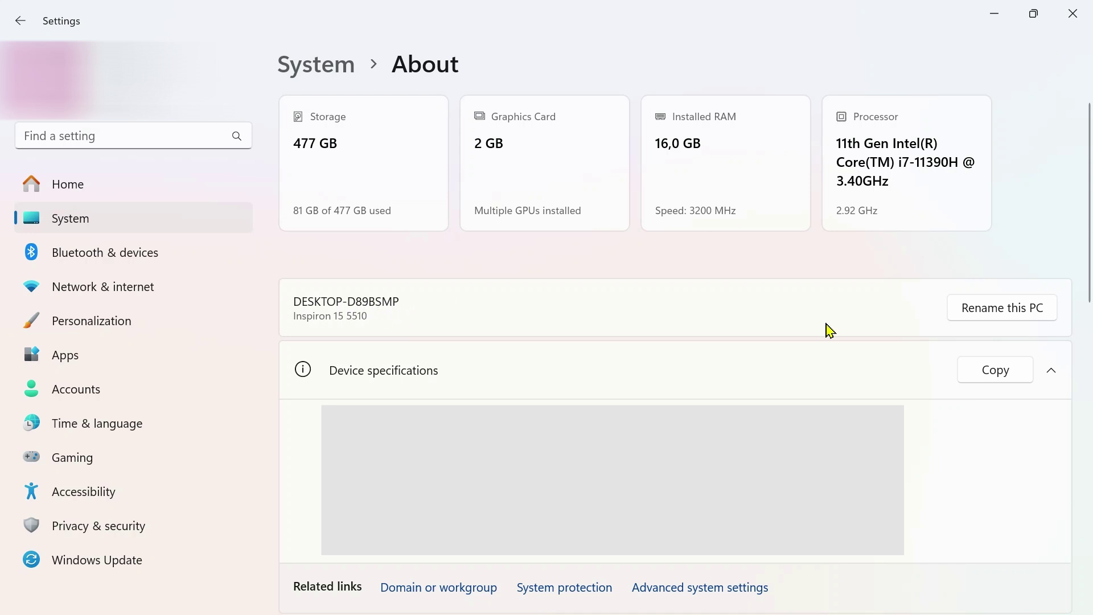
Step: Close the system settings and connect to server DESKTOP-D89BSMP with Windows Authentication, trusting the server certificate
{"action": "left_click", "coordinate": [1065, 14]}
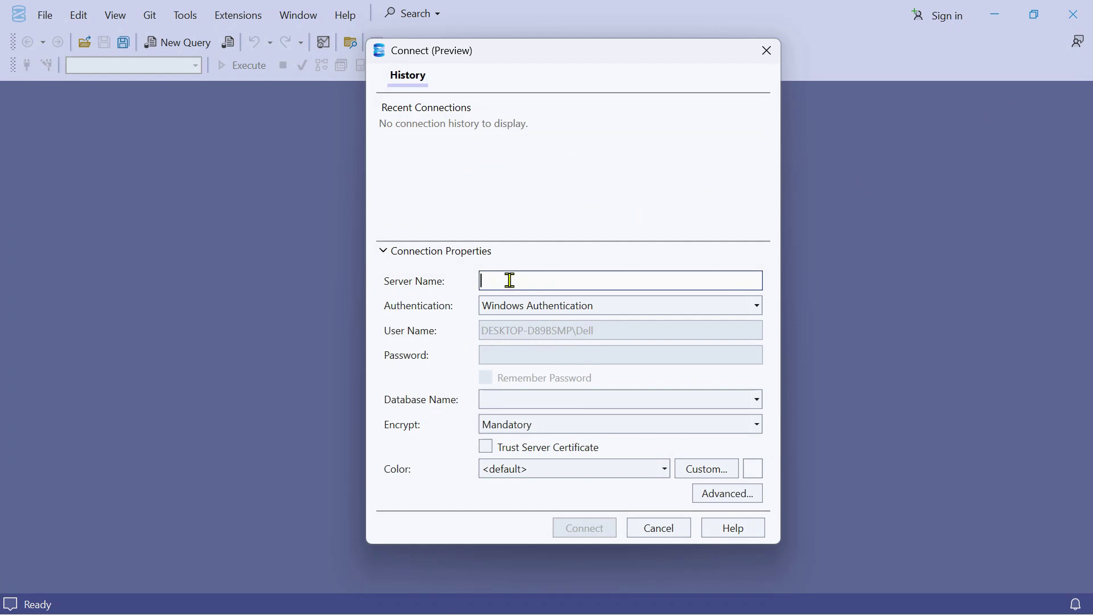
{"action": "type", "text": "DESKTOP-D89BSMP"}
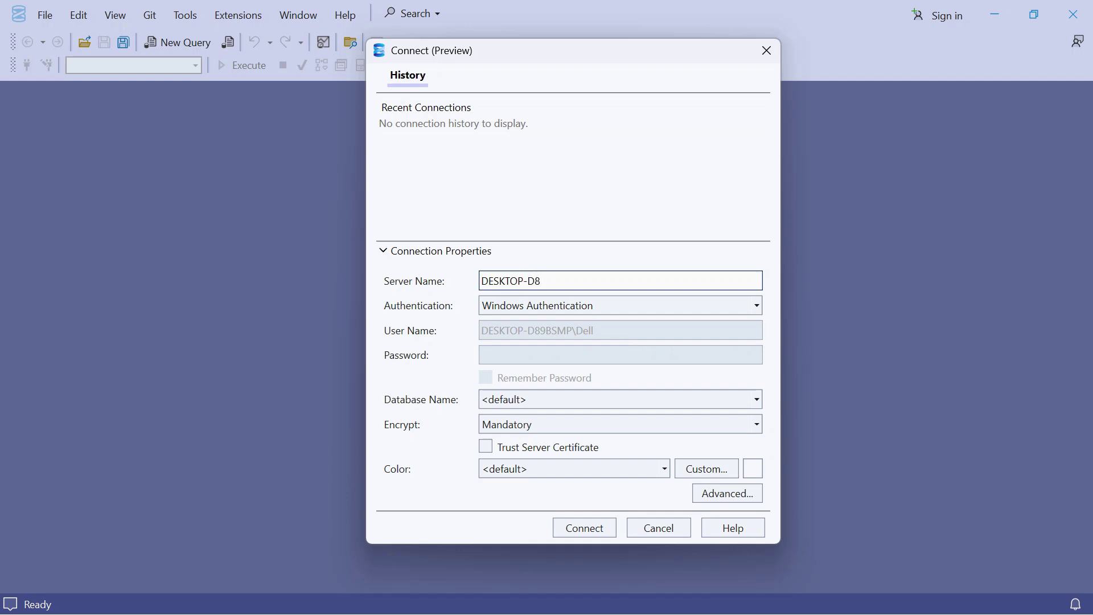
{"action": "left_click", "coordinate": [484, 449]}
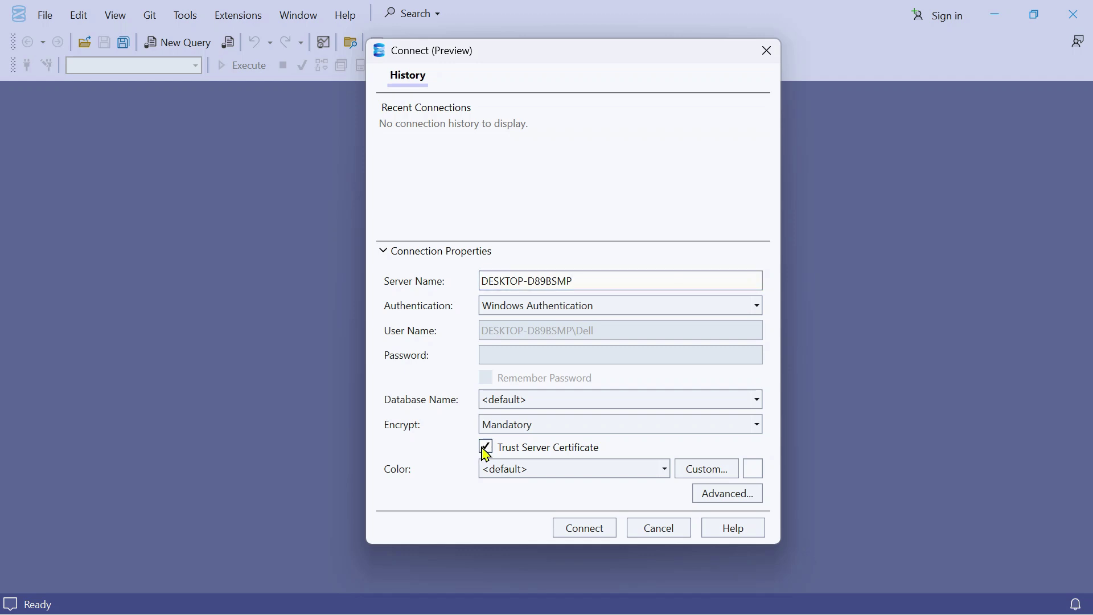
{"action": "left_click", "coordinate": [590, 534]}
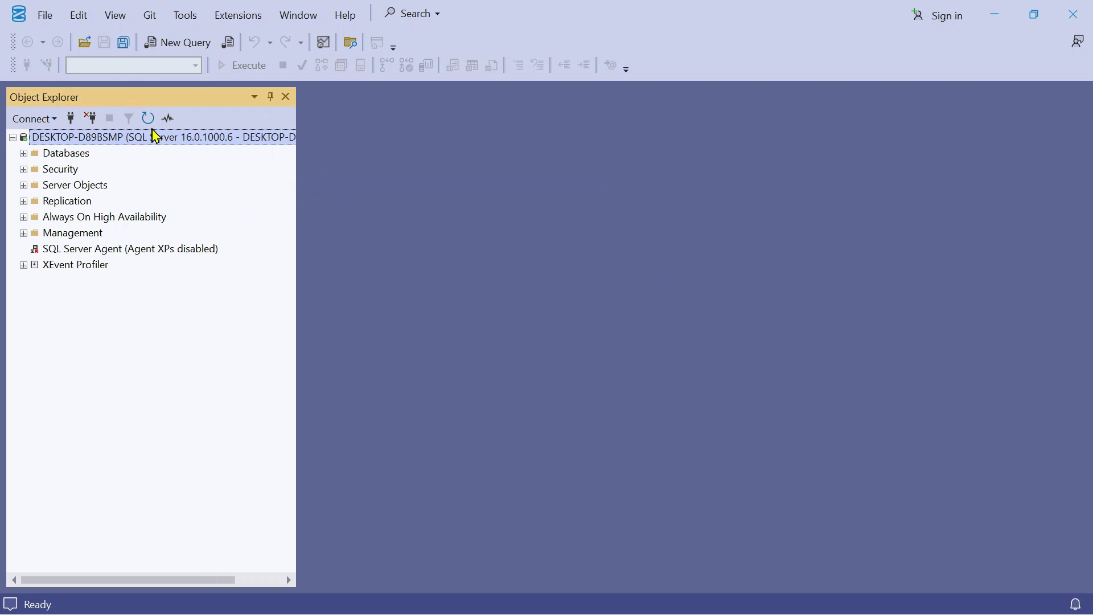
Step: Widen the Object Explorer slightly and expand the server's Databases folder
{"action": "left_click_drag", "start_coordinate": [298, 205], "coordinate": [363, 206]}
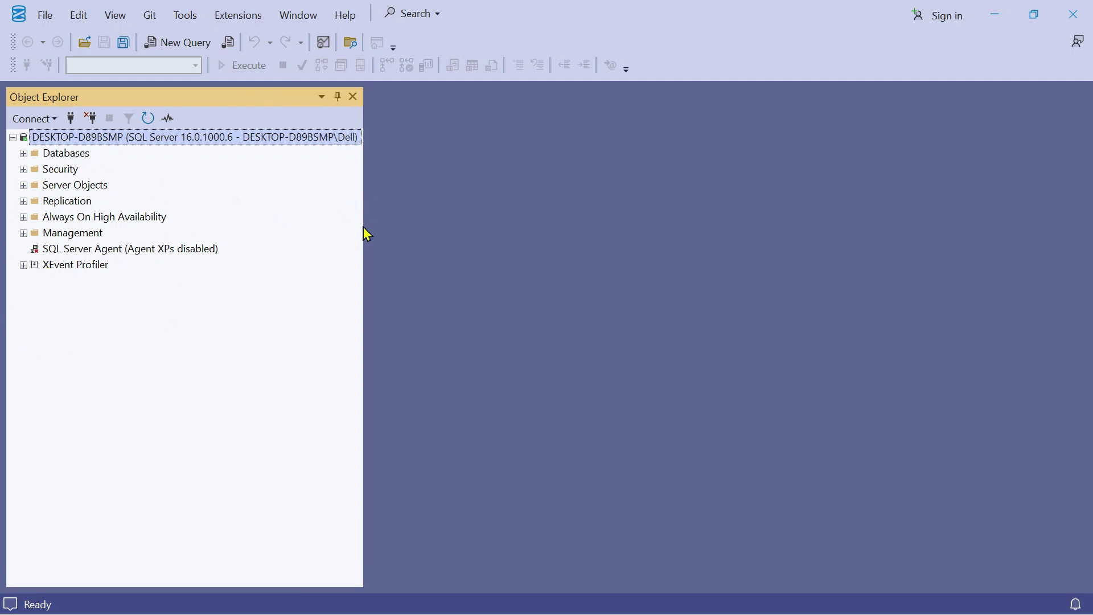
{"action": "left_click_drag", "start_coordinate": [368, 221], "coordinate": [324, 224]}
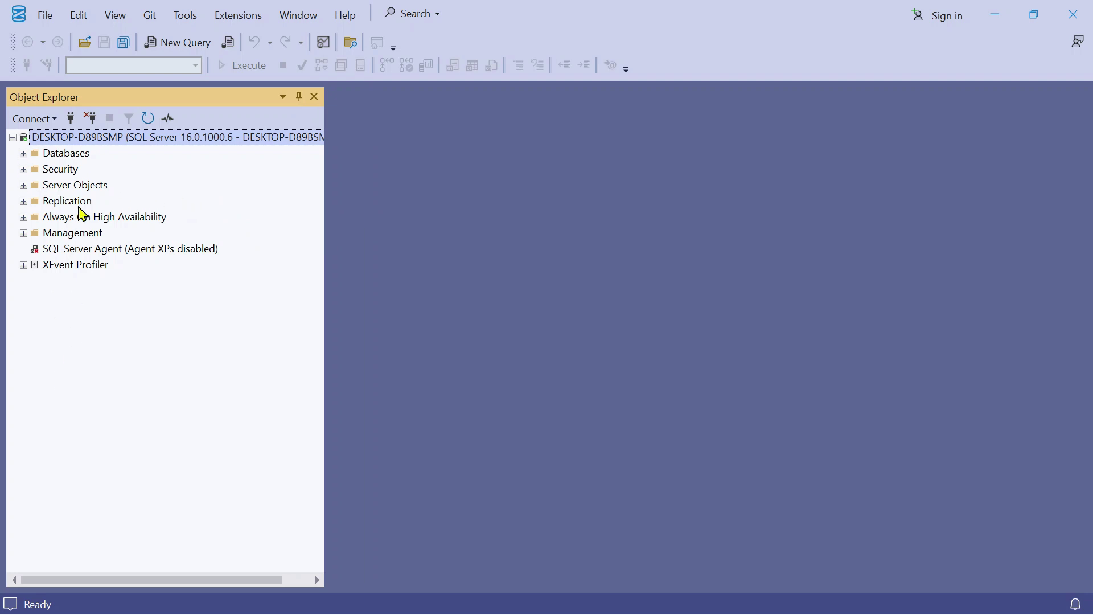
{"action": "left_click", "coordinate": [23, 153]}
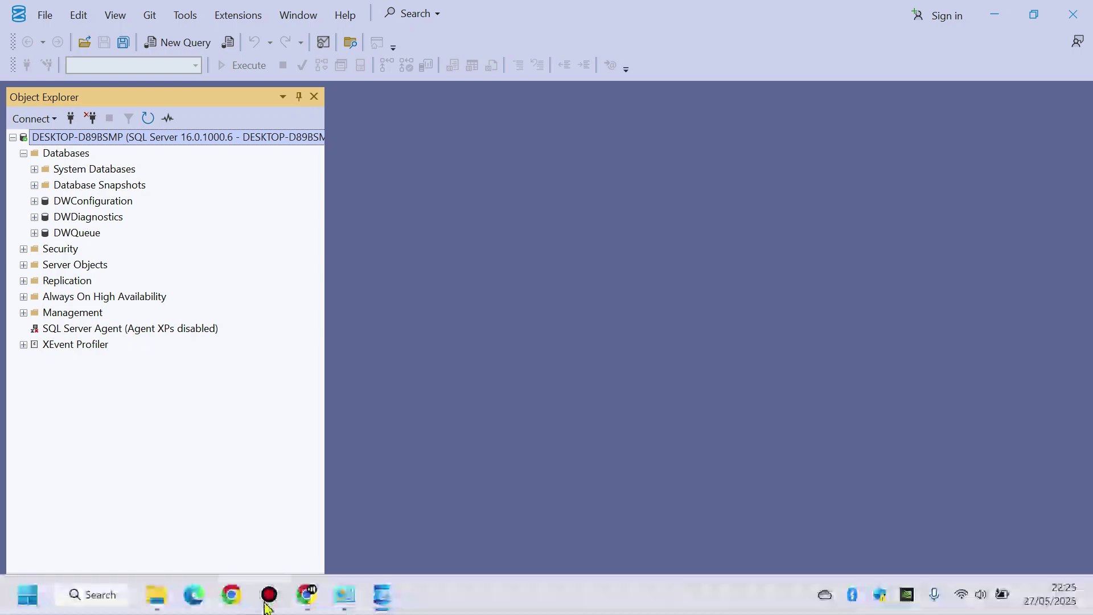
Step: Switch to Chrome, search for "contoso retail dw database" in a new tab and open Microsoft's Contoso BI Demo Dataset download page
{"action": "left_click", "coordinate": [306, 595]}
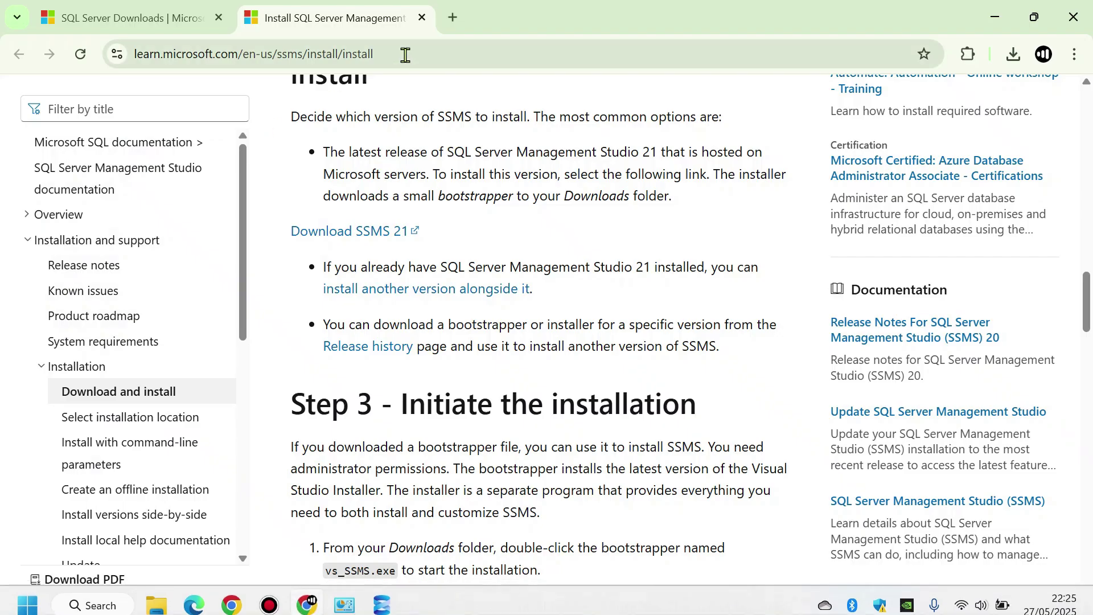
{"action": "left_click", "coordinate": [453, 17]}
{"action": "type", "text": "CON"}
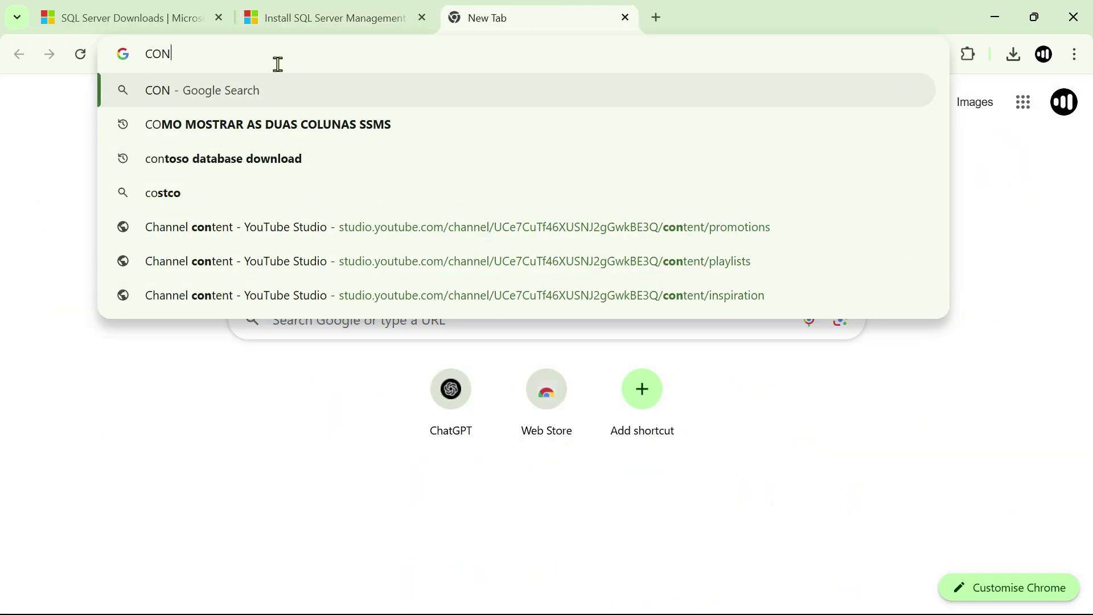
{"action": "type", "text": "TOSO RETAIL"}
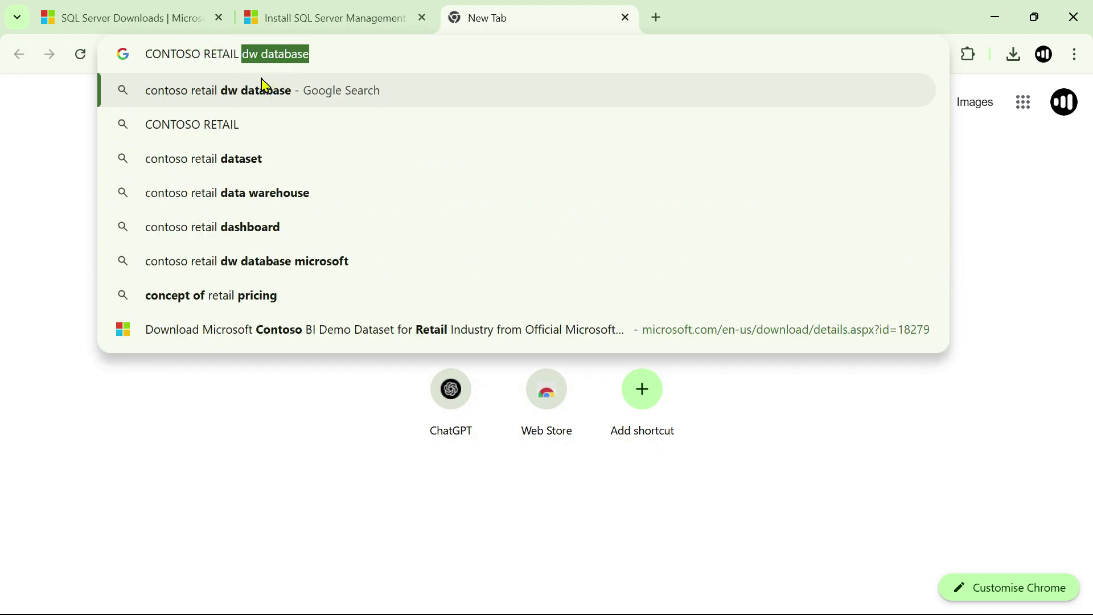
{"action": "left_click", "coordinate": [207, 104]}
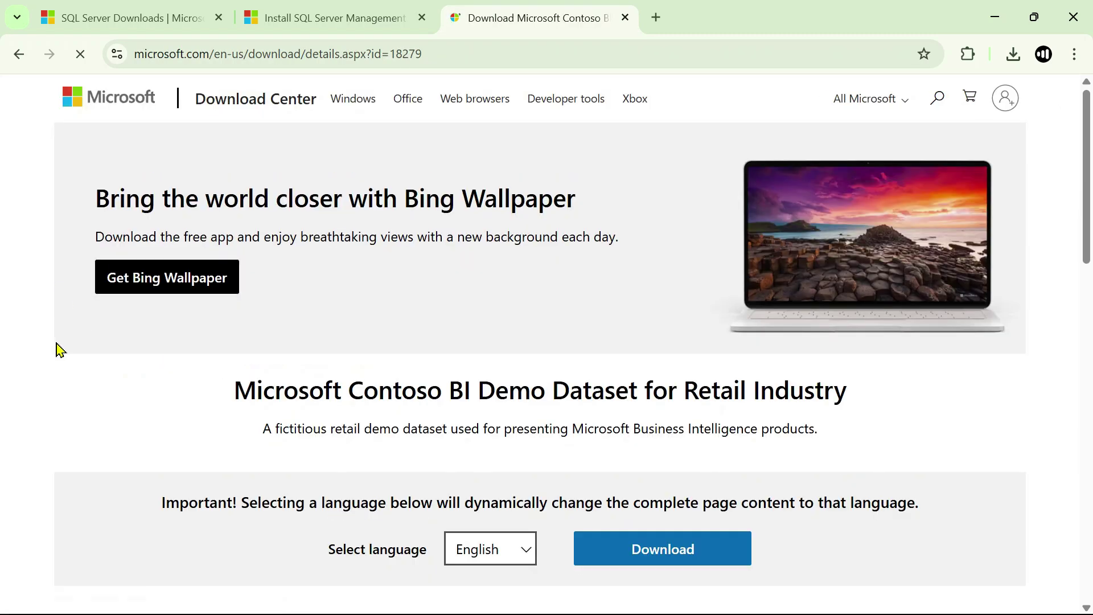
Step: Download ContosoBIdemoBAK.exe from the English Microsoft Contoso BI Demo Dataset page
{"action": "scroll", "coordinate": [641, 422], "scroll_direction": "down", "scroll_amount": 3}
{"action": "left_click", "coordinate": [663, 387]}
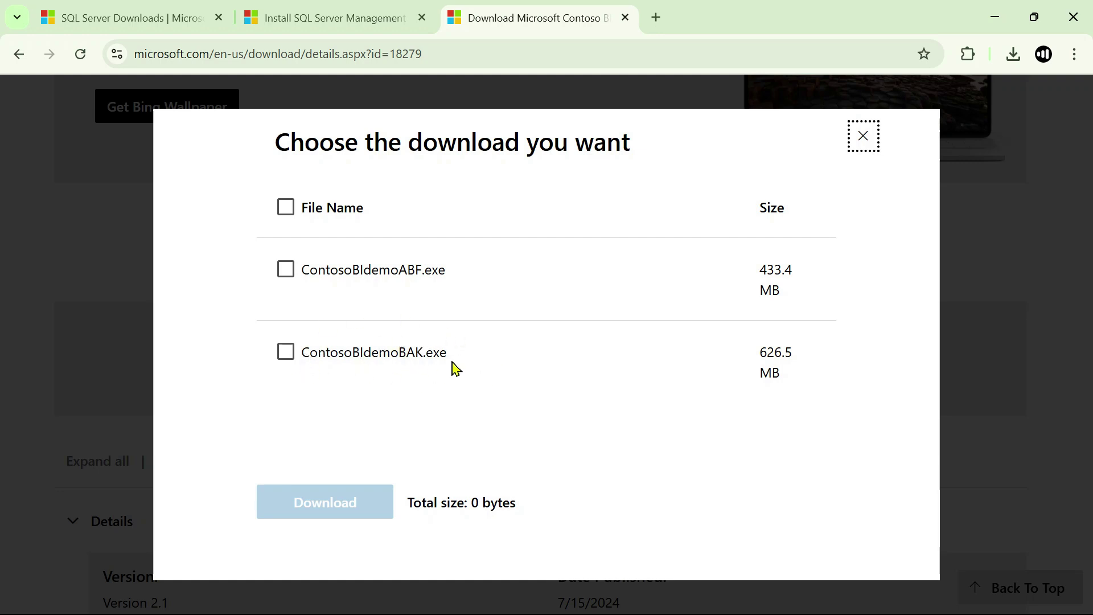
{"action": "left_click", "coordinate": [287, 354]}
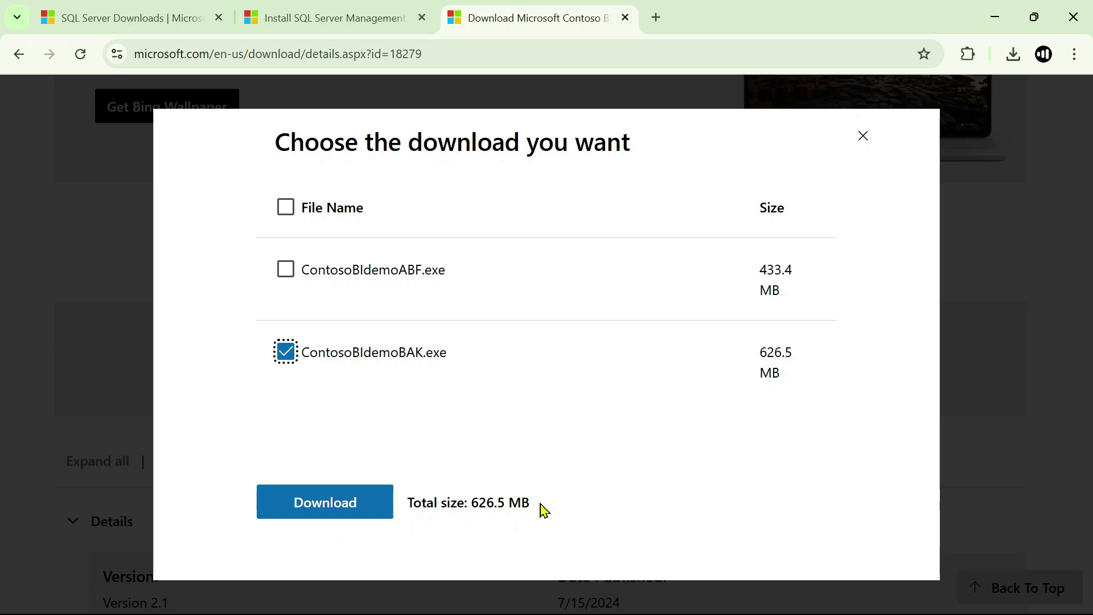
{"action": "left_click", "coordinate": [322, 509]}
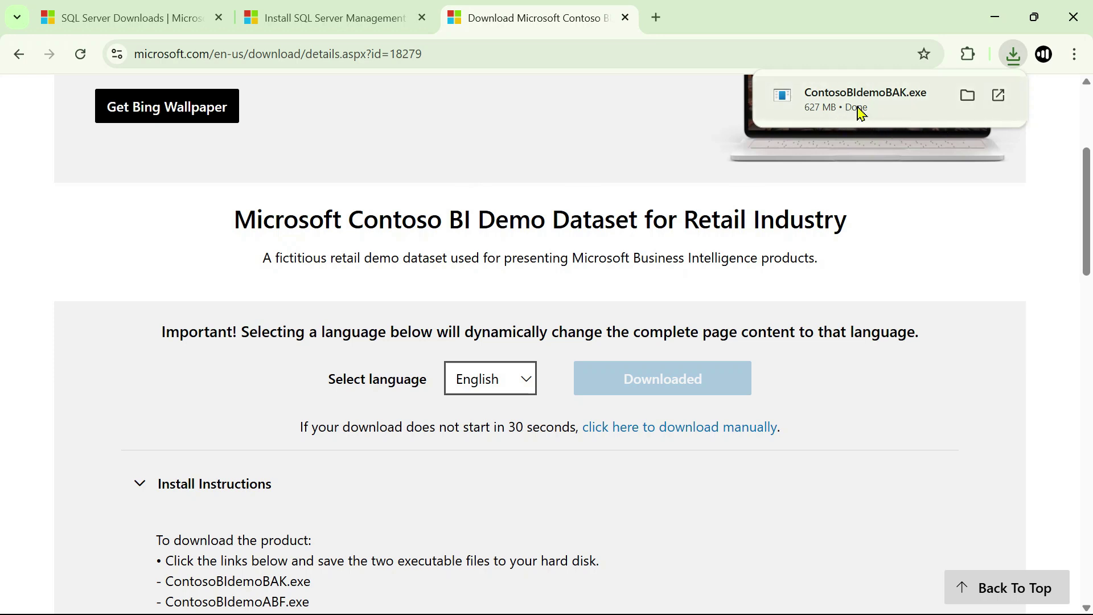
Step: Show the downloaded ContosoBIdemoBAK.exe in its folder and extract its contents there with WinRAR
{"action": "left_click", "coordinate": [1000, 98]}
{"action": "left_click", "coordinate": [1013, 54]}
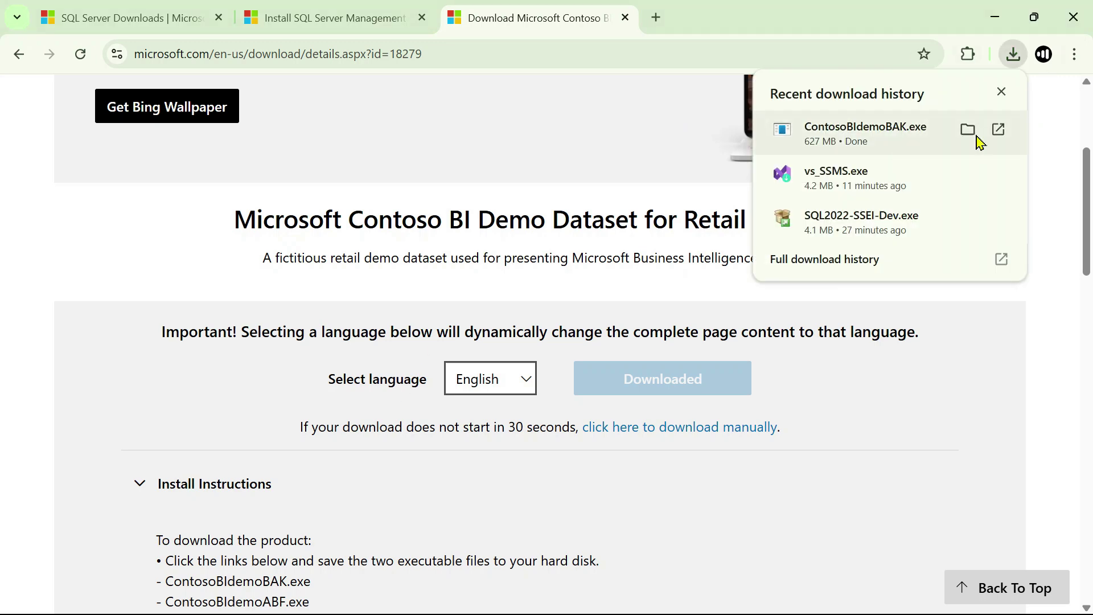
{"action": "left_click", "coordinate": [968, 129]}
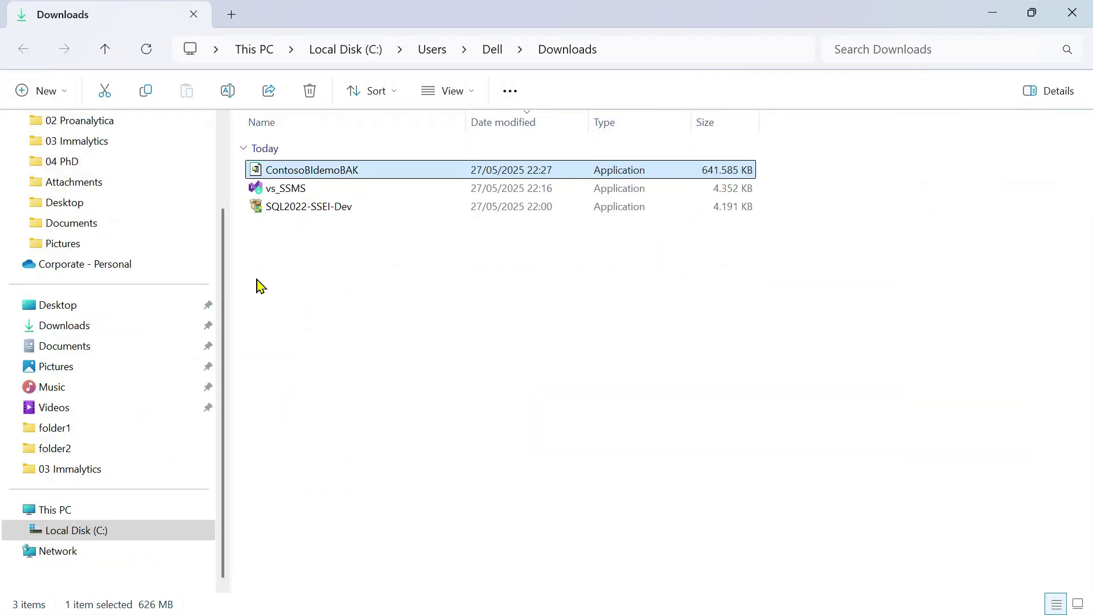
{"action": "right_click", "coordinate": [330, 175]}
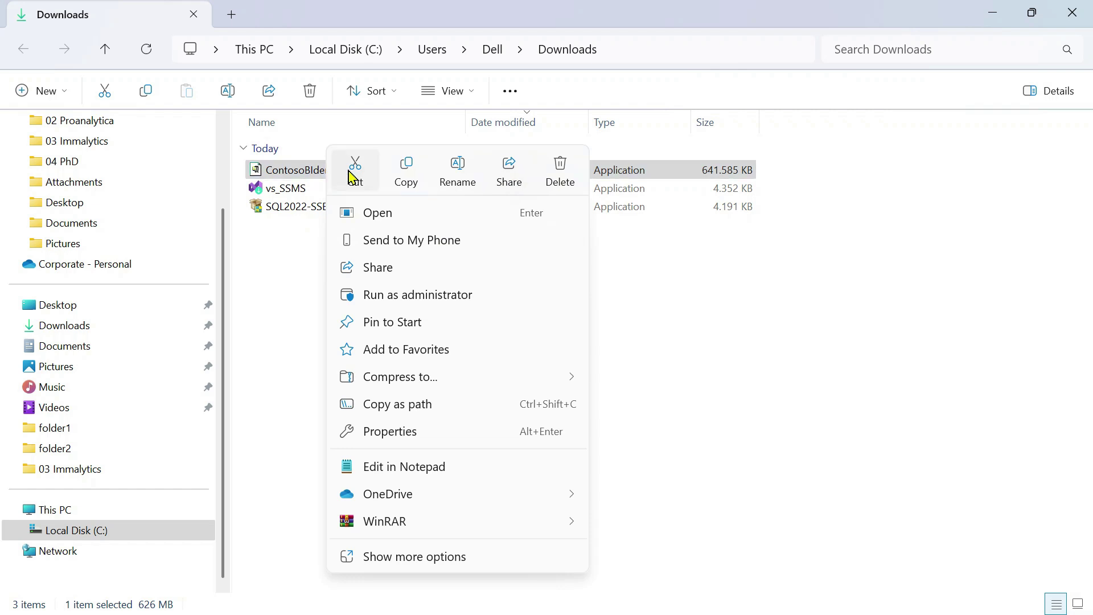
{"action": "mouse_move", "coordinate": [564, 527]}
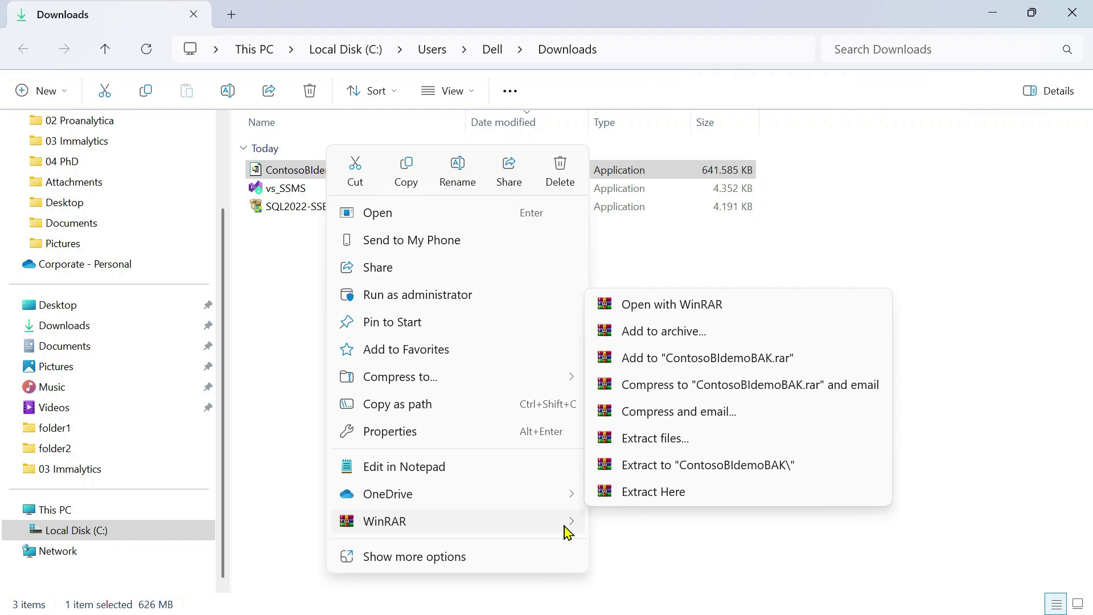
{"action": "left_click", "coordinate": [650, 493]}
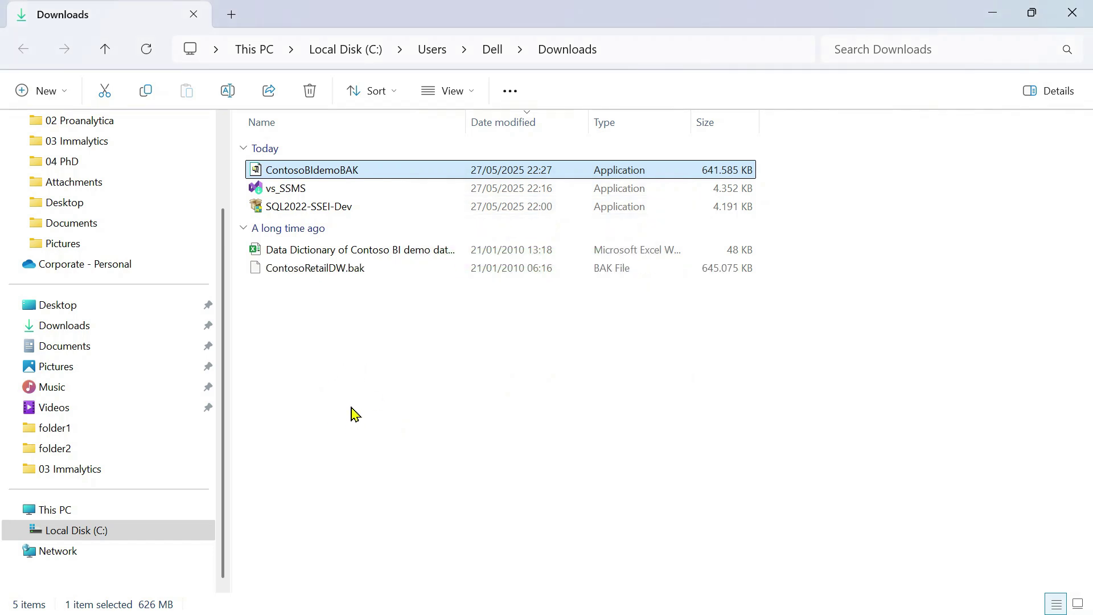
Step: Widen the Name column in the Downloads folder and put ContosoRetailDW.bak on the clipboard
{"action": "left_click_drag", "start_coordinate": [466, 121], "coordinate": [602, 124]}
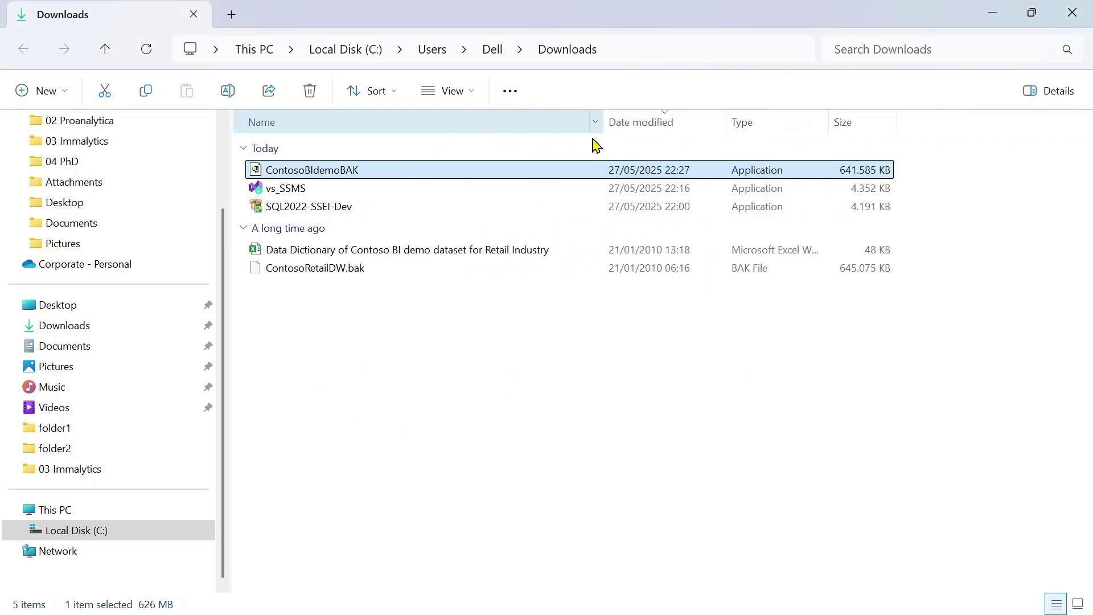
{"action": "left_click", "coordinate": [280, 255]}
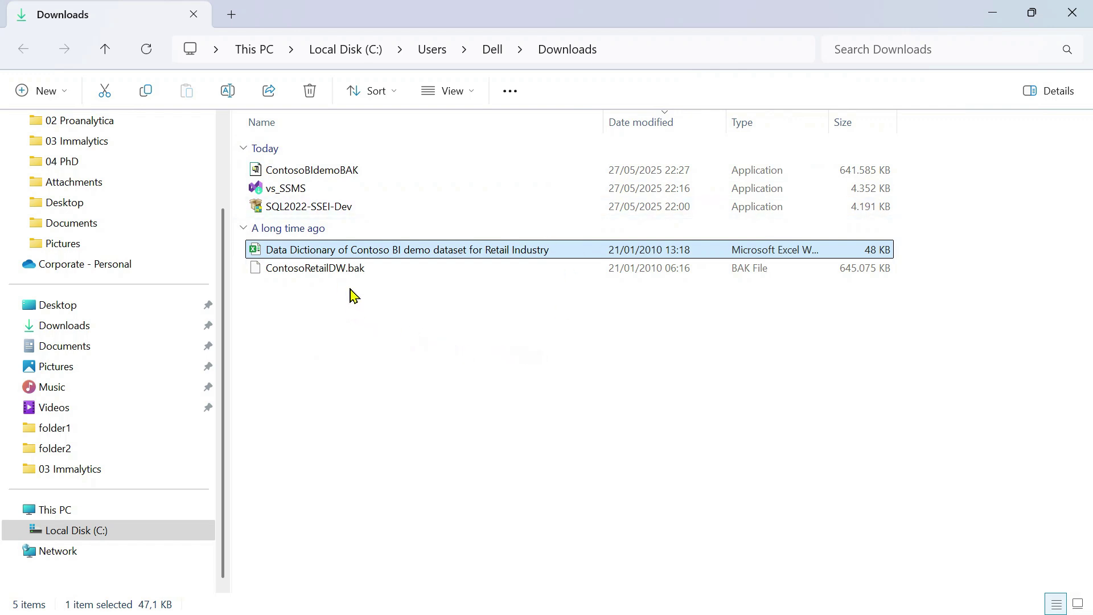
{"action": "left_click", "coordinate": [311, 272]}
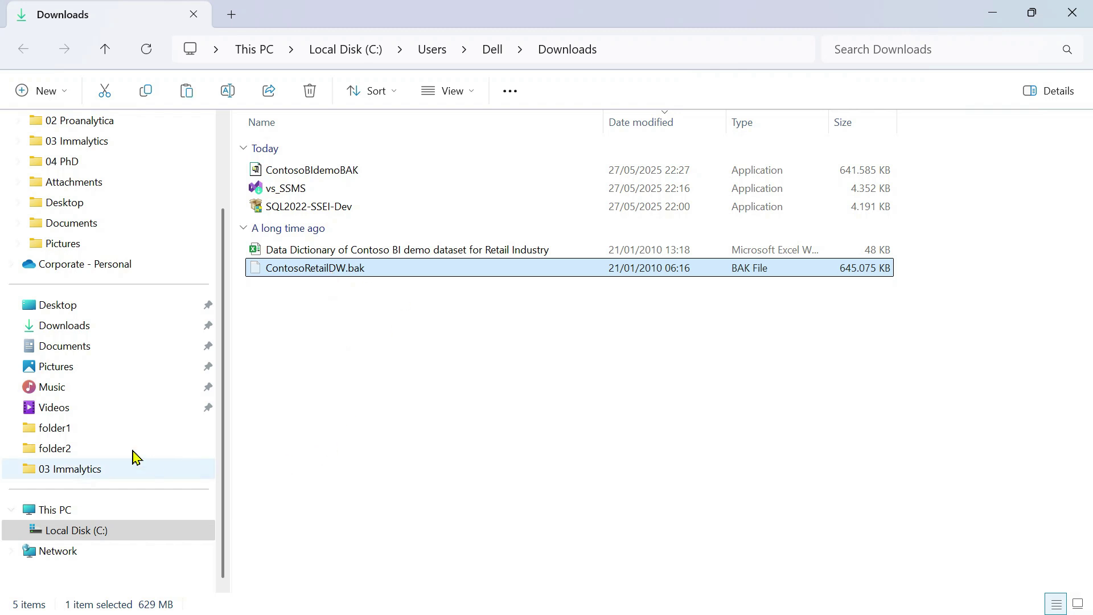
Step: Delete the existing Practice DataBase folder from Local Disk (C:)
{"action": "left_click", "coordinate": [75, 531]}
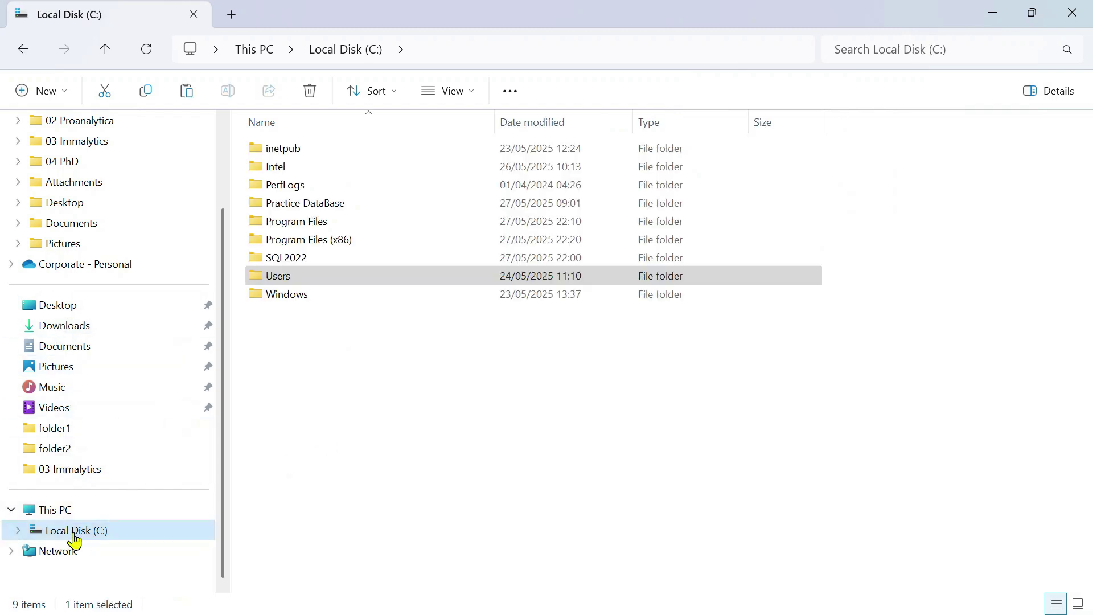
{"action": "left_click", "coordinate": [429, 277]}
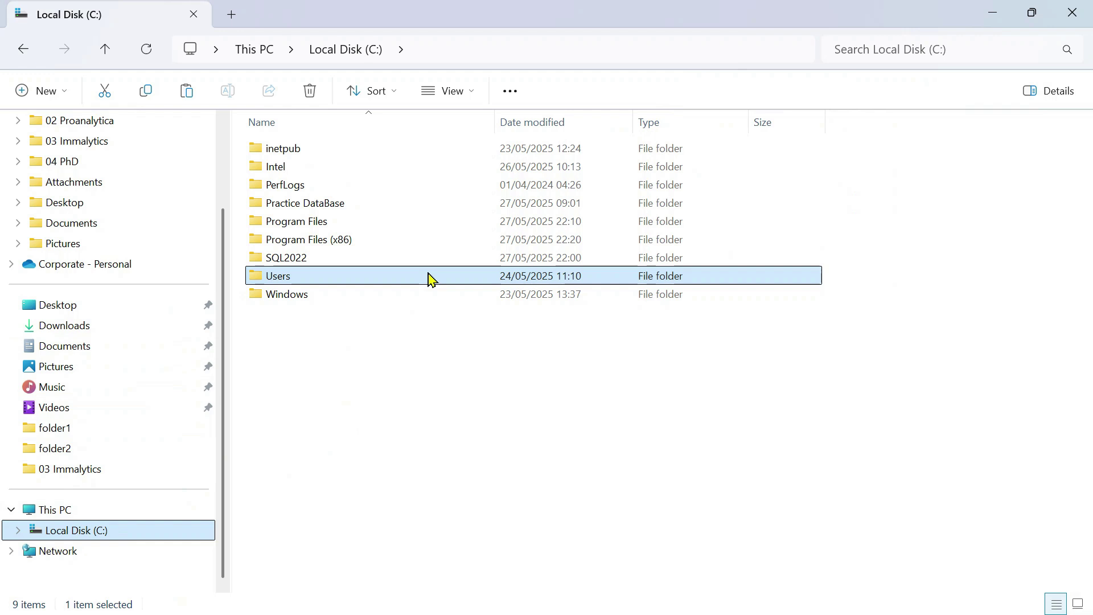
{"action": "left_click", "coordinate": [271, 211]}
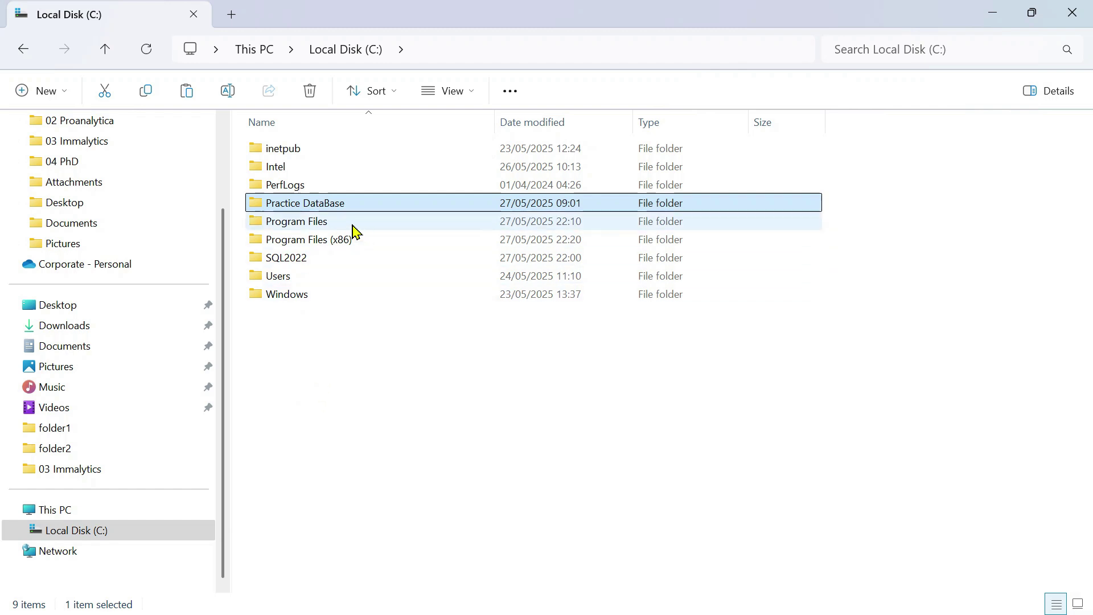
{"action": "key", "text": "Delete"}
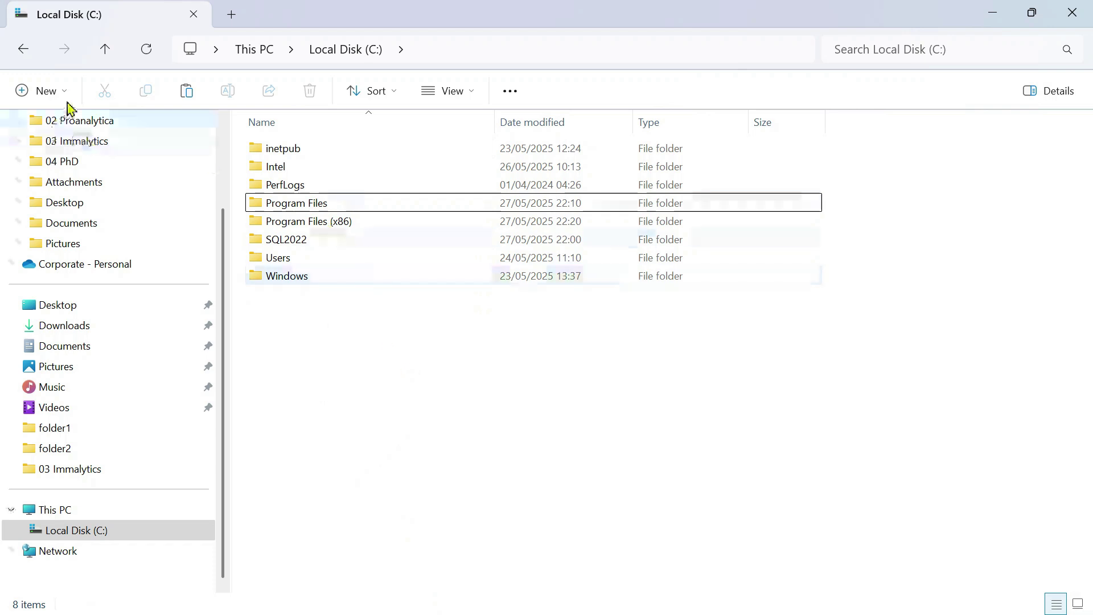
Step: Create a folder named "Practice Databases" on Local Disk (C:) and paste ContosoRetailDW.bak into it
{"action": "left_click", "coordinate": [24, 94]}
{"action": "left_click", "coordinate": [51, 134]}
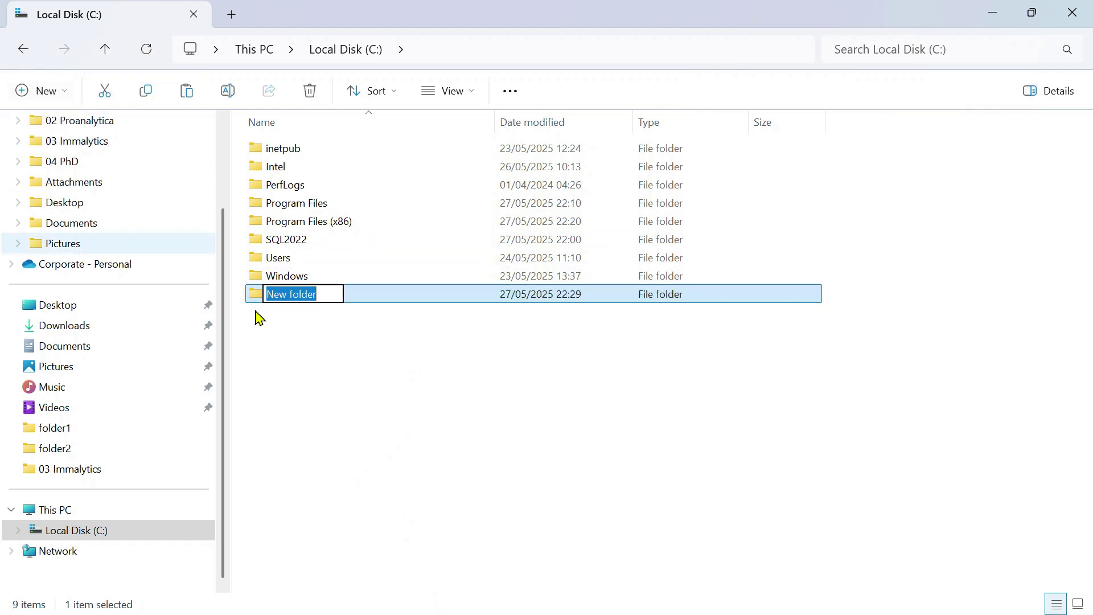
{"action": "type", "text": "p"}
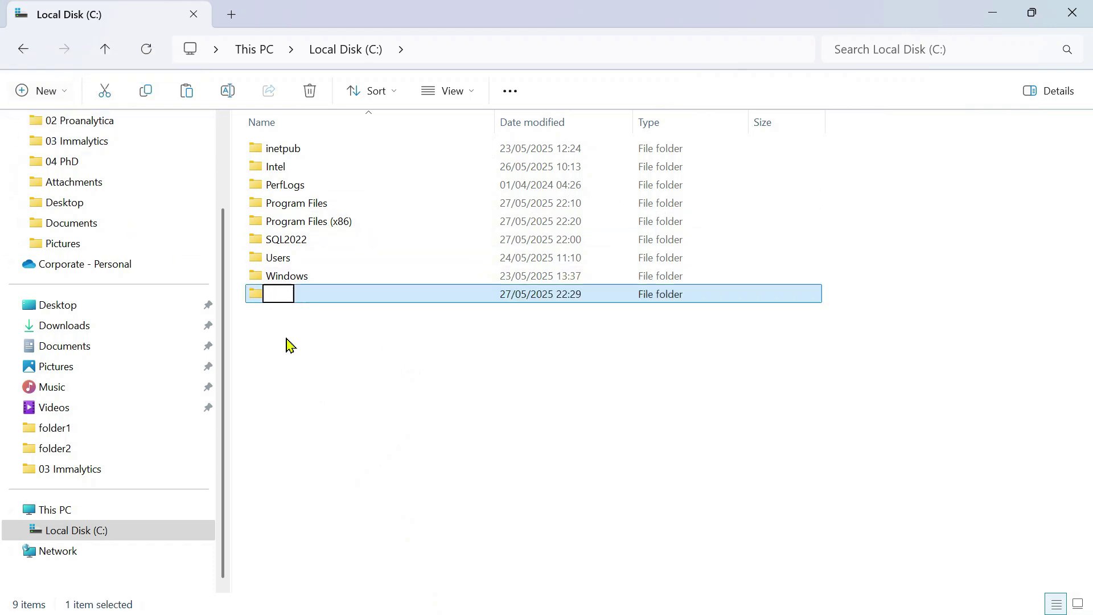
{"action": "type", "text": "Practice D"}
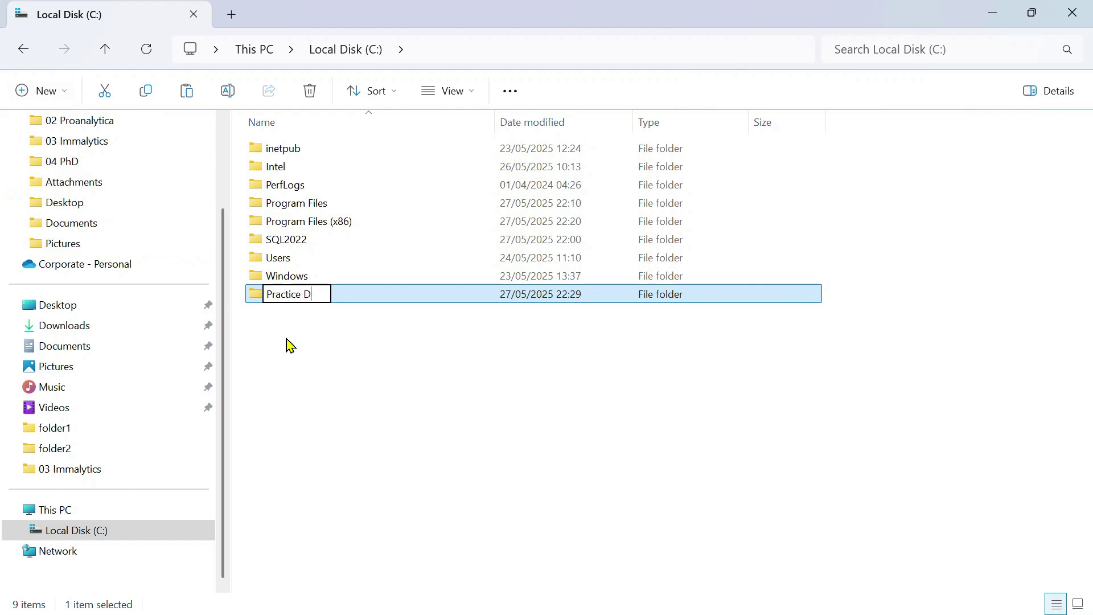
{"action": "type", "text": "atabases"}
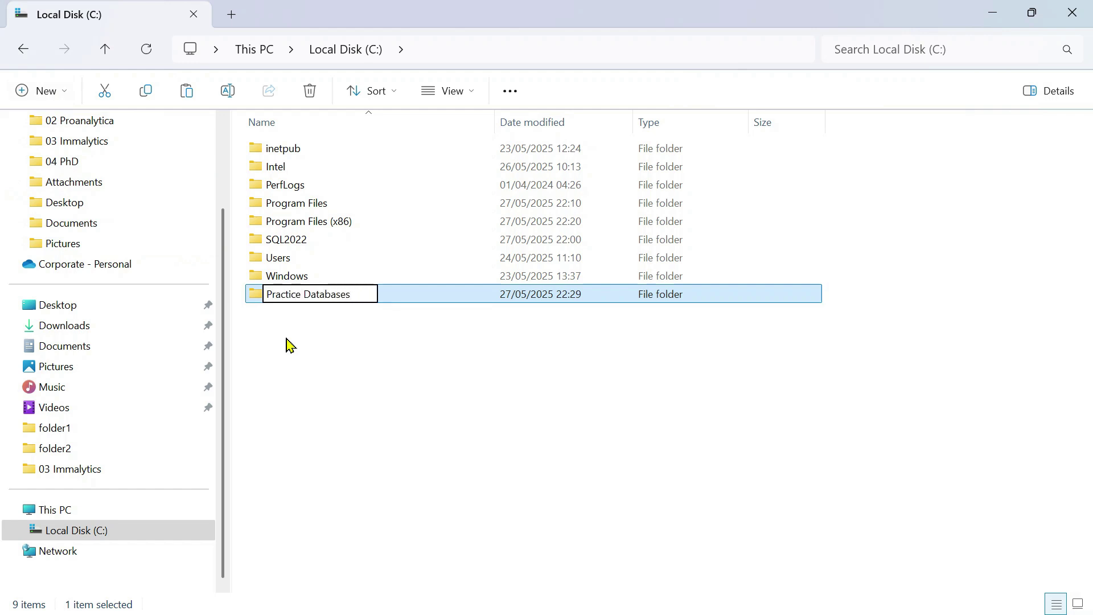
{"action": "key", "text": "Return"}
{"action": "double_click", "coordinate": [310, 296]}
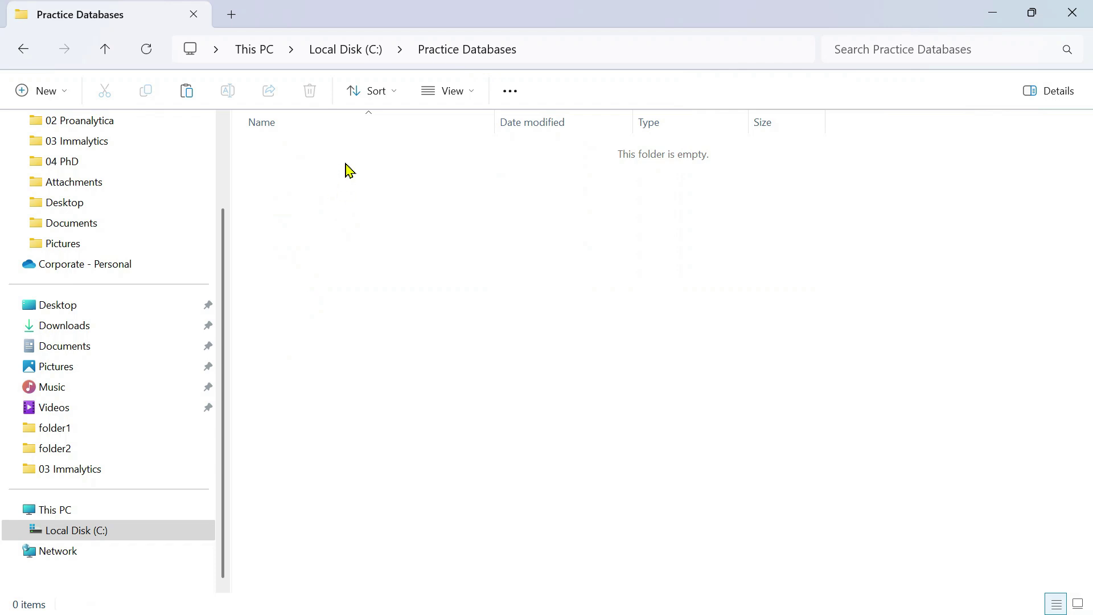
{"action": "key", "text": "ctrl+v"}
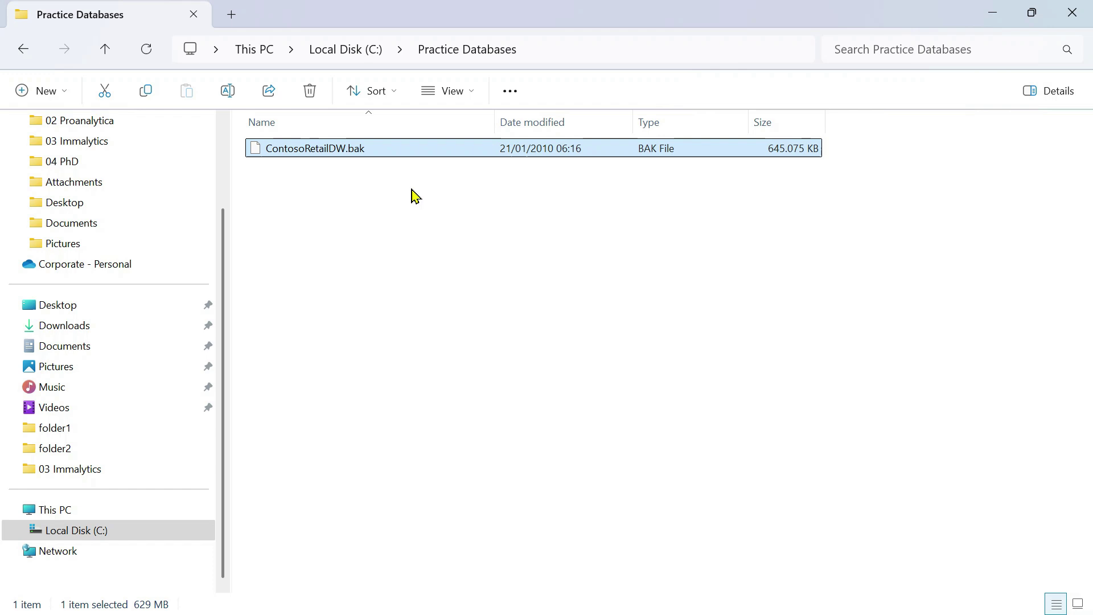
Step: Minimize File Explorer, close the WinZip Self-Extractor dialog and Chrome, and return to SQL Server Management Studio
{"action": "left_click", "coordinate": [1000, 21]}
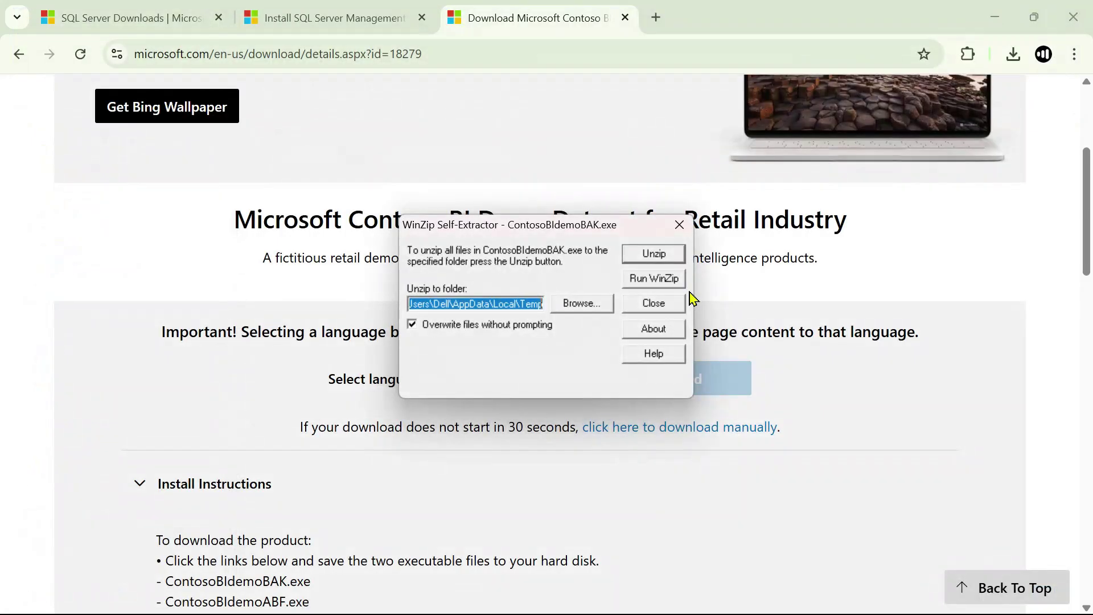
{"action": "left_click", "coordinate": [690, 226]}
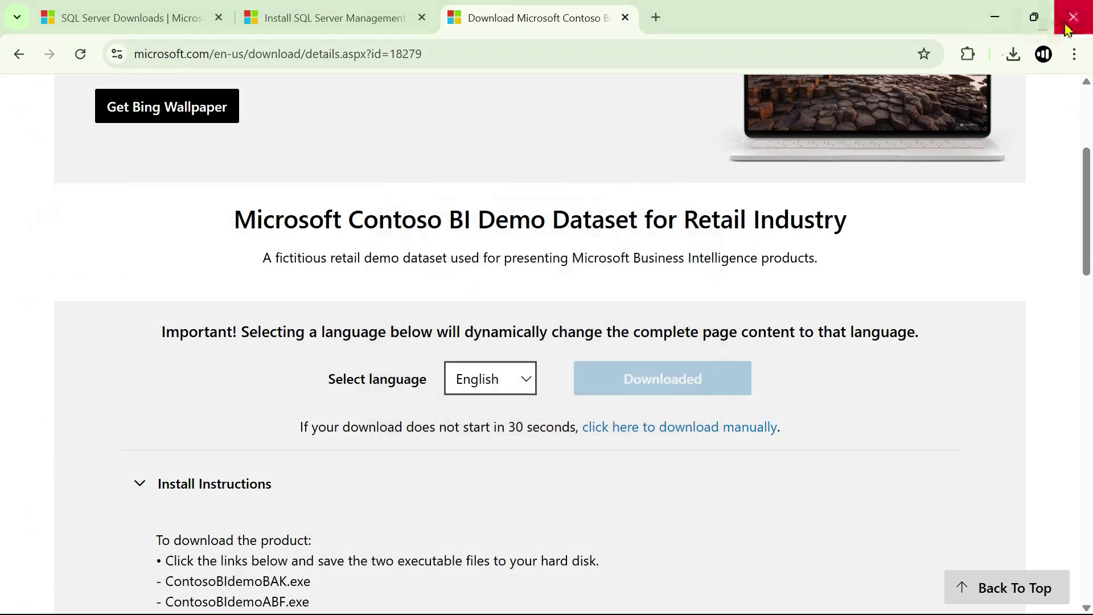
{"action": "left_click", "coordinate": [1075, 21]}
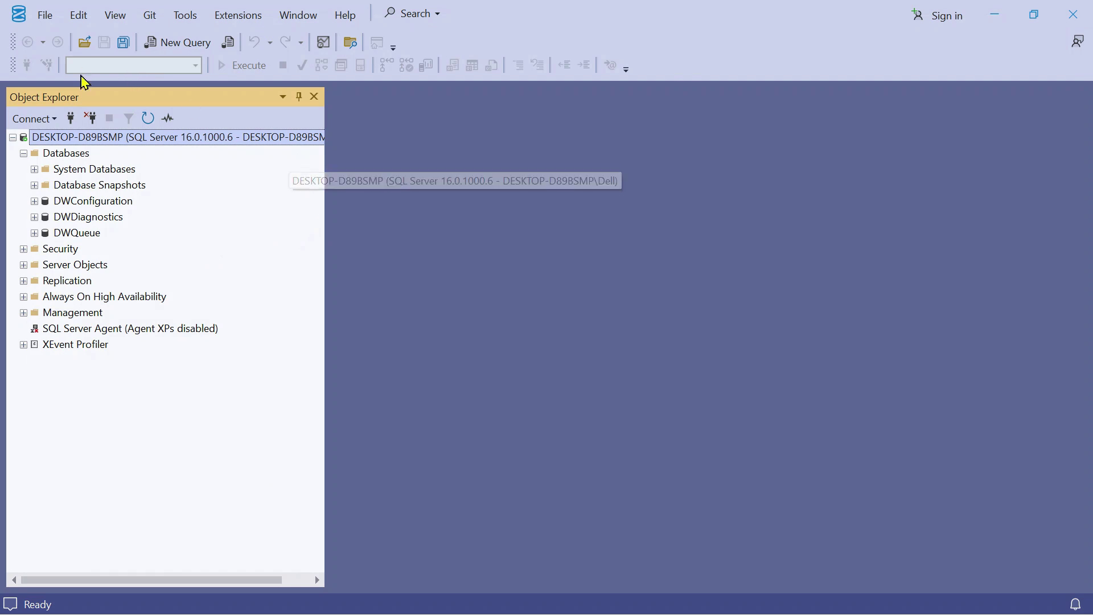
Step: Start a database restore on the server's Databases node with Device as the source, and open the backup device selection
{"action": "left_click", "coordinate": [59, 157]}
{"action": "right_click", "coordinate": [77, 161]}
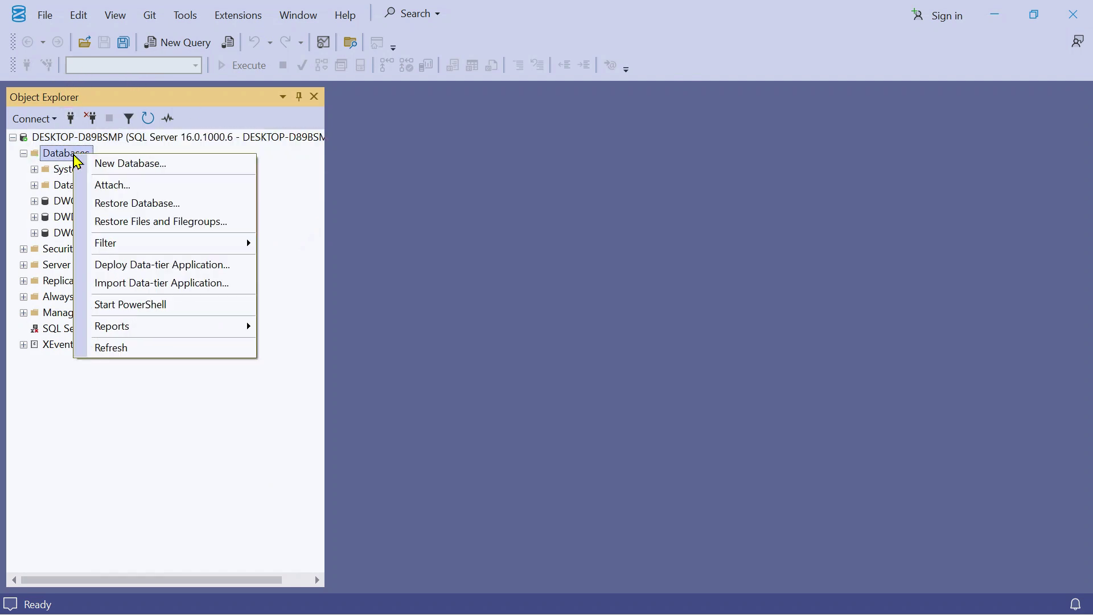
{"action": "left_click", "coordinate": [153, 205]}
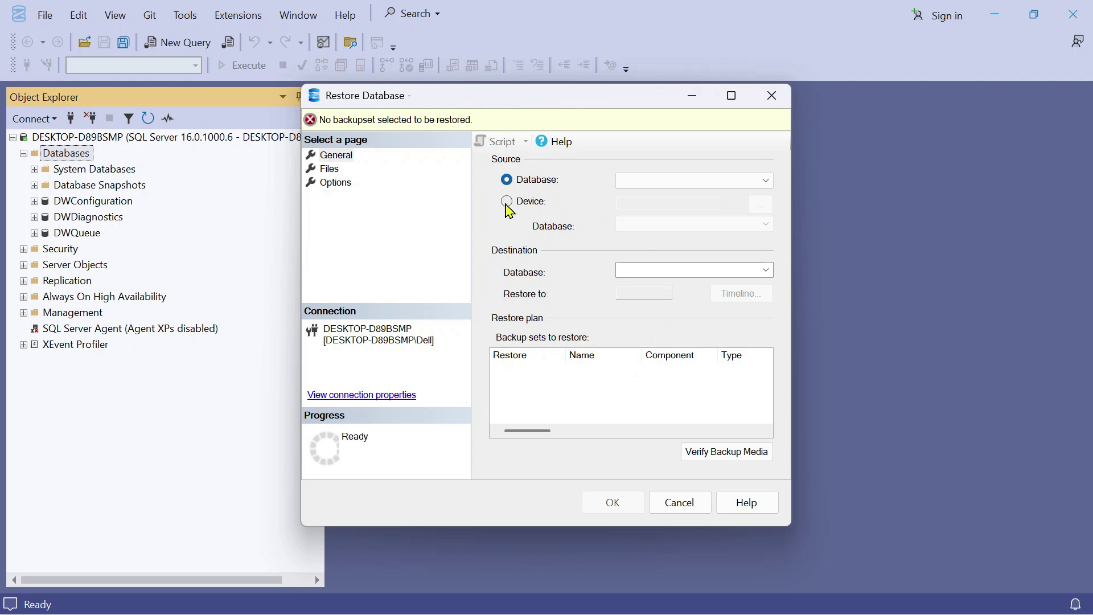
{"action": "left_click", "coordinate": [507, 202]}
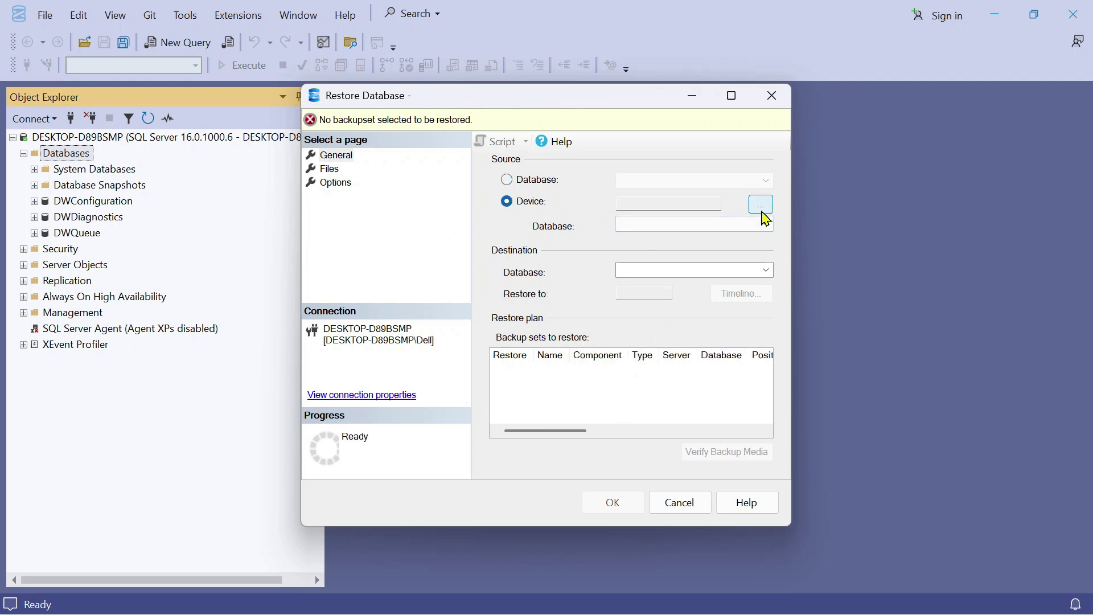
{"action": "left_click", "coordinate": [767, 217]}
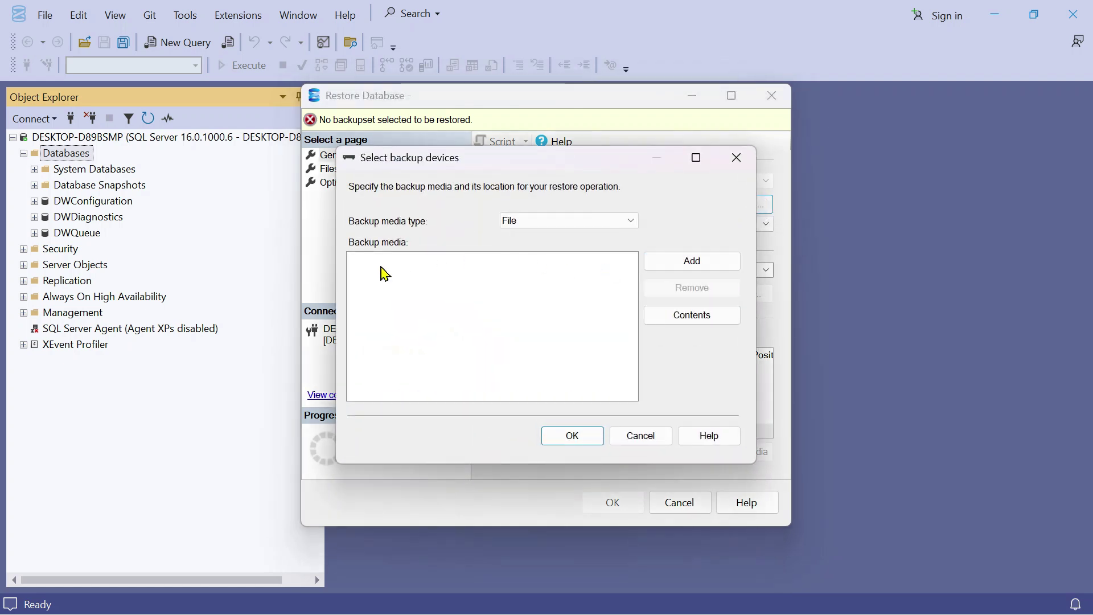
Step: Add ContosoRetailDW.bak from C:\Practice Databases as the backup media file
{"action": "left_click", "coordinate": [688, 272]}
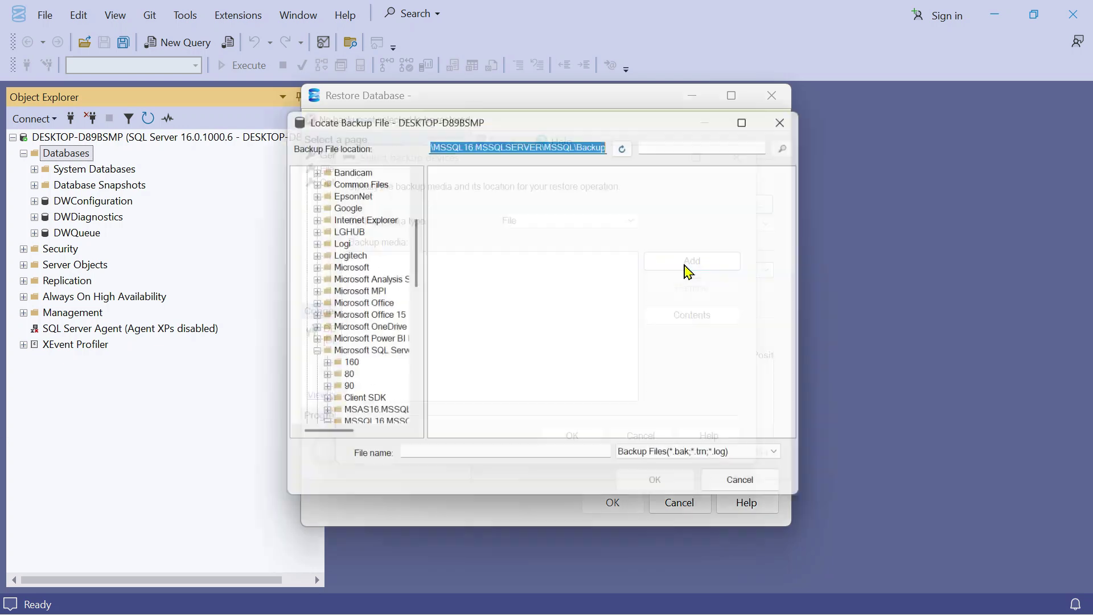
{"action": "scroll", "coordinate": [312, 366], "scroll_direction": "up", "scroll_amount": 4}
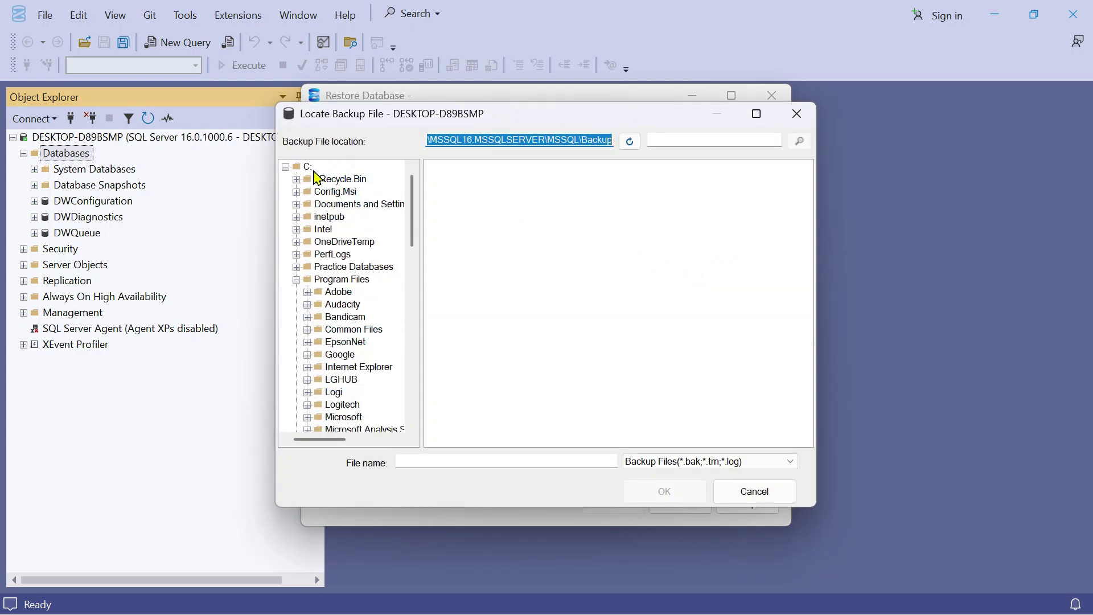
{"action": "left_click", "coordinate": [296, 280]}
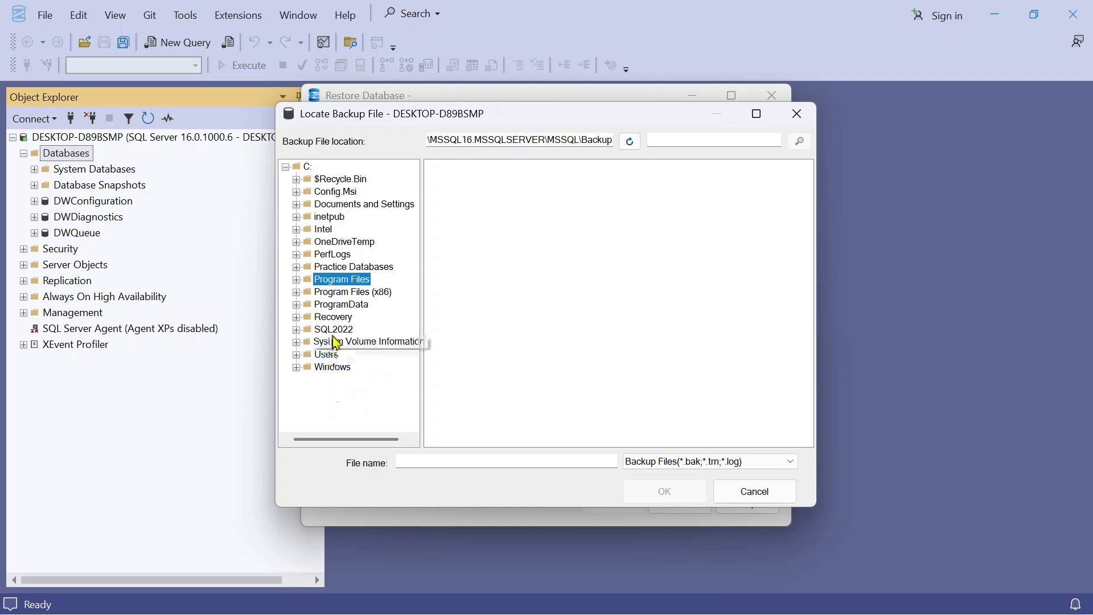
{"action": "left_click", "coordinate": [337, 269]}
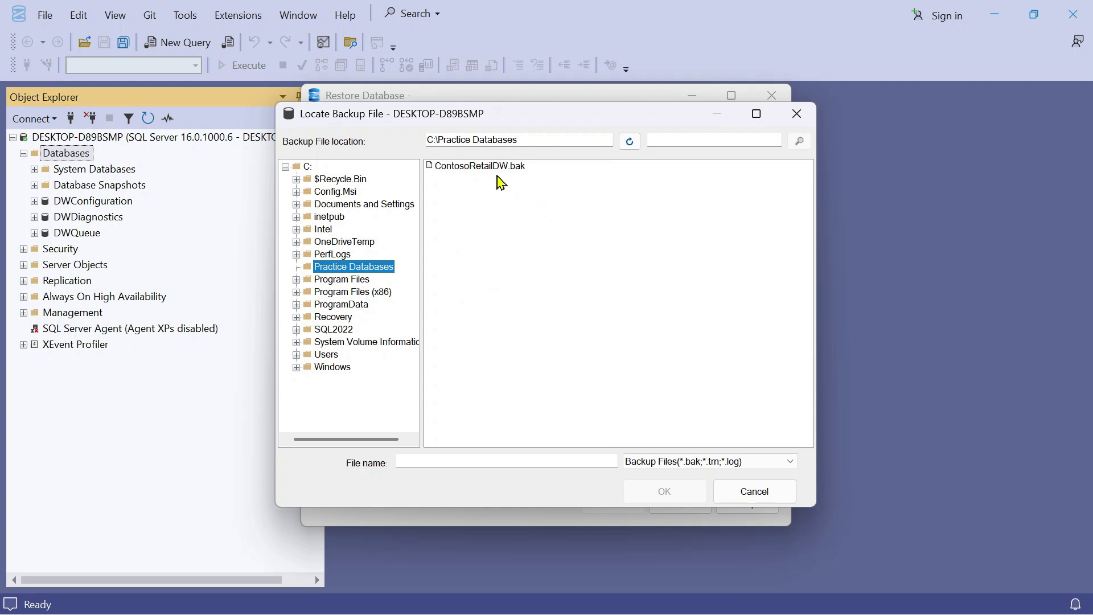
{"action": "left_click", "coordinate": [466, 169]}
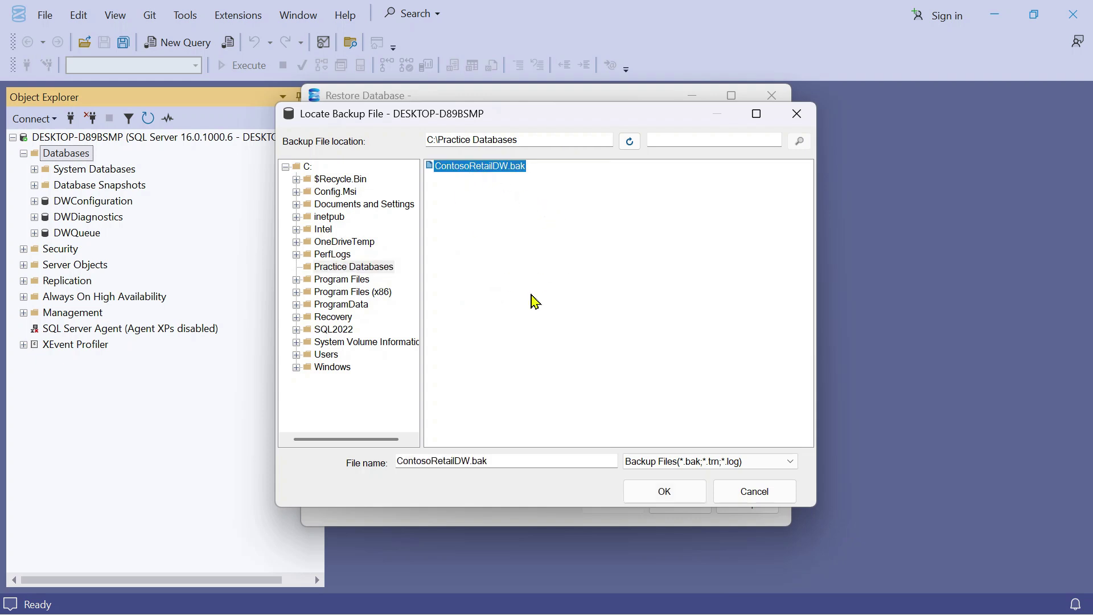
{"action": "left_click", "coordinate": [660, 495]}
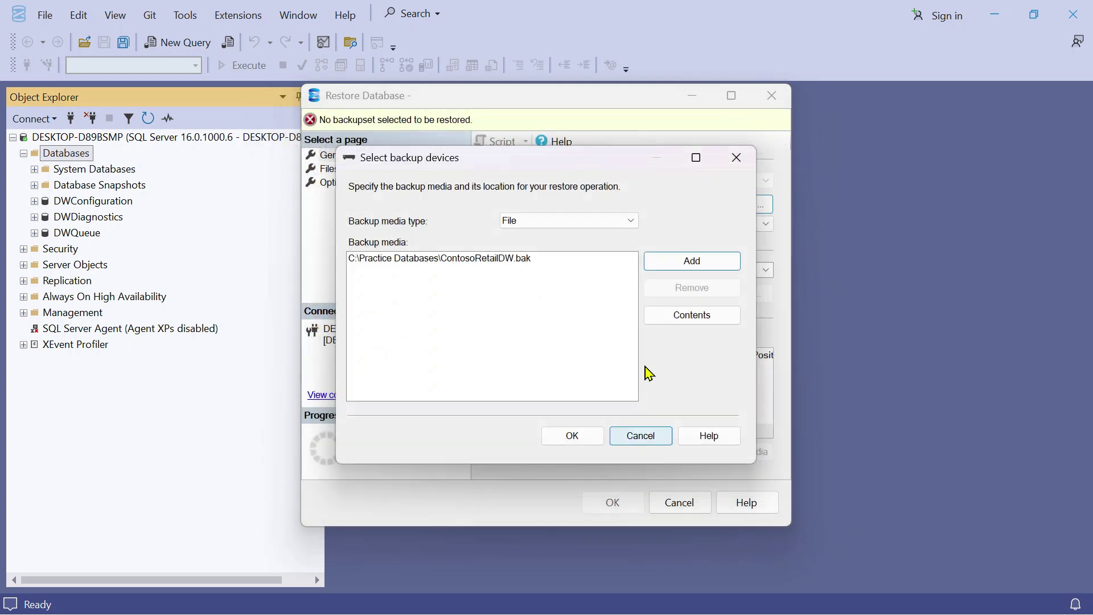
Step: Accept the backup device and restore the ContosoRetailDW database from its full backup
{"action": "left_click", "coordinate": [573, 436]}
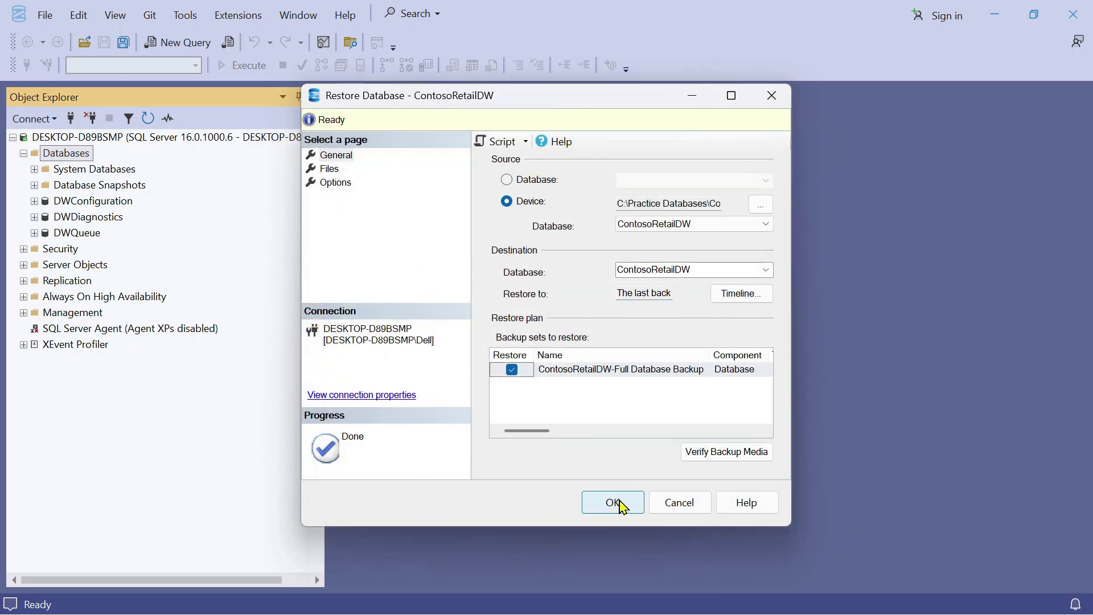
{"action": "left_click", "coordinate": [619, 505]}
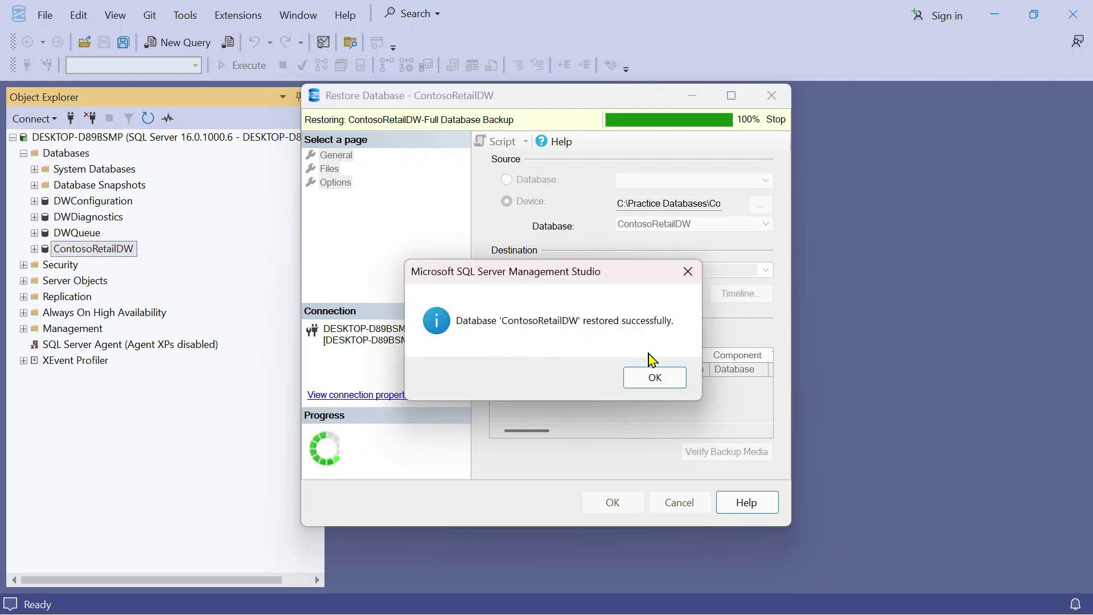
{"action": "left_click", "coordinate": [652, 389]}
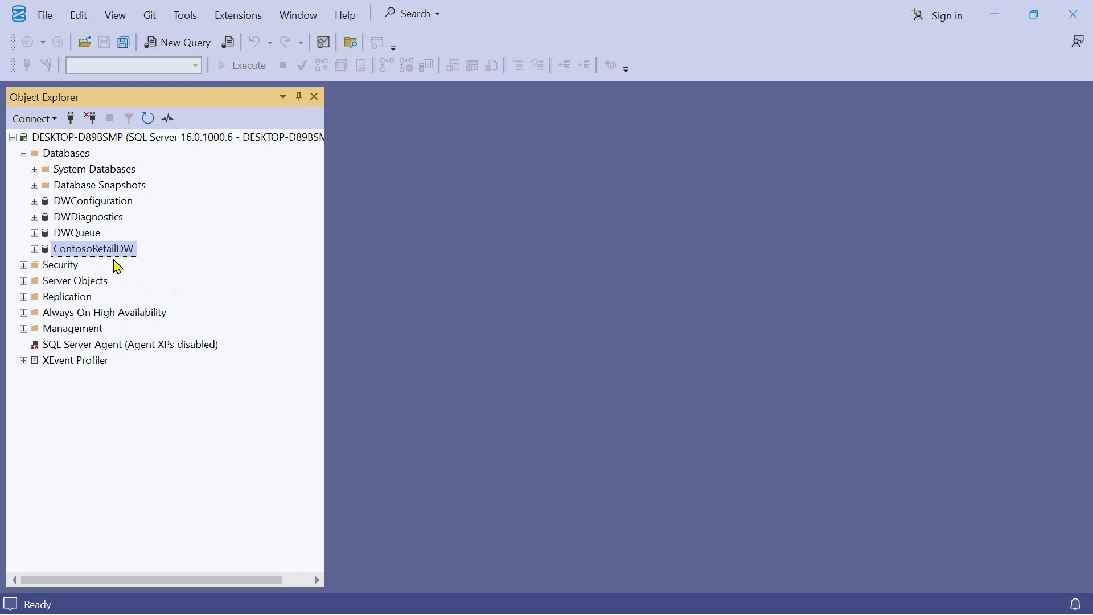
Step: Expand the restored ContosoRetailDW database and its Tables folder, and look through the dimension and fact tables
{"action": "left_click", "coordinate": [34, 250]}
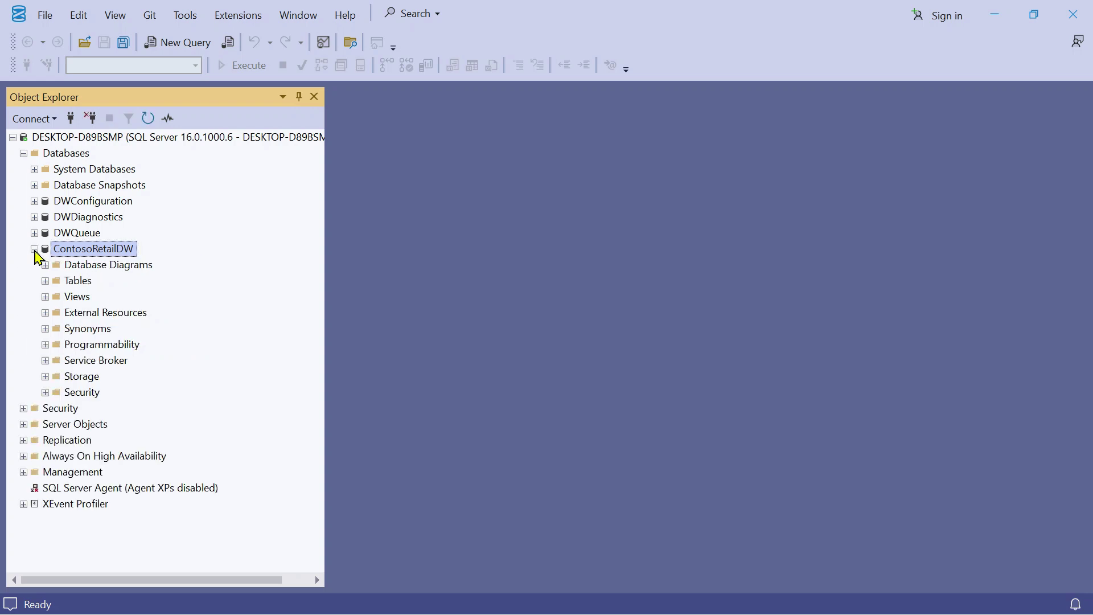
{"action": "left_click", "coordinate": [45, 281]}
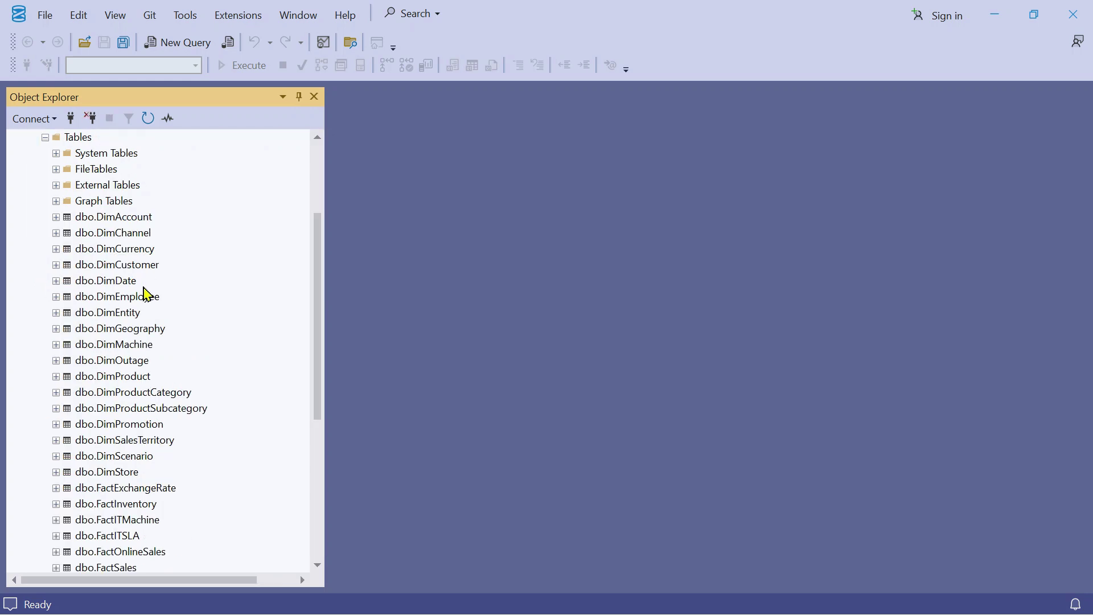
{"action": "scroll", "coordinate": [232, 314], "scroll_direction": "up", "scroll_amount": 2}
{"action": "scroll", "coordinate": [241, 300], "scroll_direction": "down", "scroll_amount": 2}
{"action": "scroll", "coordinate": [109, 370], "scroll_direction": "down", "scroll_amount": 3}
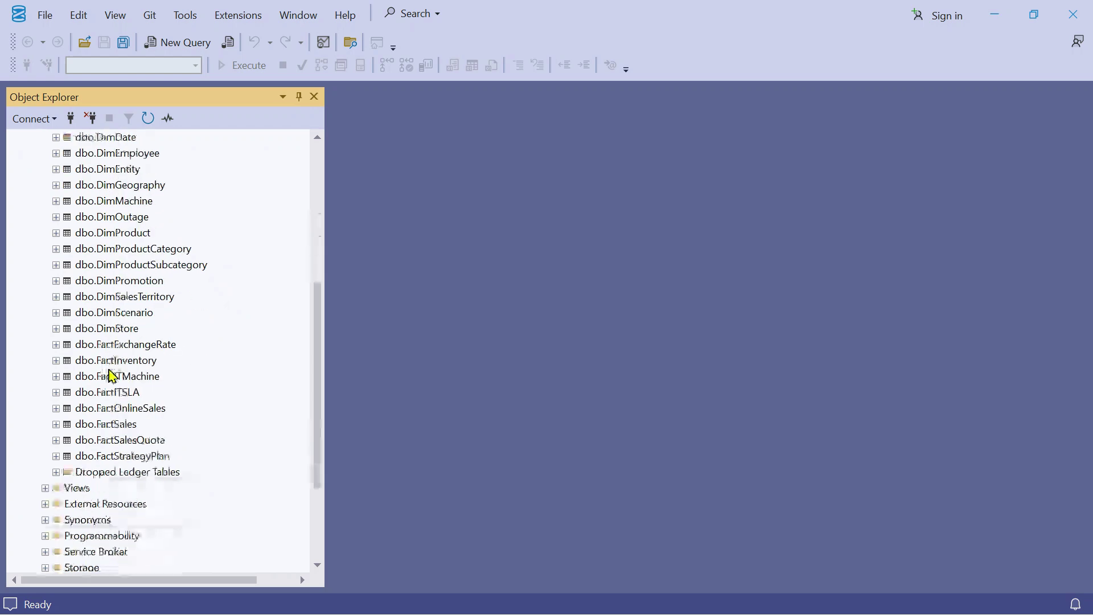
{"action": "scroll", "coordinate": [106, 456], "scroll_direction": "up", "scroll_amount": 3}
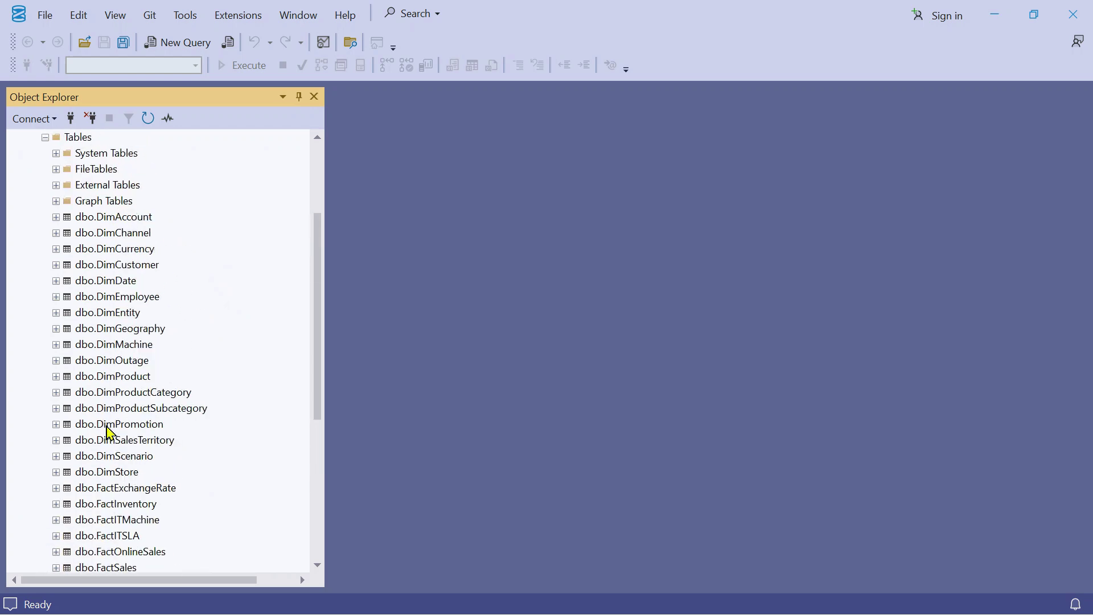
{"action": "scroll", "coordinate": [111, 426], "scroll_direction": "down", "scroll_amount": 1}
{"action": "scroll", "coordinate": [114, 422], "scroll_direction": "up", "scroll_amount": 3}
{"action": "scroll", "coordinate": [122, 359], "scroll_direction": "down", "scroll_amount": 1}
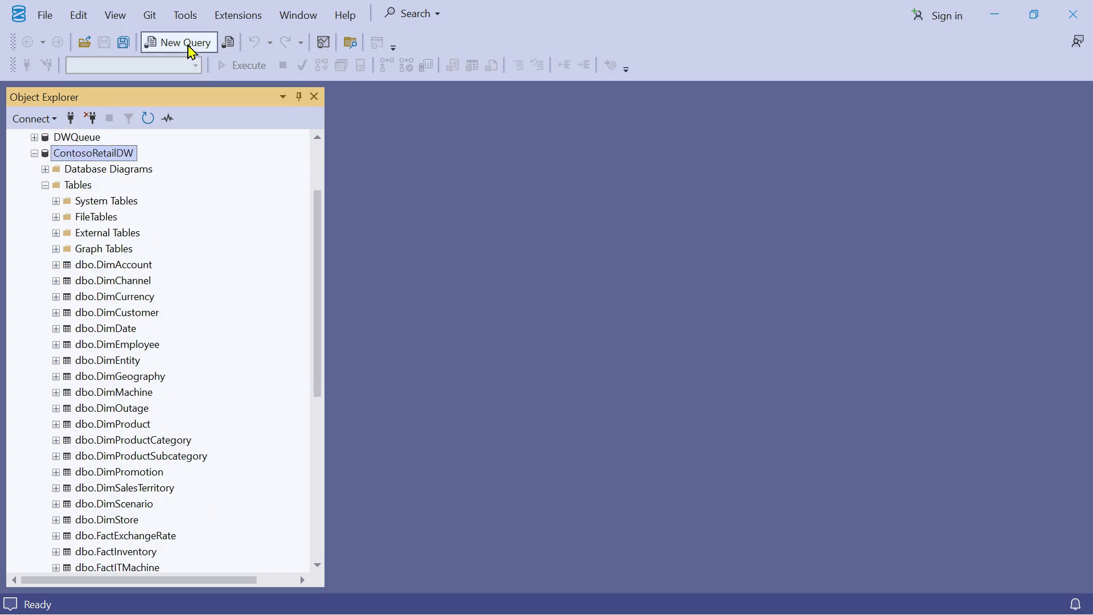
Step: Create a new query on ContosoRetailDW reading "SELECT TOP(50) * FROM DBO.DimEmployee" on two lines
{"action": "left_click", "coordinate": [183, 50]}
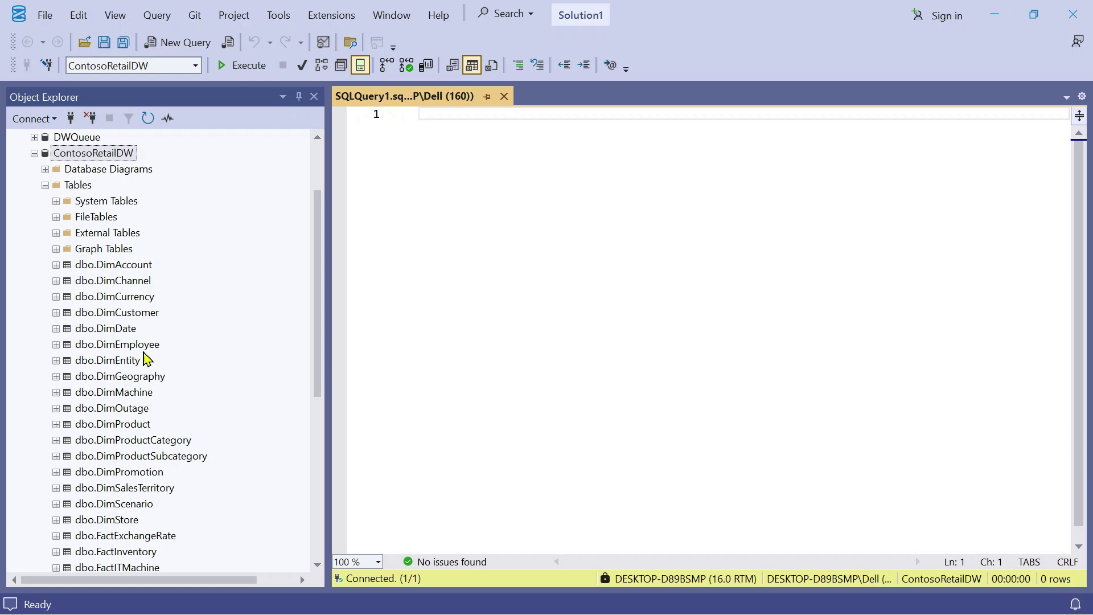
{"action": "type", "text": "SELE"}
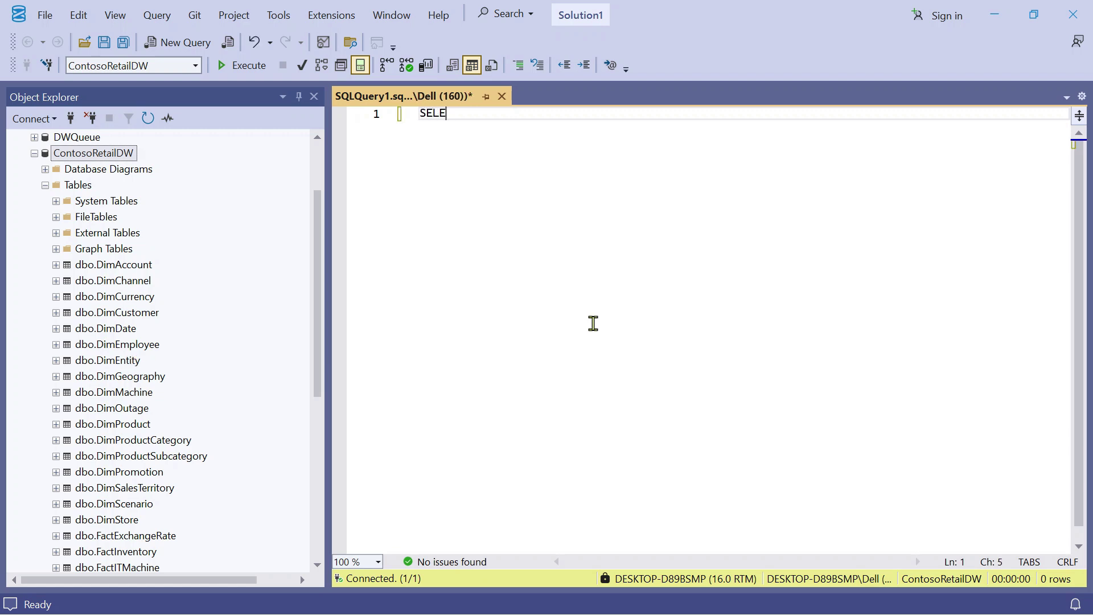
{"action": "type", "text": "CT TOP"}
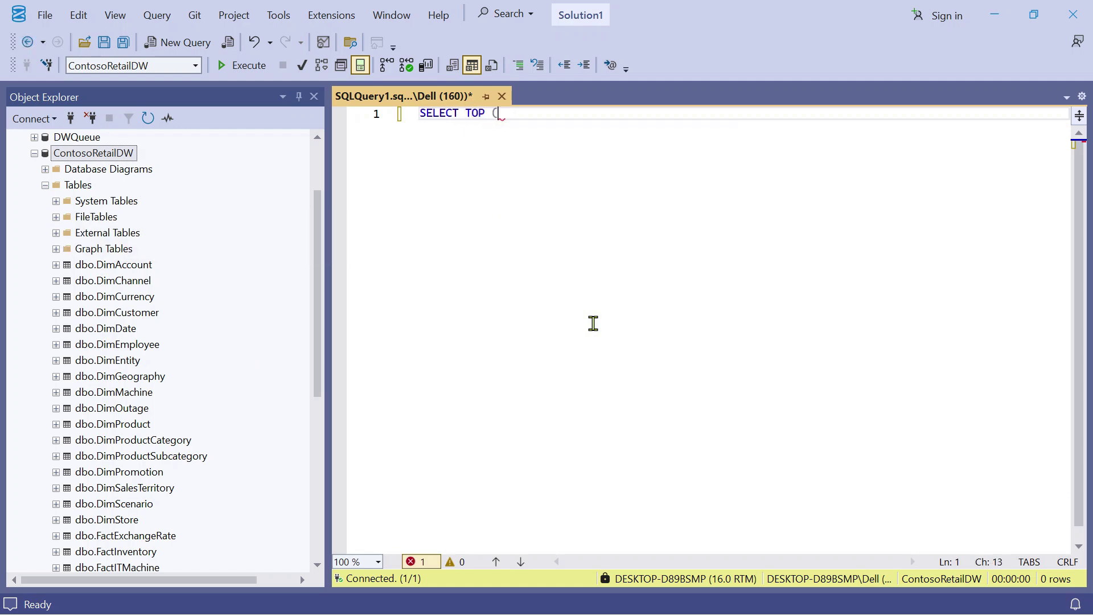
{"action": "type", "text": " (50) *"}
{"action": "key", "text": "Return"}
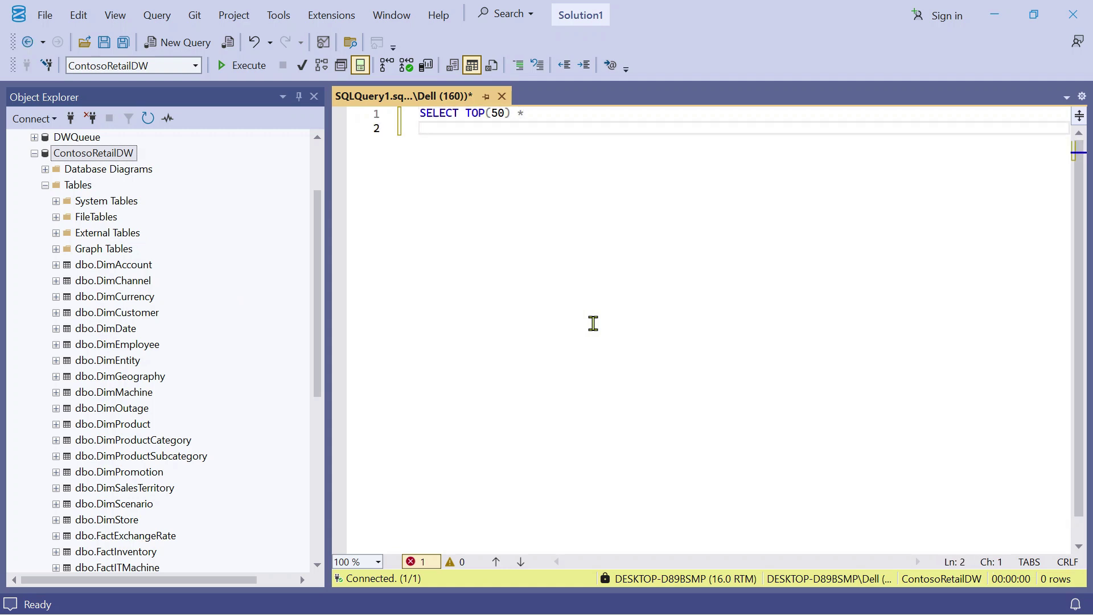
{"action": "type", "text": "FROM DBO"}
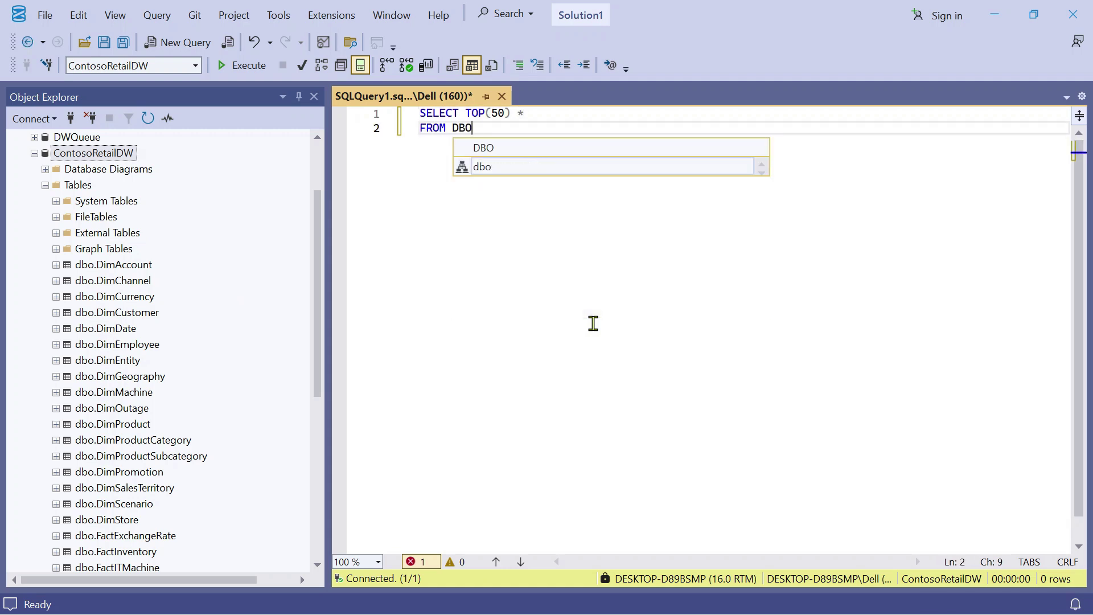
{"action": "type", "text": ".DIME"}
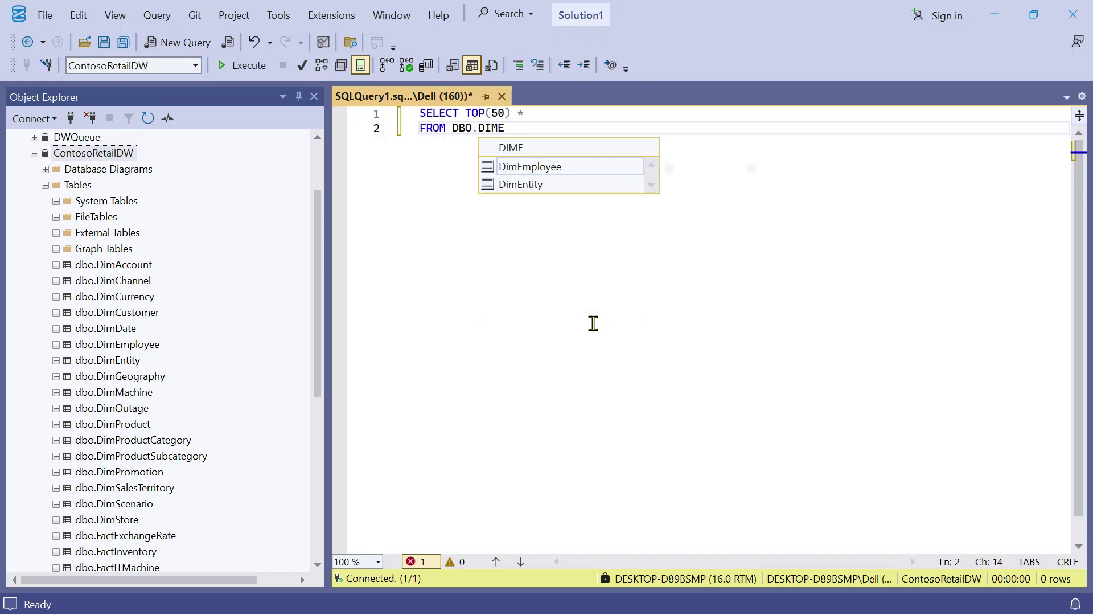
{"action": "key", "text": "Tab"}
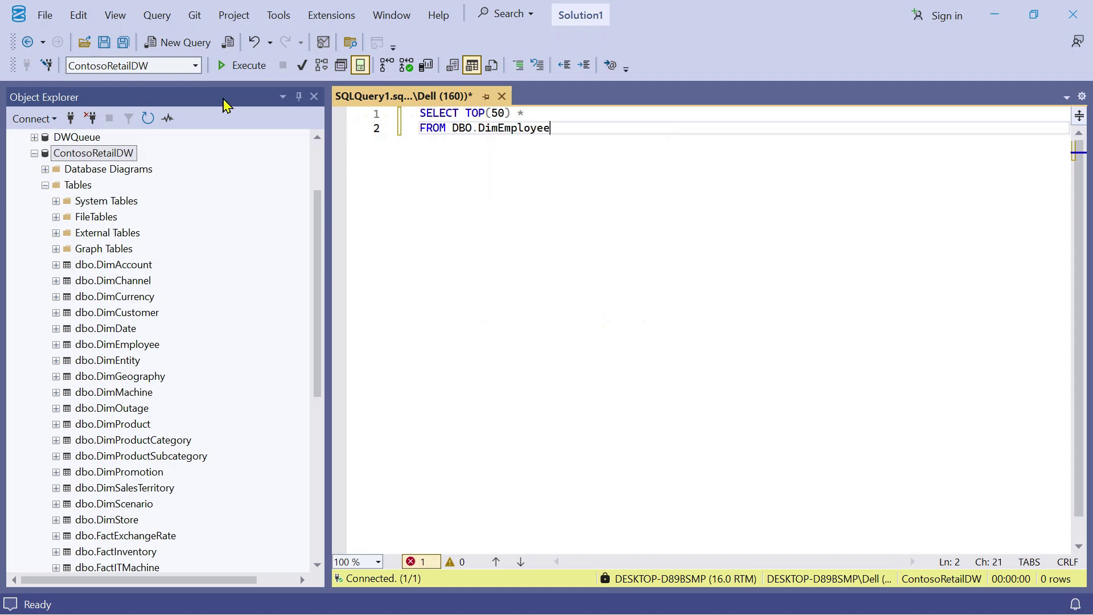
Step: Execute the DimEmployee query and enlarge the results pane to review the returned rows beside the table list
{"action": "left_click", "coordinate": [244, 70]}
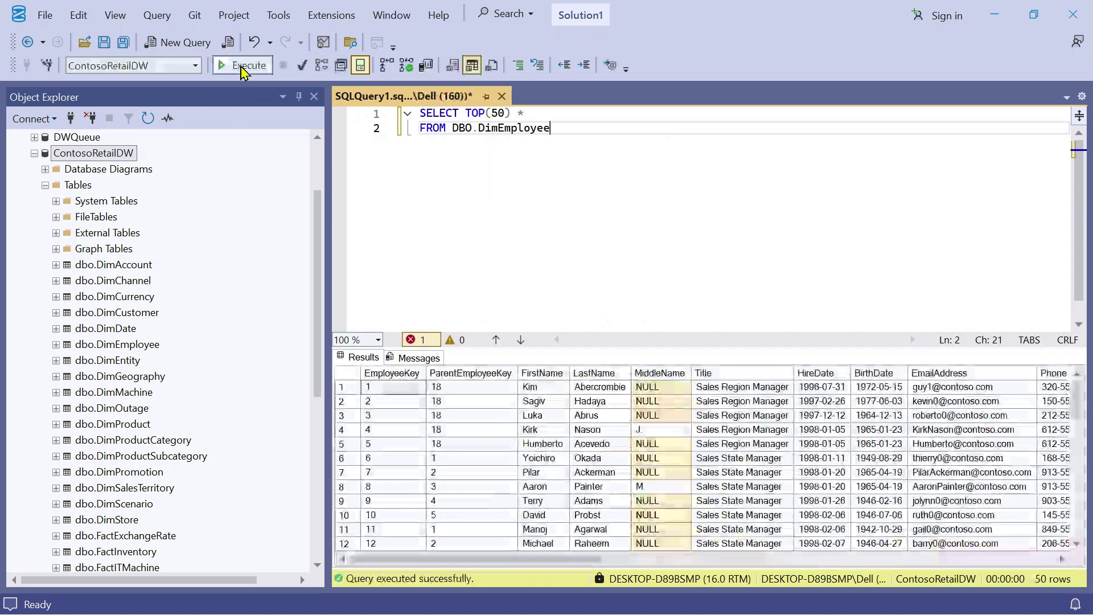
{"action": "left_click_drag", "start_coordinate": [590, 349], "coordinate": [598, 270]}
{"action": "left_click_drag", "start_coordinate": [467, 559], "coordinate": [459, 604]}
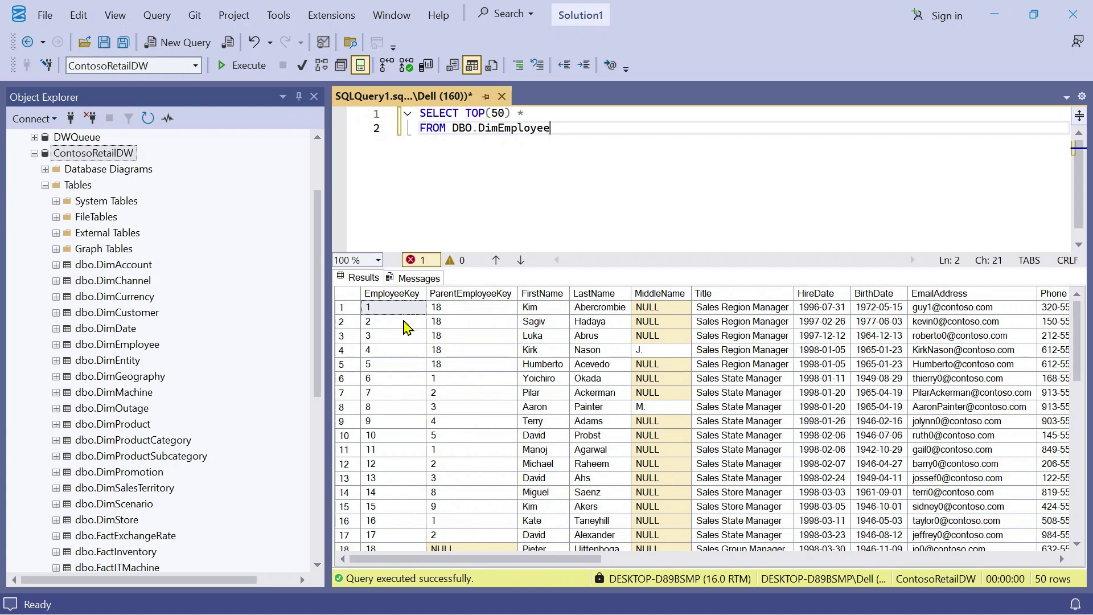
{"action": "scroll", "coordinate": [137, 421], "scroll_direction": "down", "scroll_amount": 3}
{"action": "scroll", "coordinate": [153, 467], "scroll_direction": "up", "scroll_amount": 5}
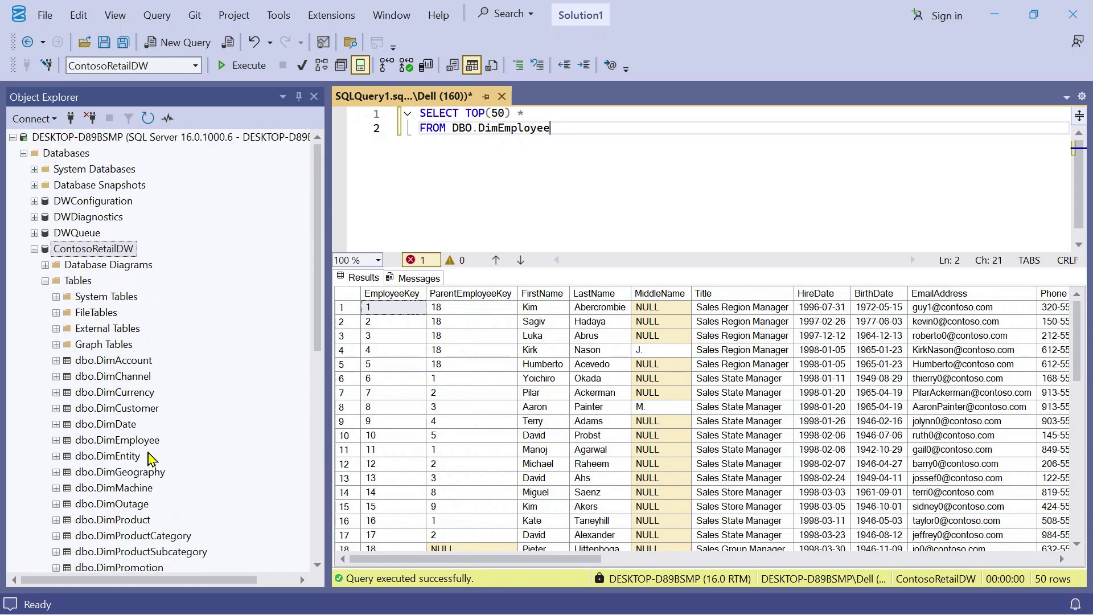